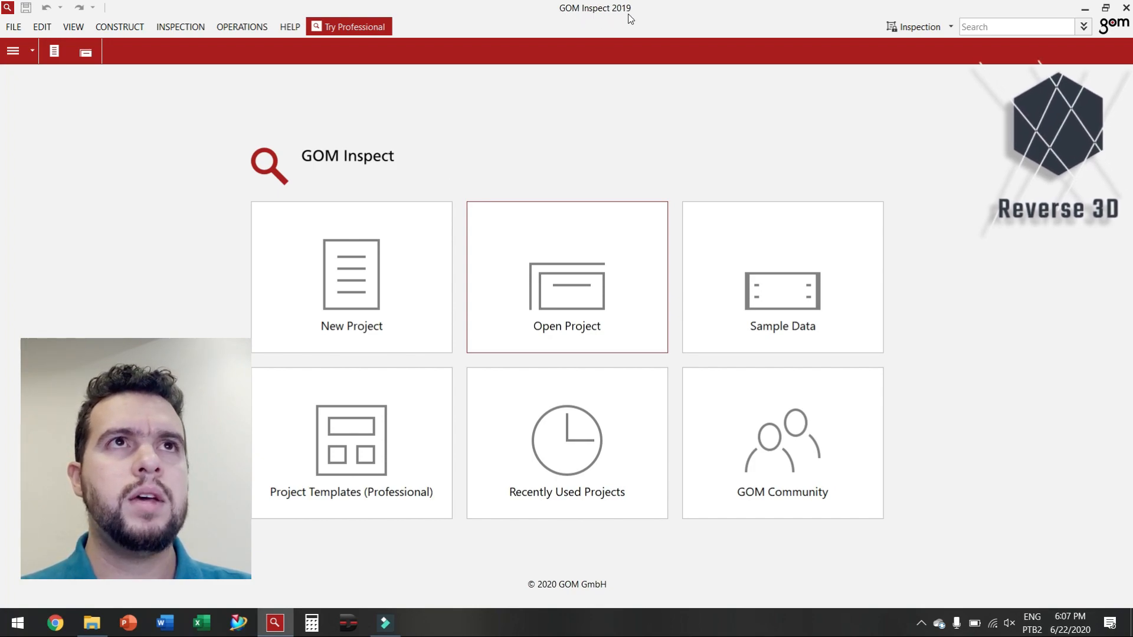
# Step: View the software's version information and the trial licence request form for the Professional version, closing both
pyautogui.click(288, 29)
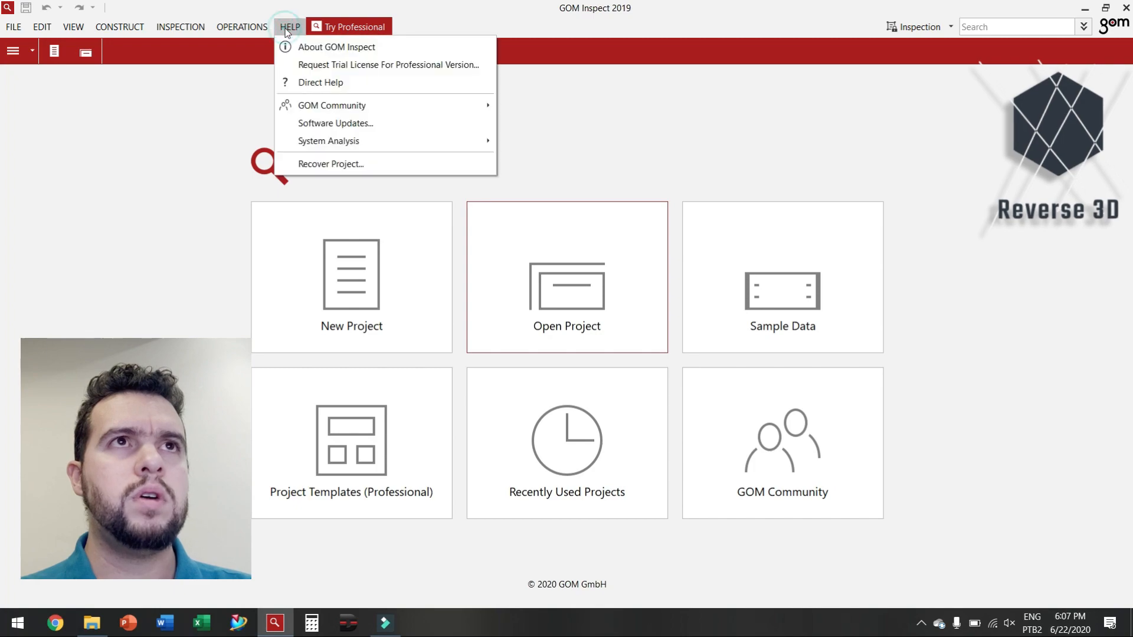
pyautogui.click(366, 47)
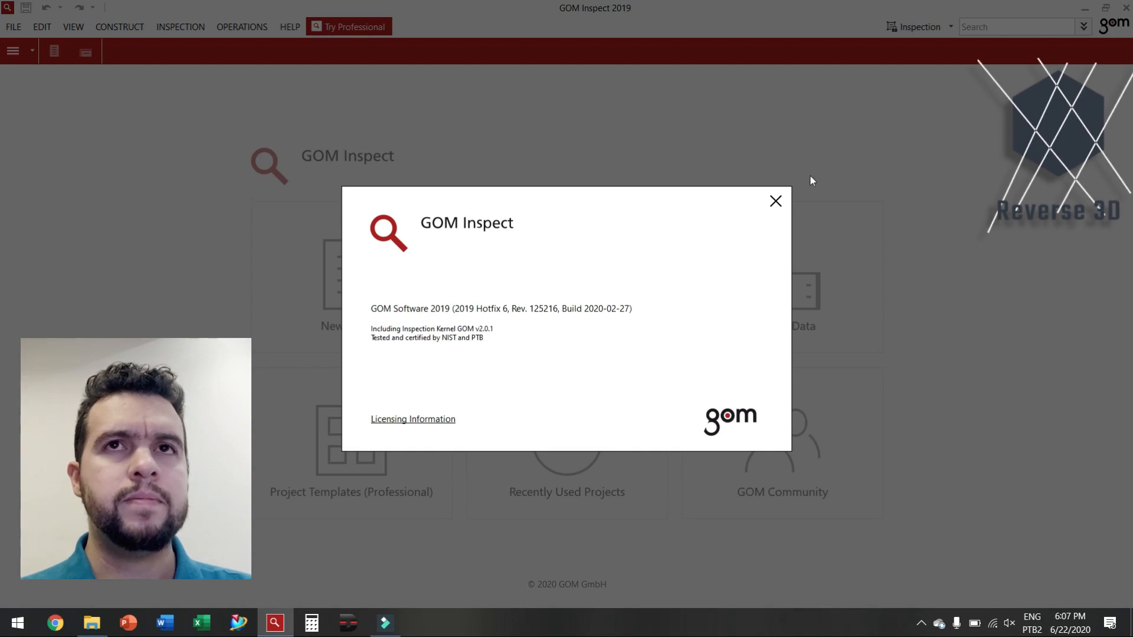
pyautogui.click(777, 200)
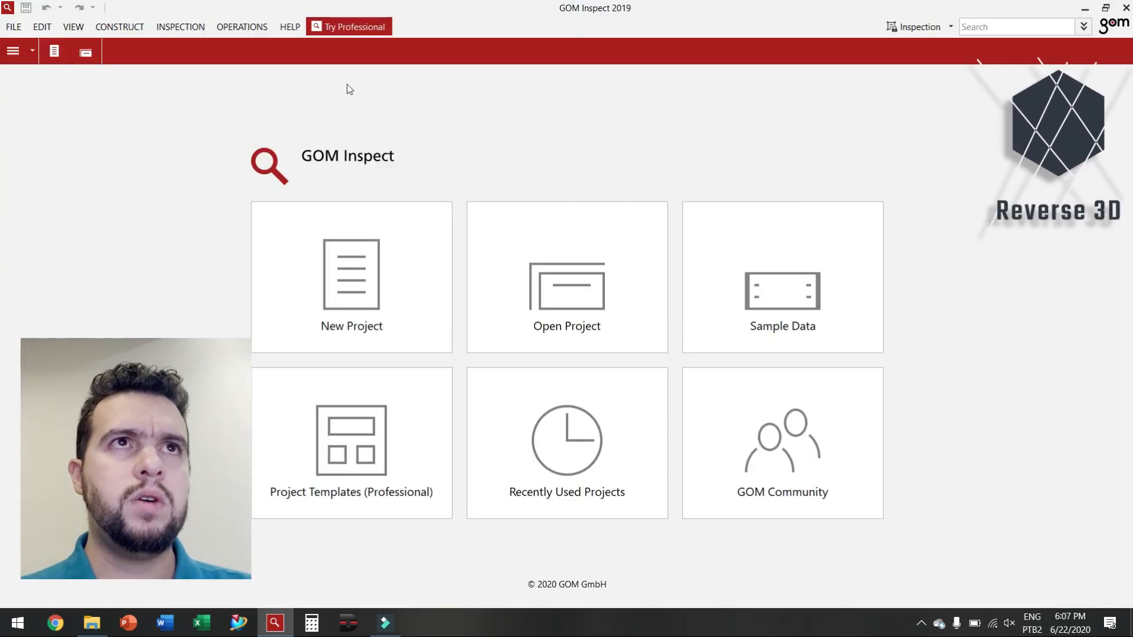
pyautogui.click(354, 28)
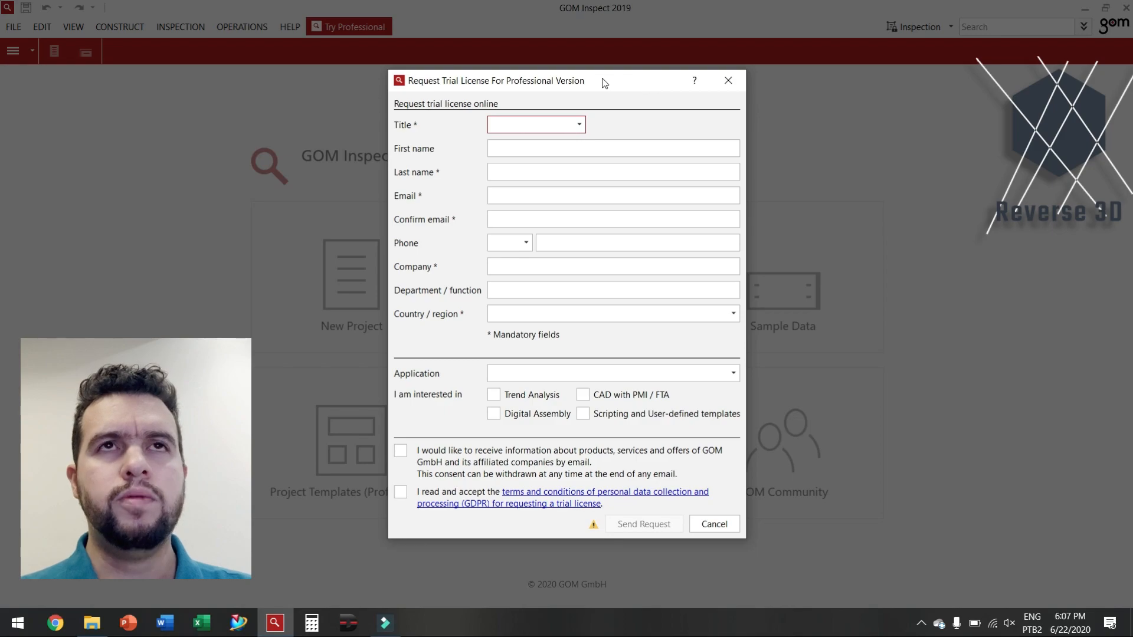
pyautogui.click(729, 81)
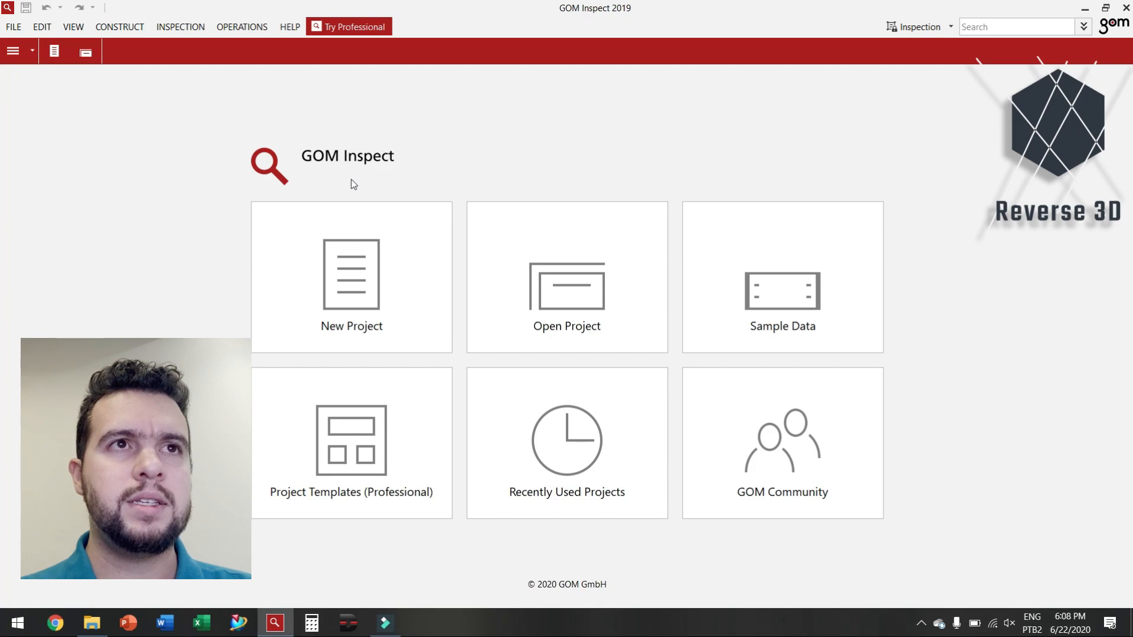
# Step: Create a new project and browse to the folder C:\0_scan\yoga_hp_2 for a file to import
pyautogui.click(313, 301)
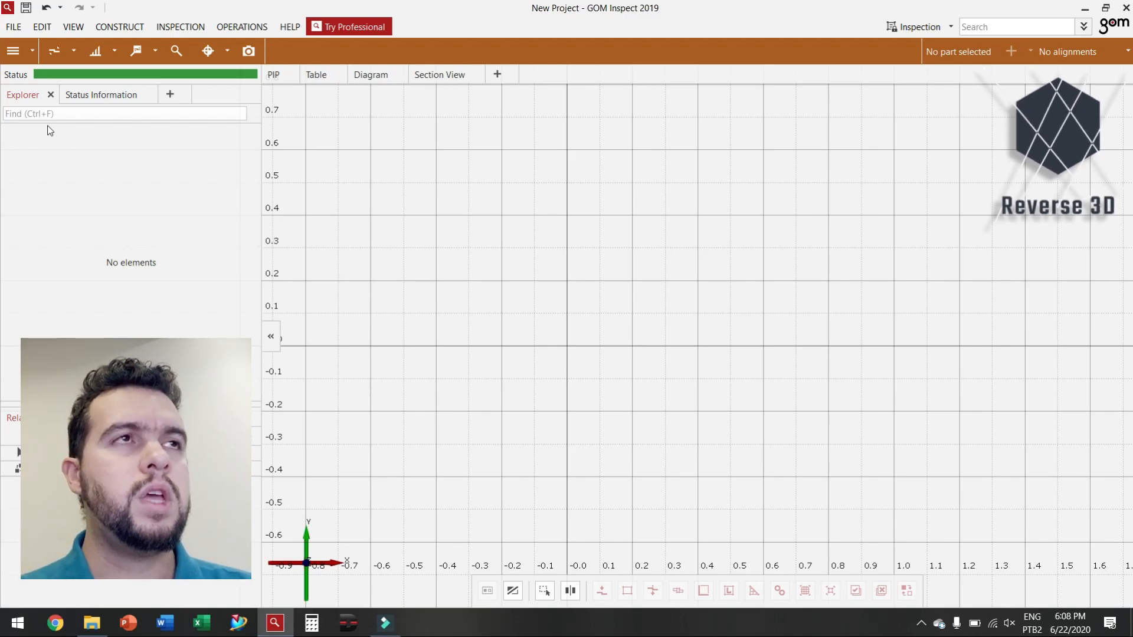
pyautogui.click(13, 26)
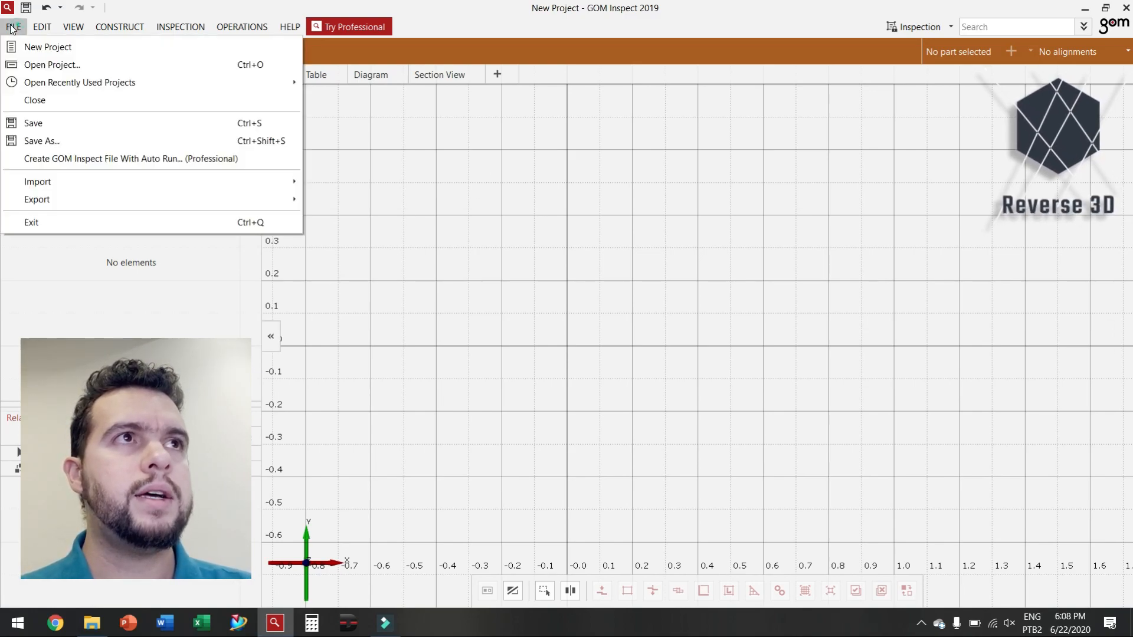
pyautogui.moveTo(194, 187)
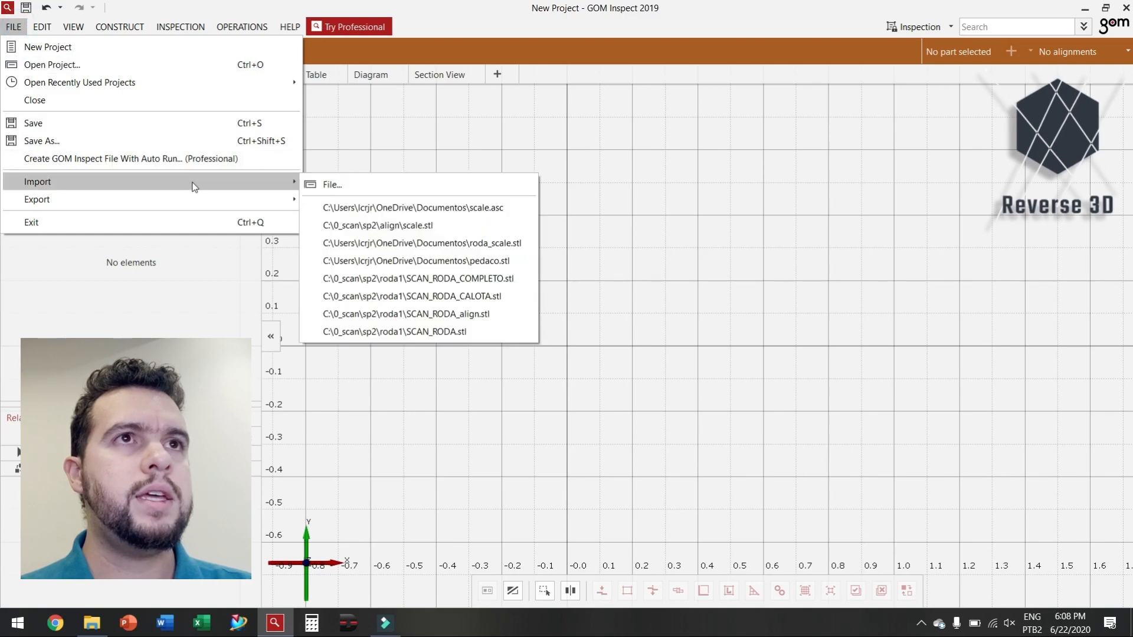
pyautogui.click(370, 185)
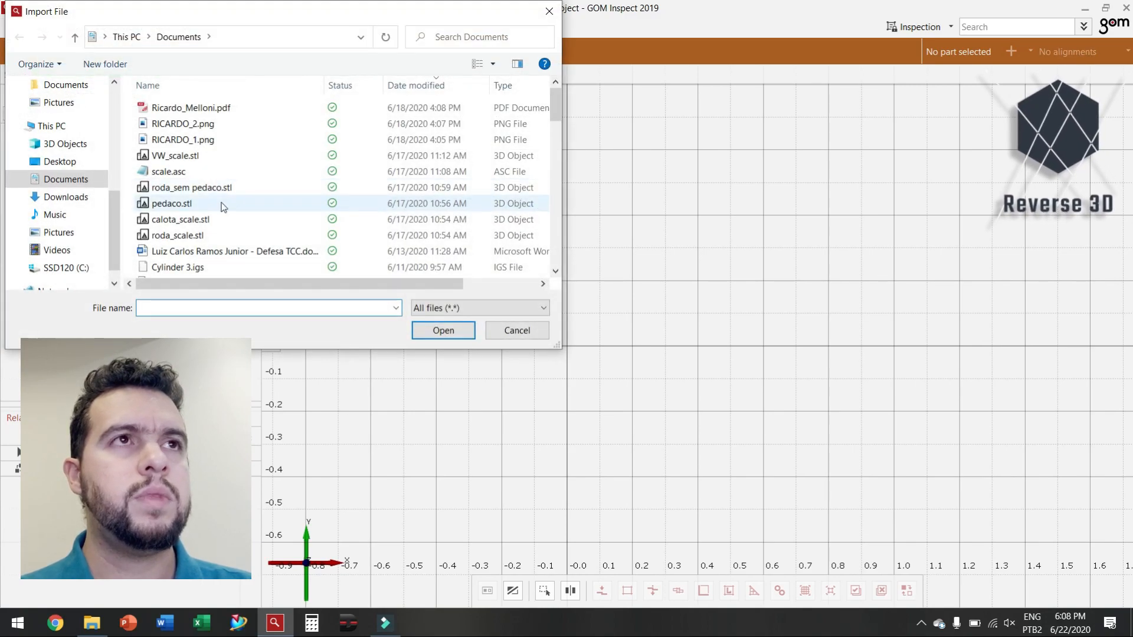
pyautogui.scroll(-1, 233, 222)
pyautogui.scroll(3, 233, 223)
pyautogui.scroll(-3, 233, 222)
pyautogui.scroll(1, 235, 220)
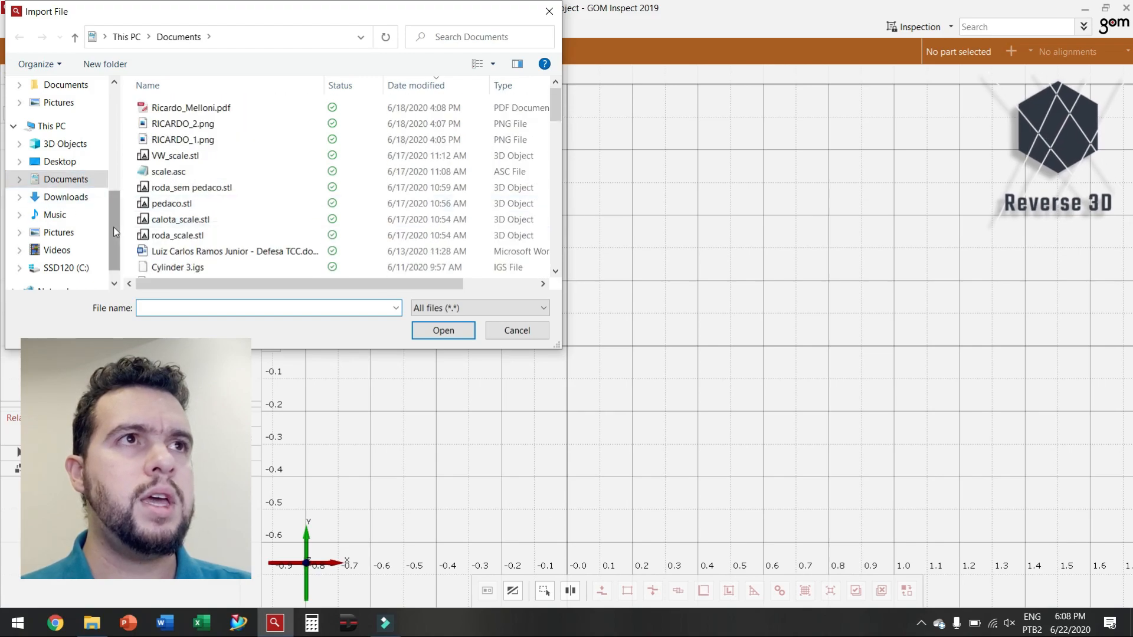
pyautogui.scroll(-1, 113, 227)
pyautogui.click(80, 250)
pyautogui.doubleClick(208, 108)
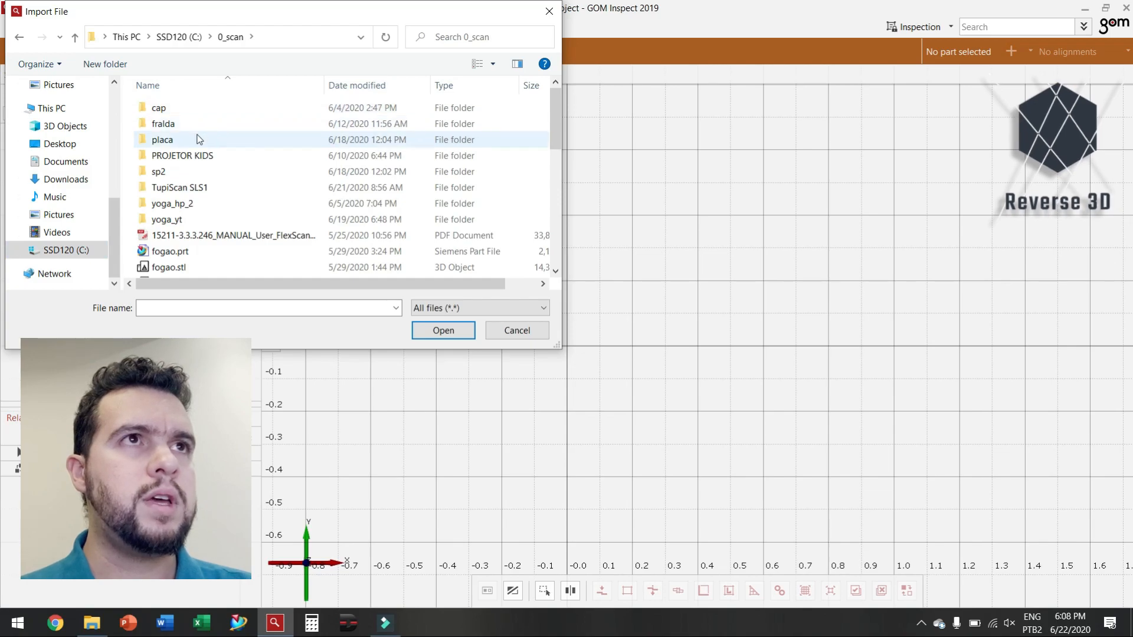
pyautogui.doubleClick(212, 202)
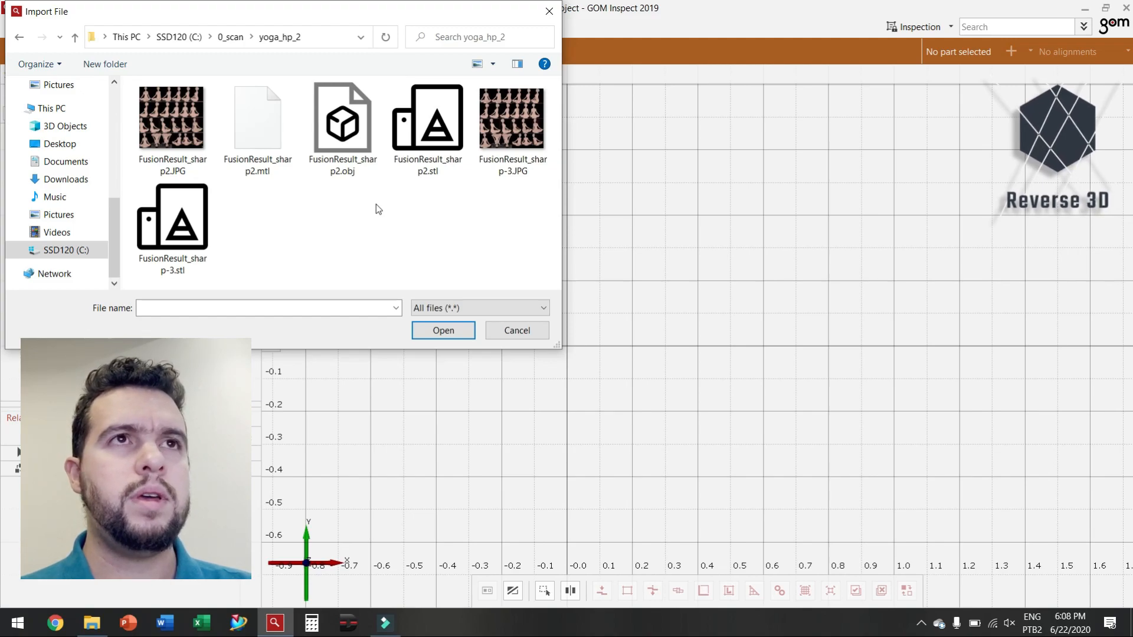
# Step: Import FusionResult_sharp2.stl as a new part, with Mesh as target element type and the default unit of mm
pyautogui.click(437, 143)
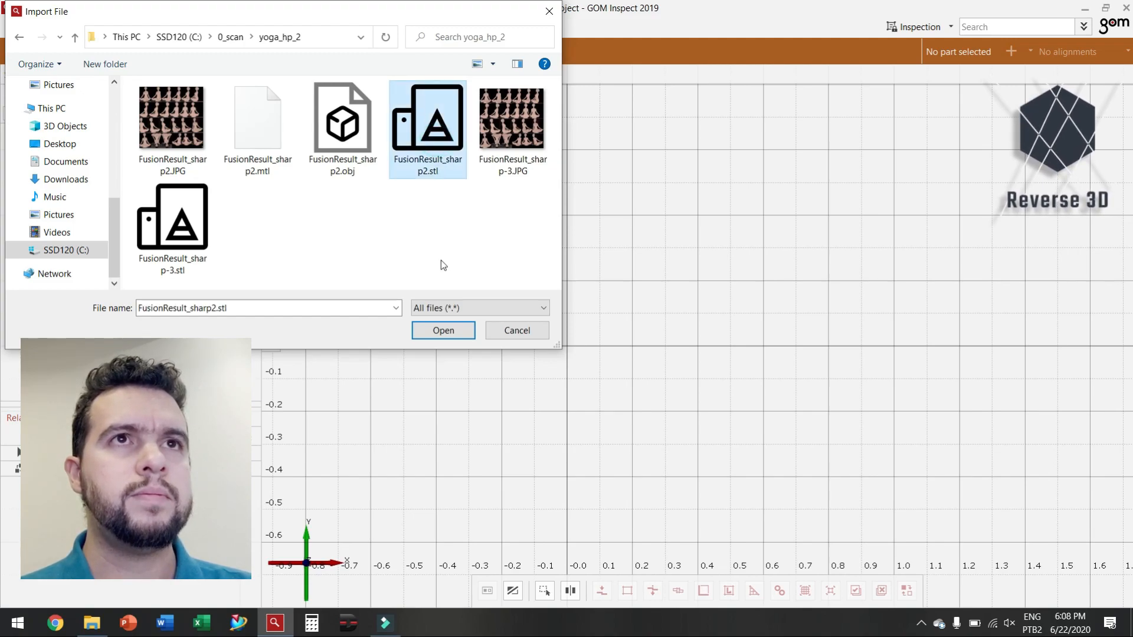
pyautogui.click(438, 330)
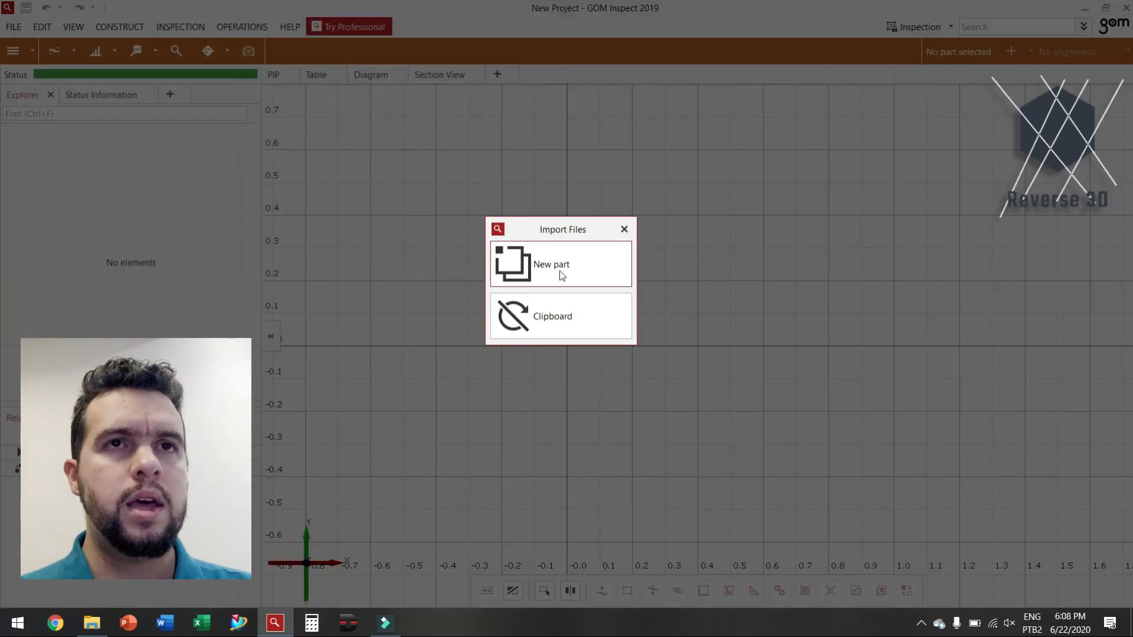
pyautogui.click(562, 275)
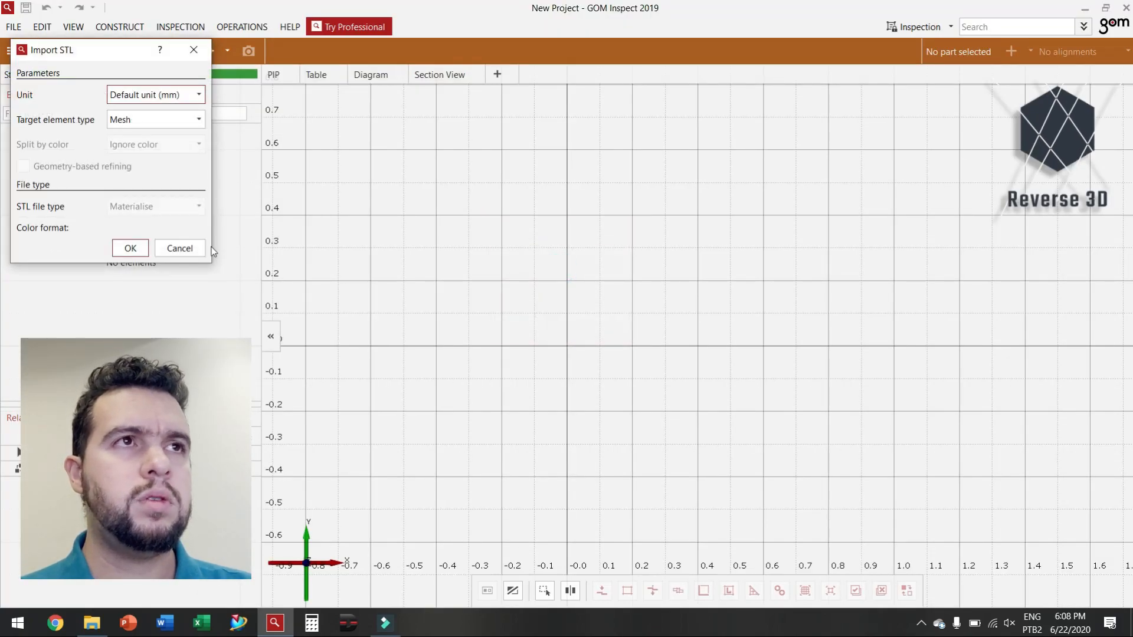
pyautogui.click(130, 249)
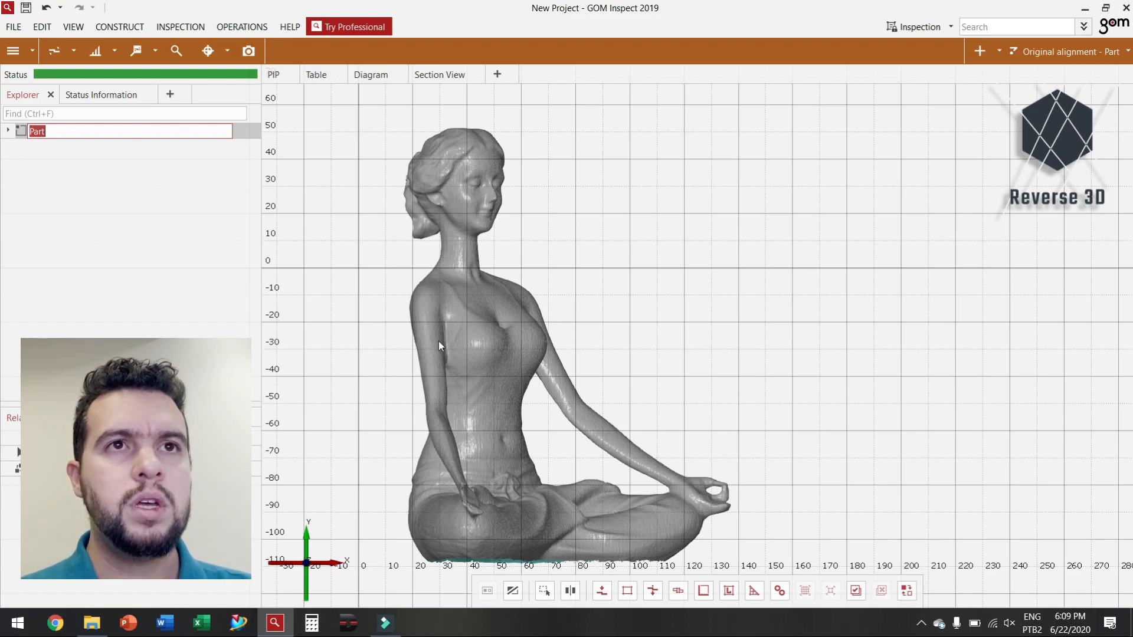
# Step: Examine the imported statue mesh from the front and side, including a close look at the waist surface
pyautogui.moveTo(520, 351); pyautogui.dragTo(560, 340, button='middle')
pyautogui.moveTo(639, 347); pyautogui.dragTo(536, 381)
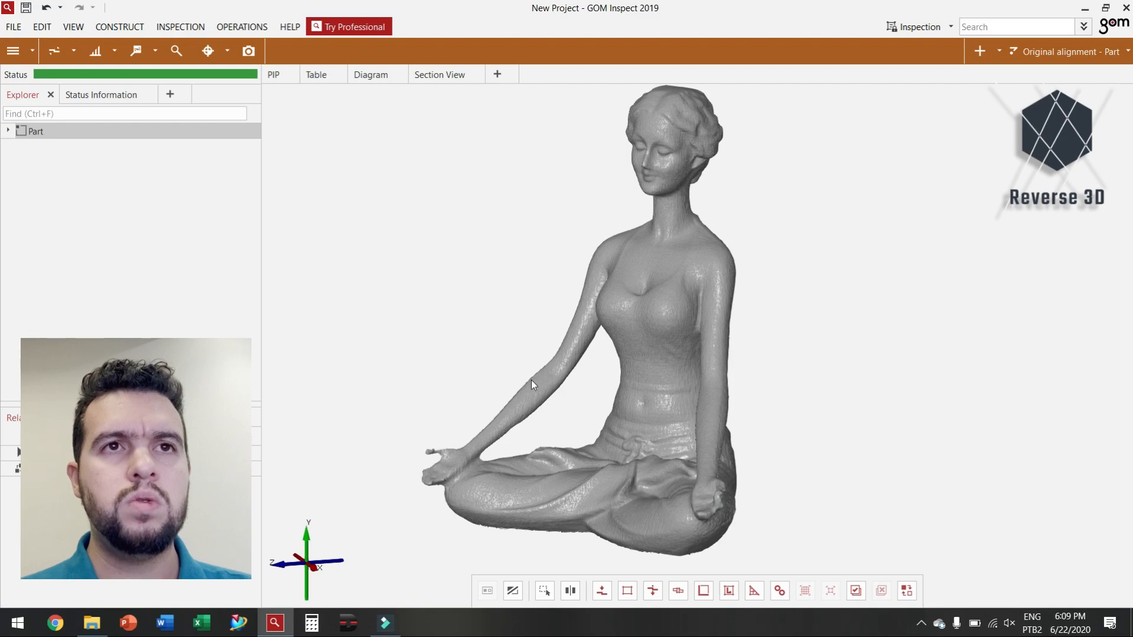
pyautogui.moveTo(656, 389)
pyautogui.mouseDown()
pyautogui.moveTo(769, 399)
pyautogui.moveTo(628, 393)
pyautogui.moveTo(999, 407)
pyautogui.moveTo(674, 398)
pyautogui.mouseUp()
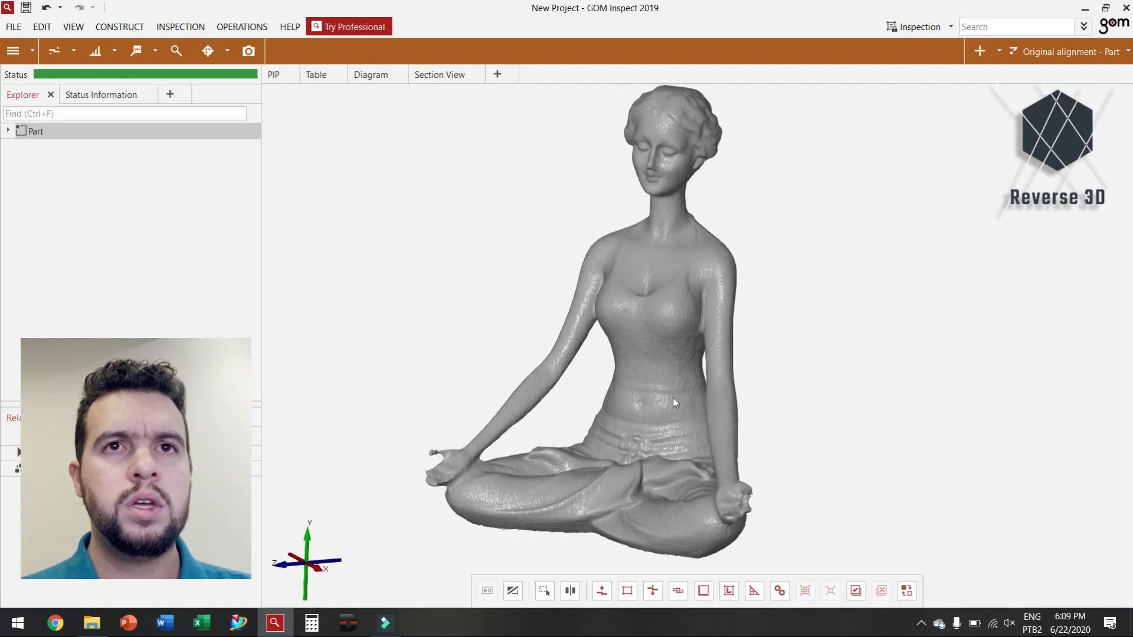
pyautogui.scroll(5, 673, 397)
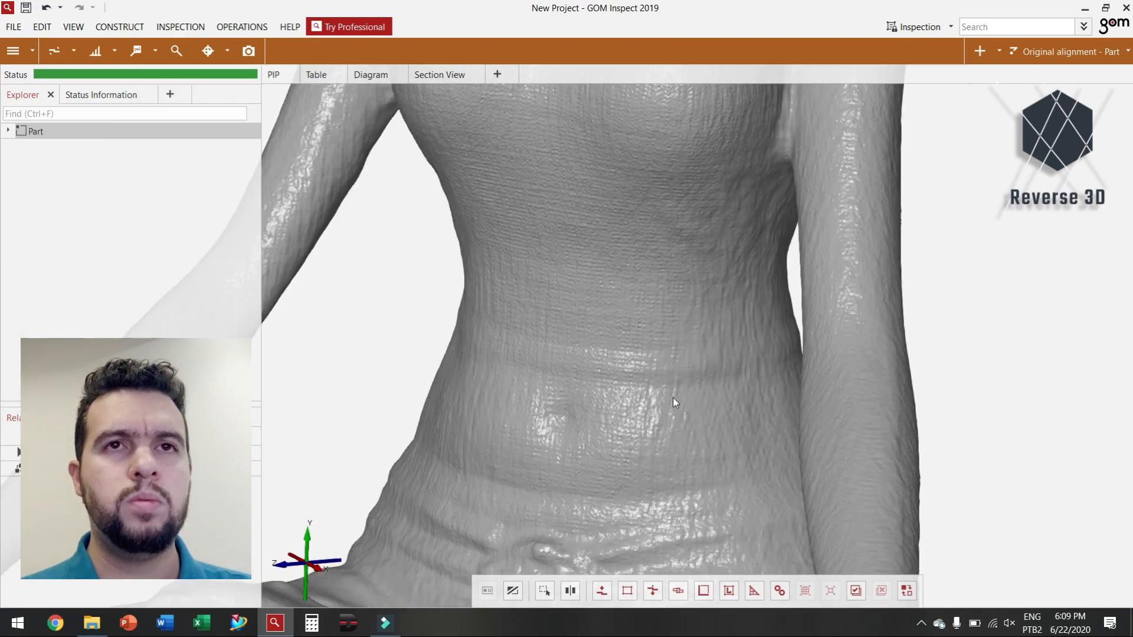
pyautogui.scroll(-4, 672, 397)
pyautogui.scroll(-3, 672, 398)
pyautogui.scroll(4, 673, 398)
pyautogui.scroll(-3, 673, 397)
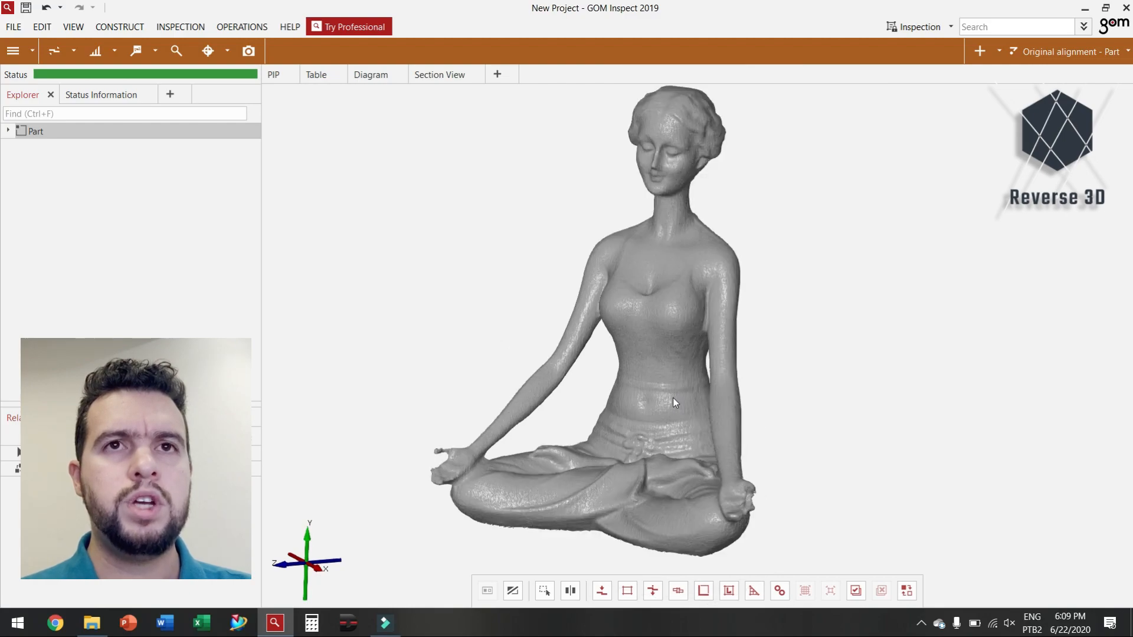
pyautogui.rightClick(674, 398)
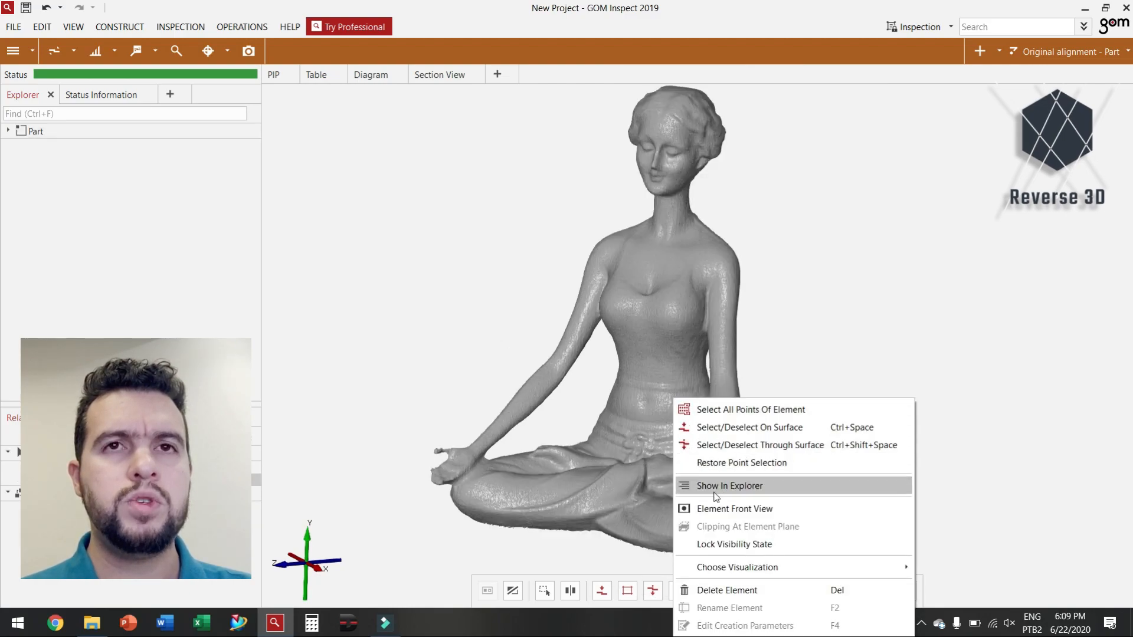
pyautogui.click(792, 372)
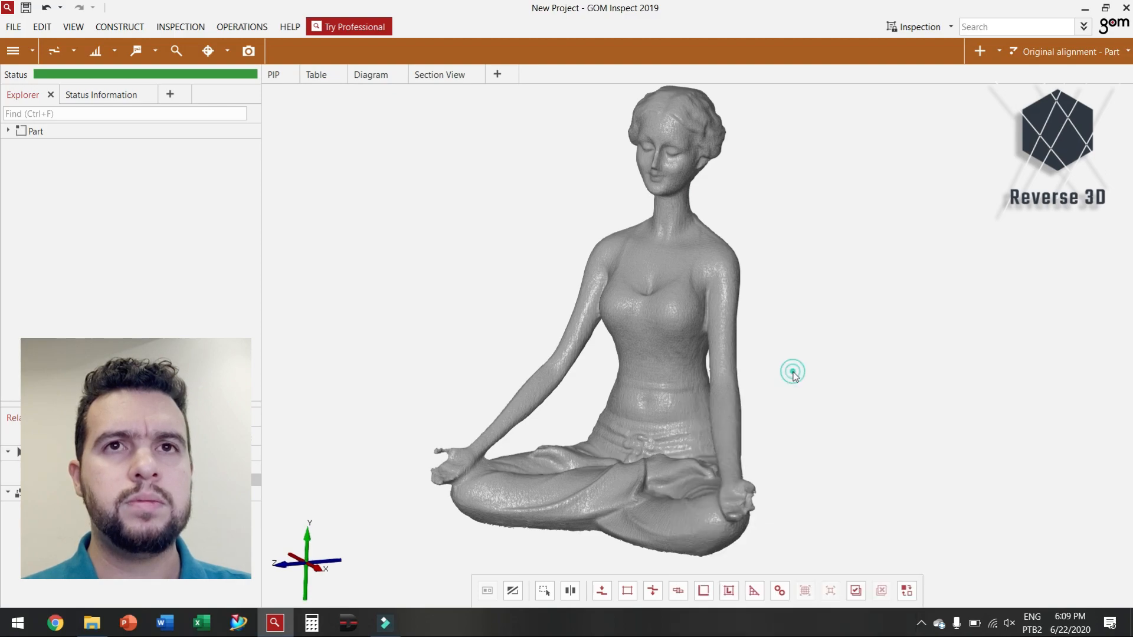
# Step: Inspect the statue's overall shape and the mesh texture on its chest, waist, neck and face up close
pyautogui.moveTo(686, 399)
pyautogui.mouseDown()
pyautogui.moveTo(702, 422)
pyautogui.moveTo(675, 407)
pyautogui.moveTo(688, 406)
pyautogui.mouseUp()
pyautogui.moveTo(684, 400)
pyautogui.mouseDown(button='middle')
pyautogui.moveTo(637, 412)
pyautogui.moveTo(779, 413)
pyautogui.moveTo(673, 416)
pyautogui.moveTo(690, 412)
pyautogui.mouseUp(button='middle')
pyautogui.moveTo(696, 432)
pyautogui.mouseDown()
pyautogui.moveTo(649, 424)
pyautogui.moveTo(678, 427)
pyautogui.mouseUp()
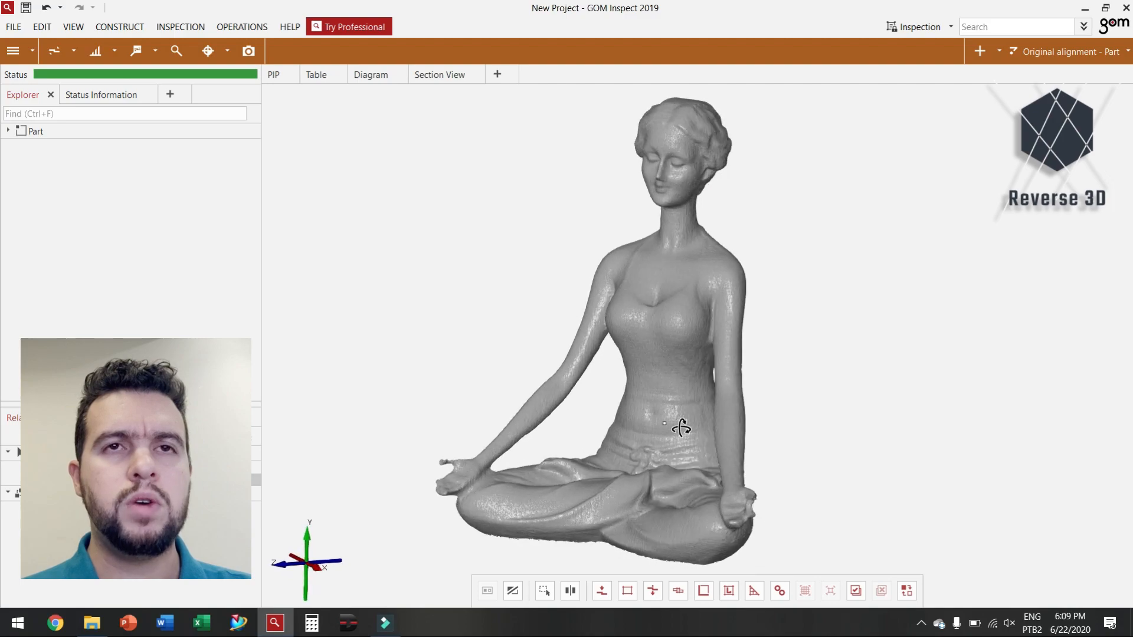
pyautogui.scroll(6, 675, 419)
pyautogui.scroll(-7, 675, 419)
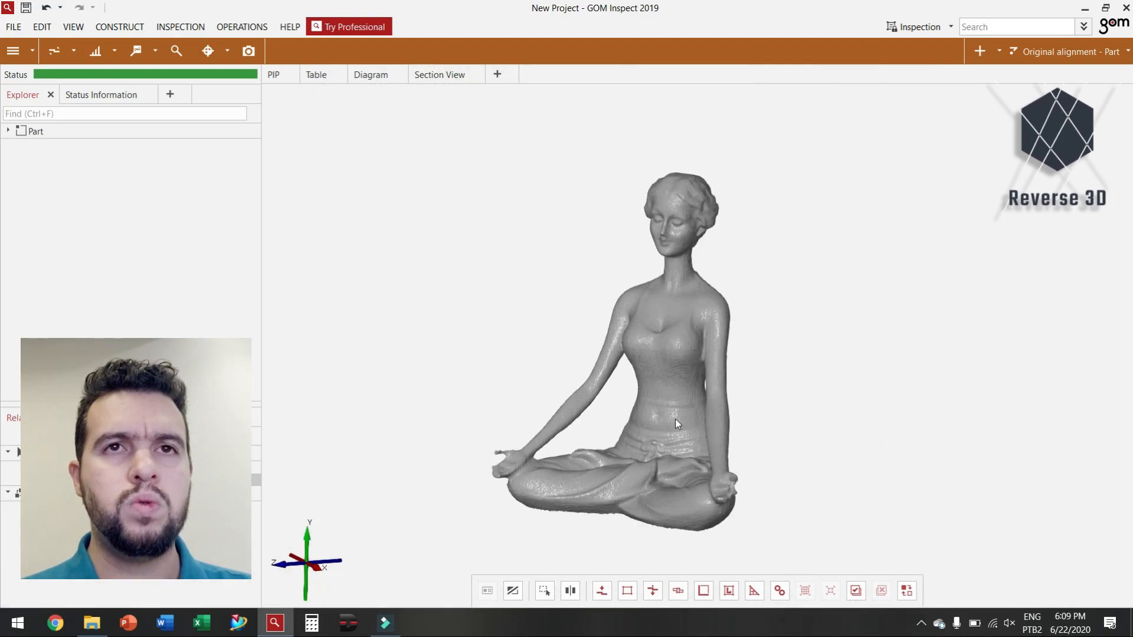
pyautogui.scroll(3, 675, 419)
pyautogui.moveTo(678, 424); pyautogui.dragTo(708, 423, button='middle')
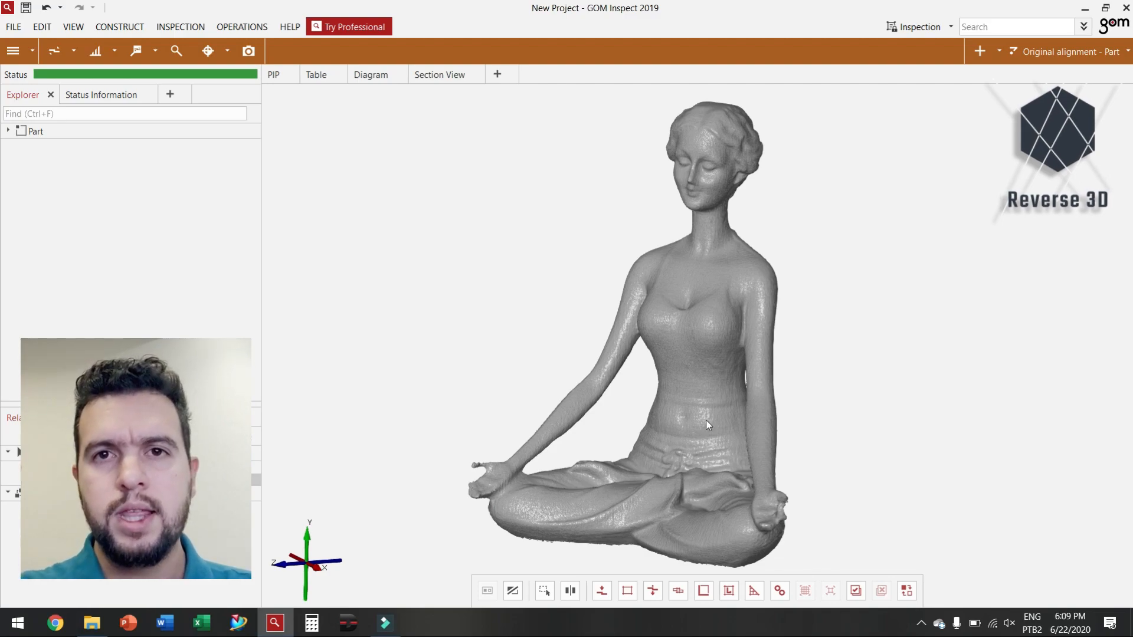
pyautogui.moveTo(697, 421)
pyautogui.mouseDown()
pyautogui.moveTo(746, 450)
pyautogui.moveTo(725, 468)
pyautogui.moveTo(702, 427)
pyautogui.mouseUp()
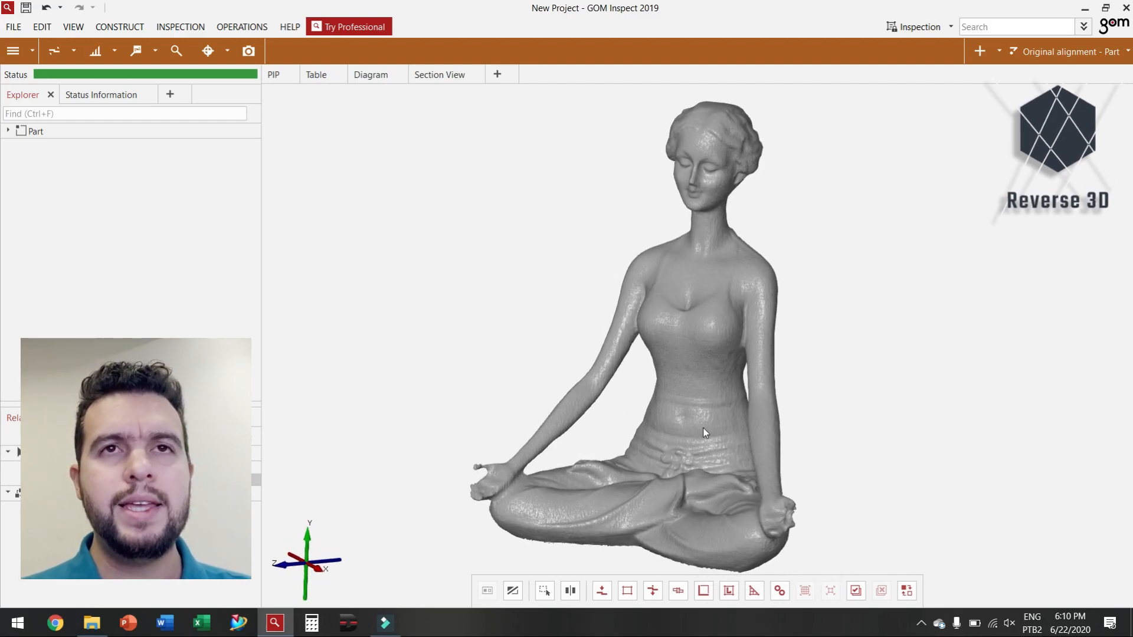
pyautogui.scroll(5, 679, 329)
pyautogui.moveTo(688, 334)
pyautogui.mouseDown()
pyautogui.moveTo(743, 354)
pyautogui.moveTo(650, 327)
pyautogui.moveTo(640, 337)
pyautogui.moveTo(650, 346)
pyautogui.moveTo(717, 360)
pyautogui.moveTo(701, 374)
pyautogui.moveTo(661, 354)
pyautogui.mouseUp()
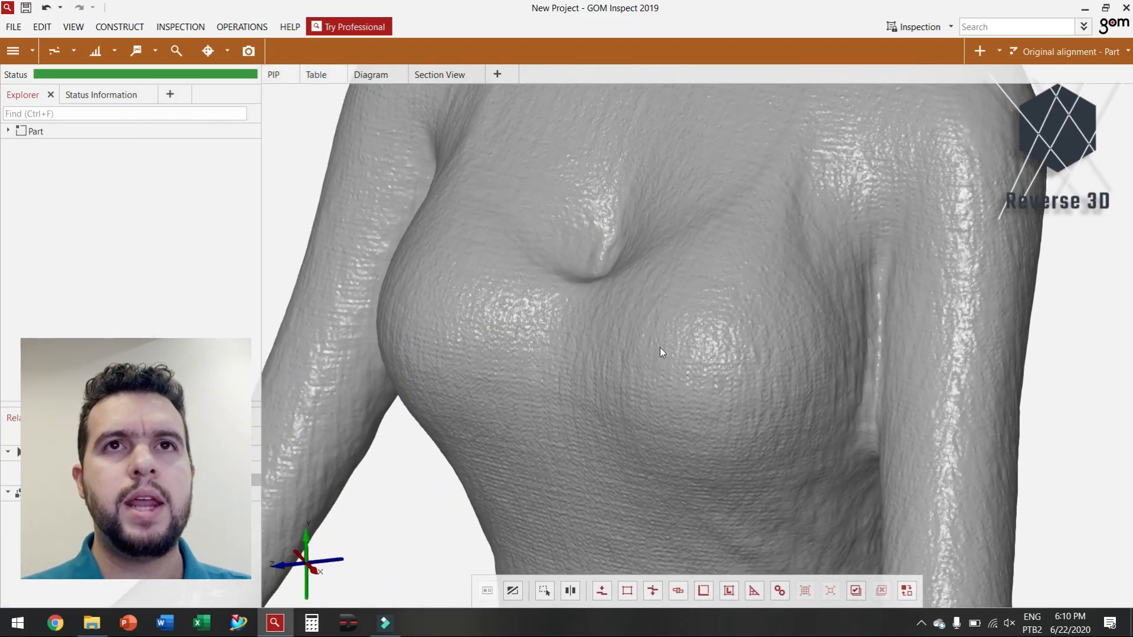
pyautogui.scroll(-5, 660, 348)
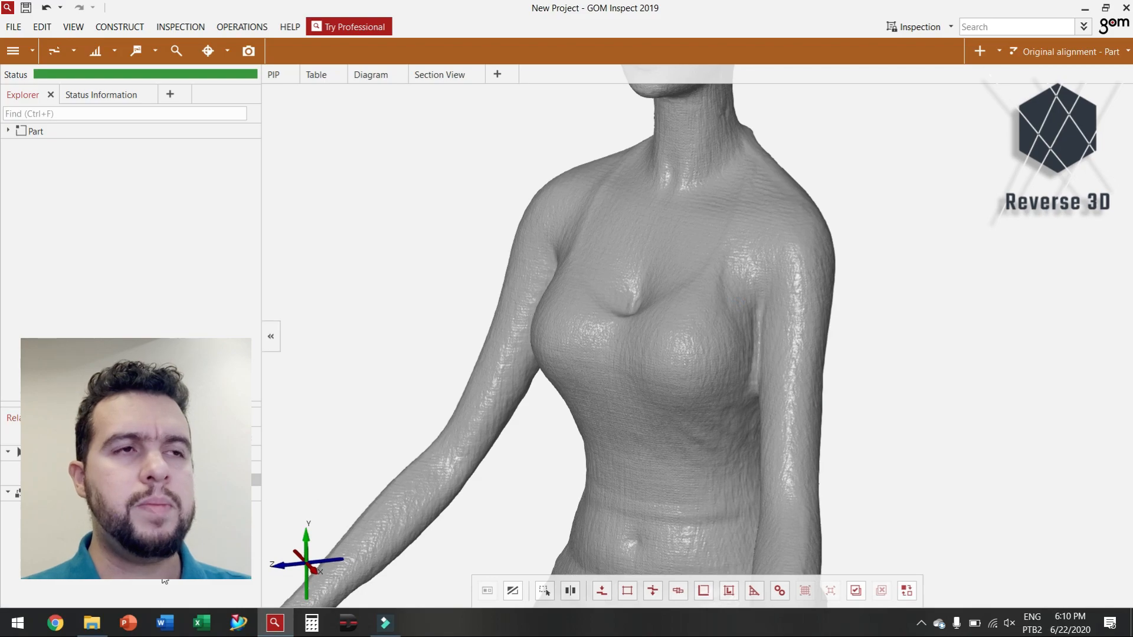
pyautogui.scroll(-5, 660, 409)
pyautogui.moveTo(660, 409)
pyautogui.mouseDown()
pyautogui.moveTo(647, 371)
pyautogui.moveTo(653, 472)
pyautogui.moveTo(655, 397)
pyautogui.moveTo(747, 452)
pyautogui.moveTo(746, 462)
pyautogui.moveTo(744, 448)
pyautogui.moveTo(664, 418)
pyautogui.mouseUp()
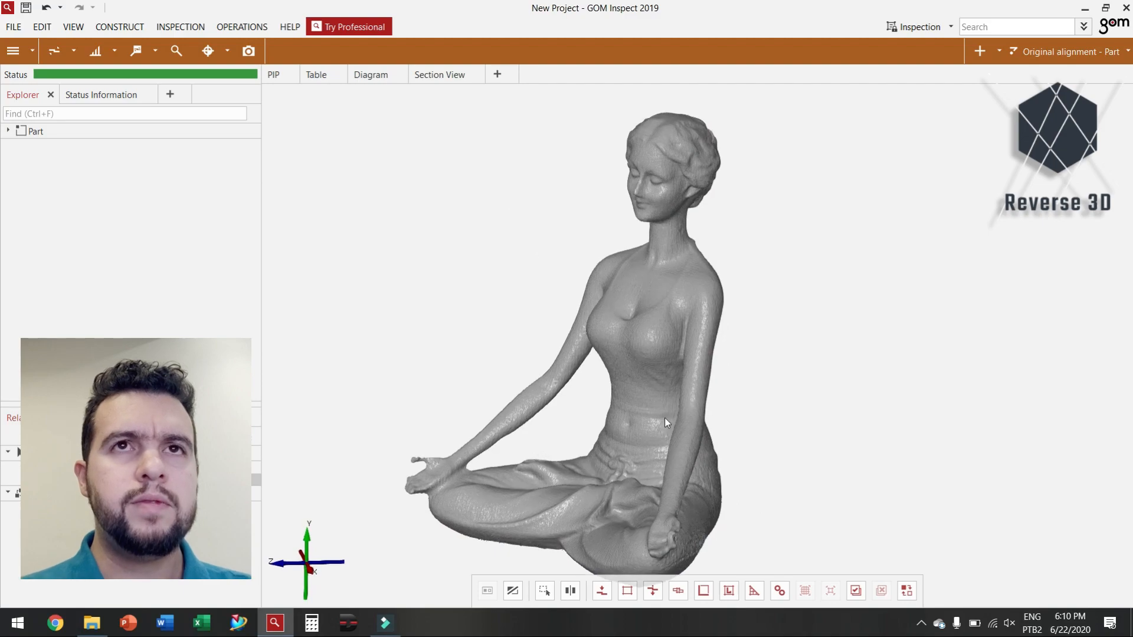
pyautogui.scroll(-3, 665, 422)
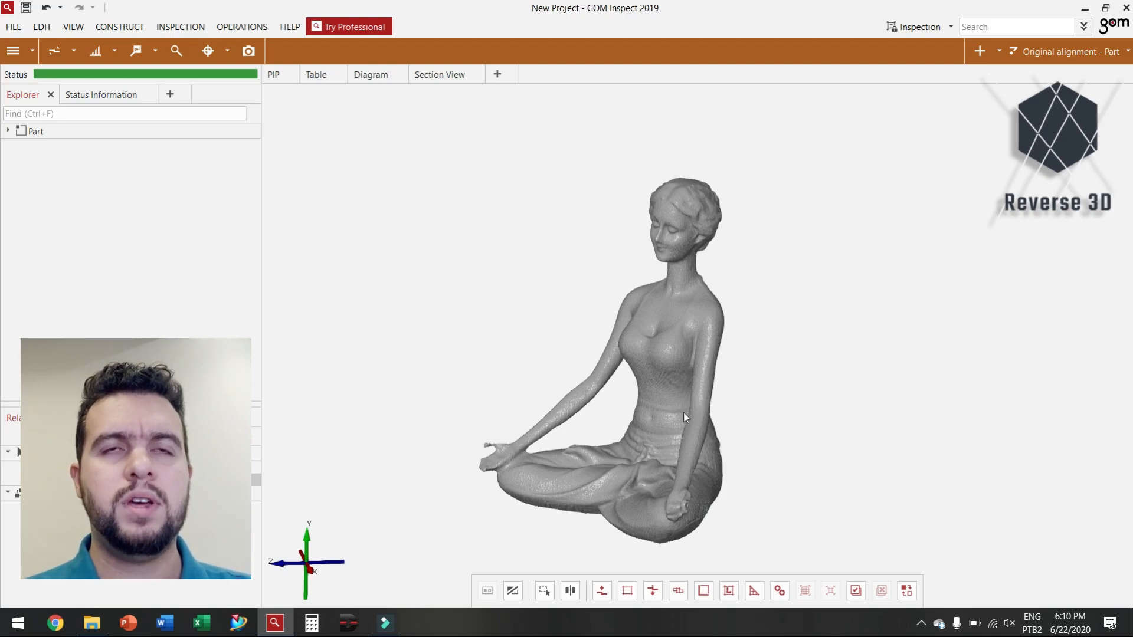
pyautogui.scroll(6, 682, 387)
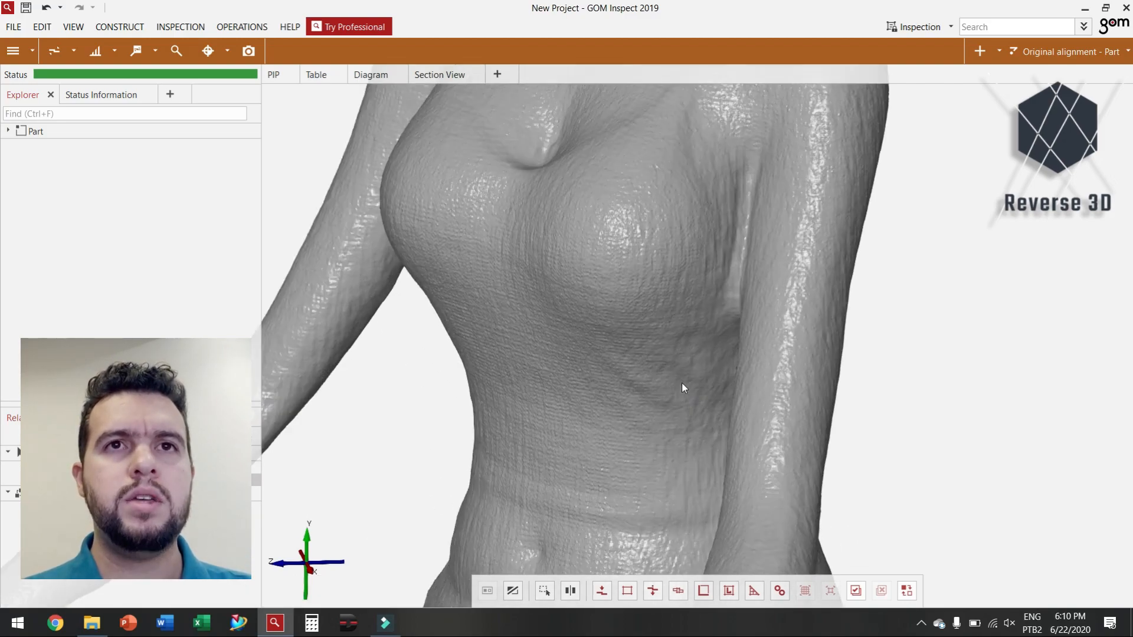
pyautogui.scroll(-8, 684, 318)
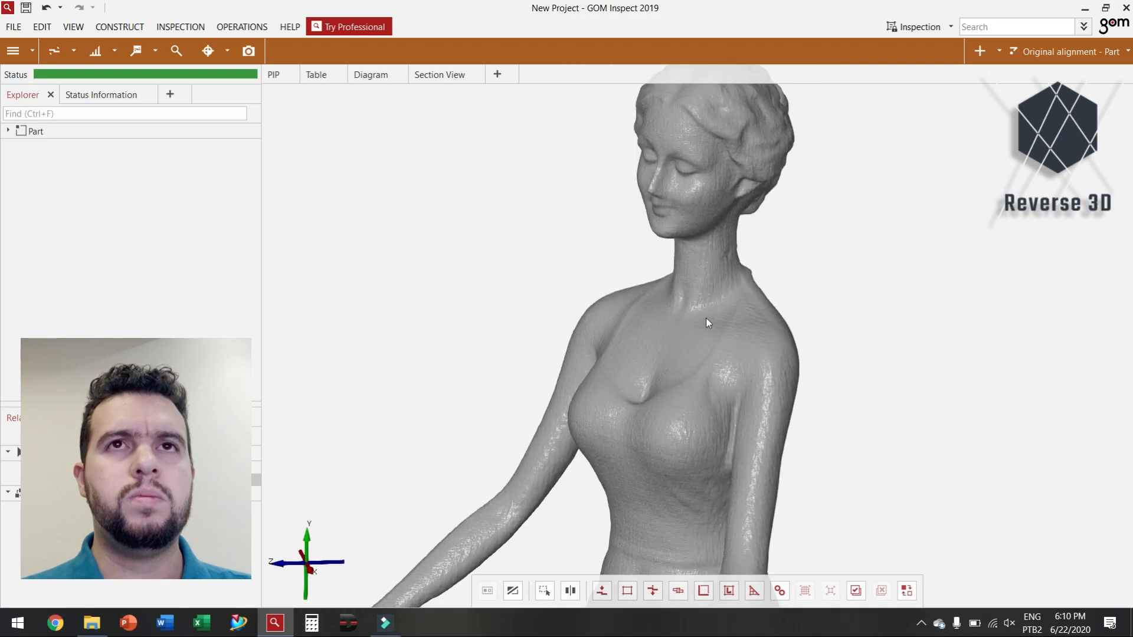
pyautogui.moveTo(705, 316); pyautogui.dragTo(674, 368, button='middle')
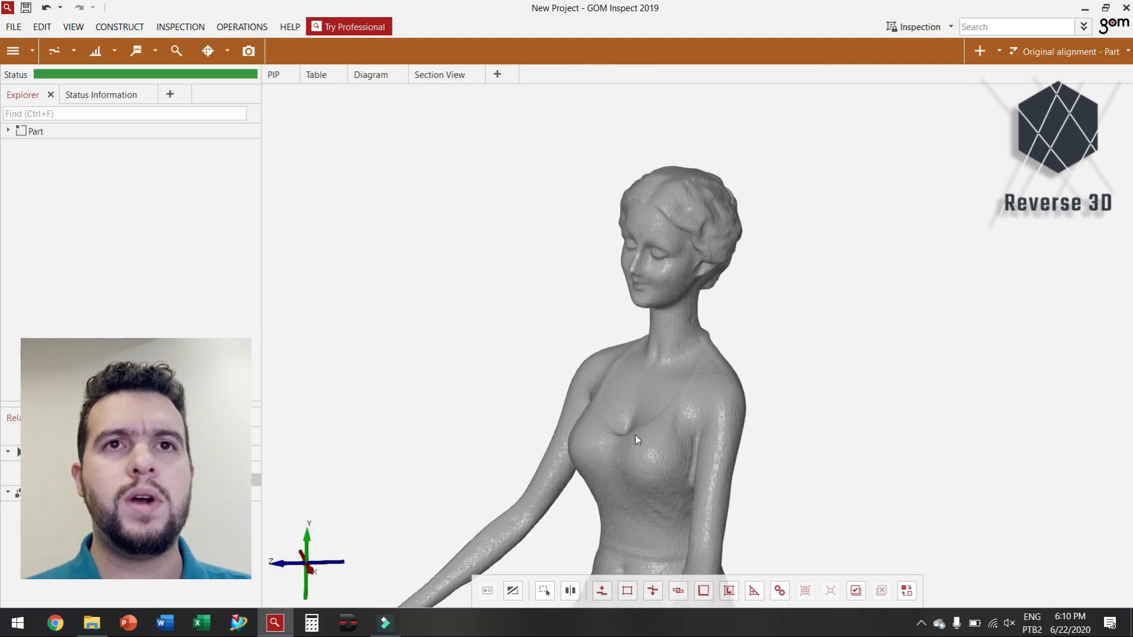
pyautogui.scroll(3, 685, 392)
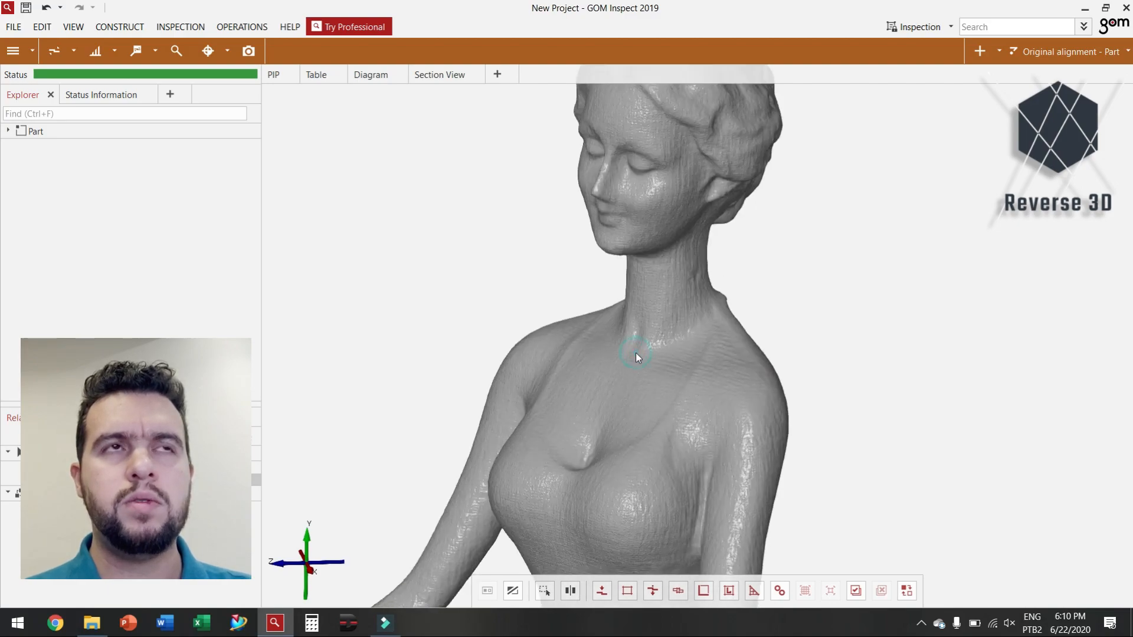
pyautogui.moveTo(1125, 331)
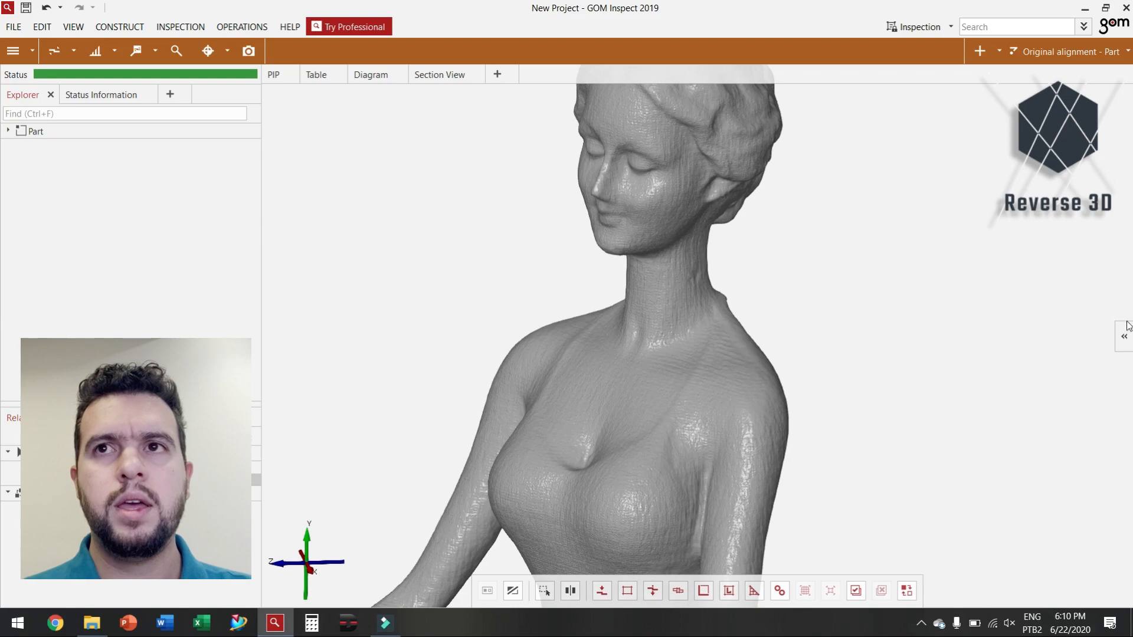
# Step: Turn on the mesh structure display for the statue and examine the triangles on its chest up close
pyautogui.click(1125, 338)
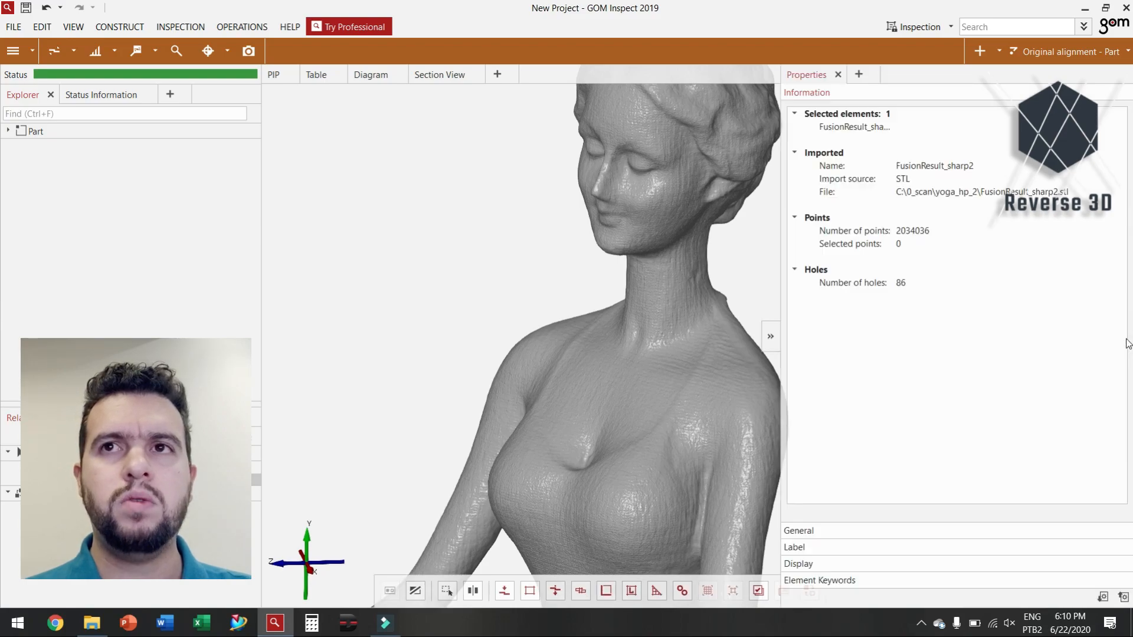
pyautogui.click(804, 566)
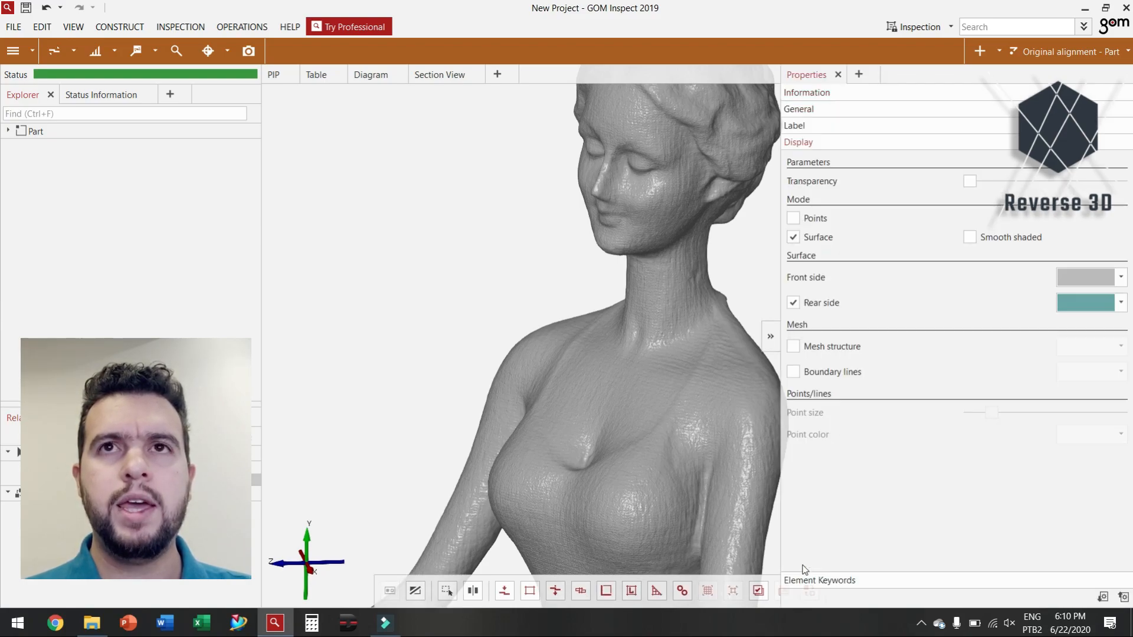
pyautogui.click(793, 348)
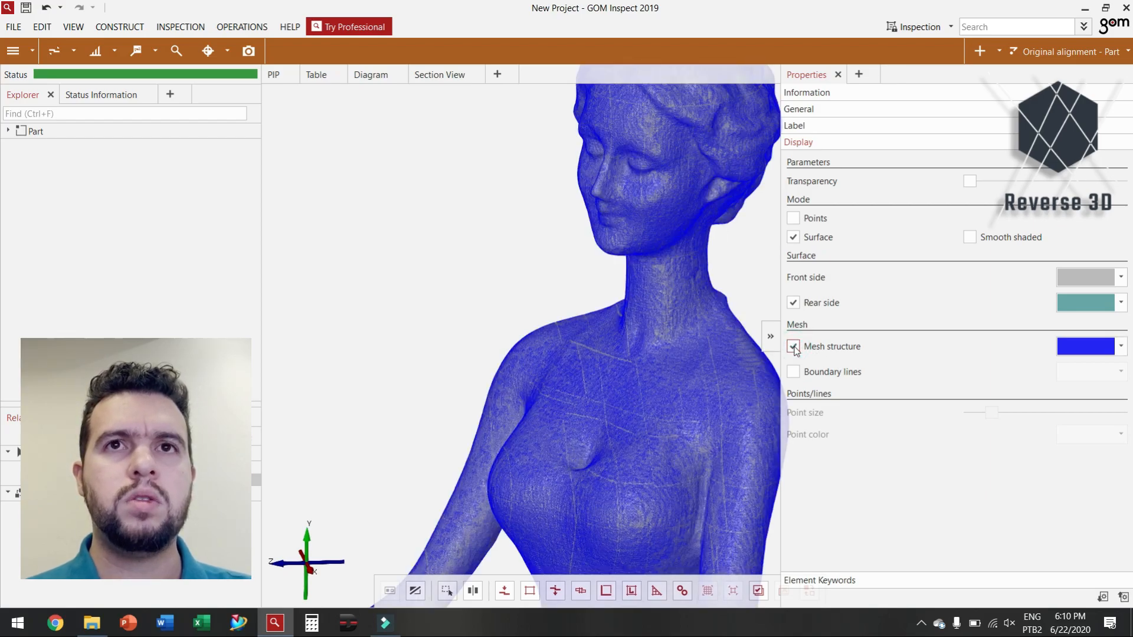
pyautogui.click(770, 336)
pyautogui.scroll(5, 674, 383)
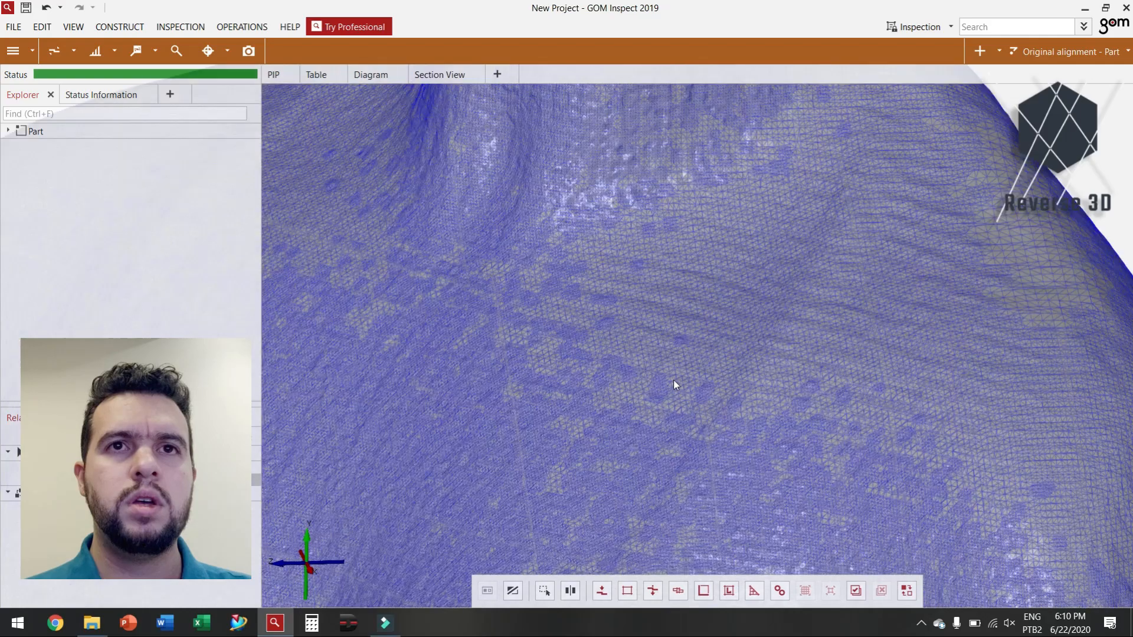
pyautogui.scroll(3, 674, 381)
pyautogui.scroll(-6, 674, 383)
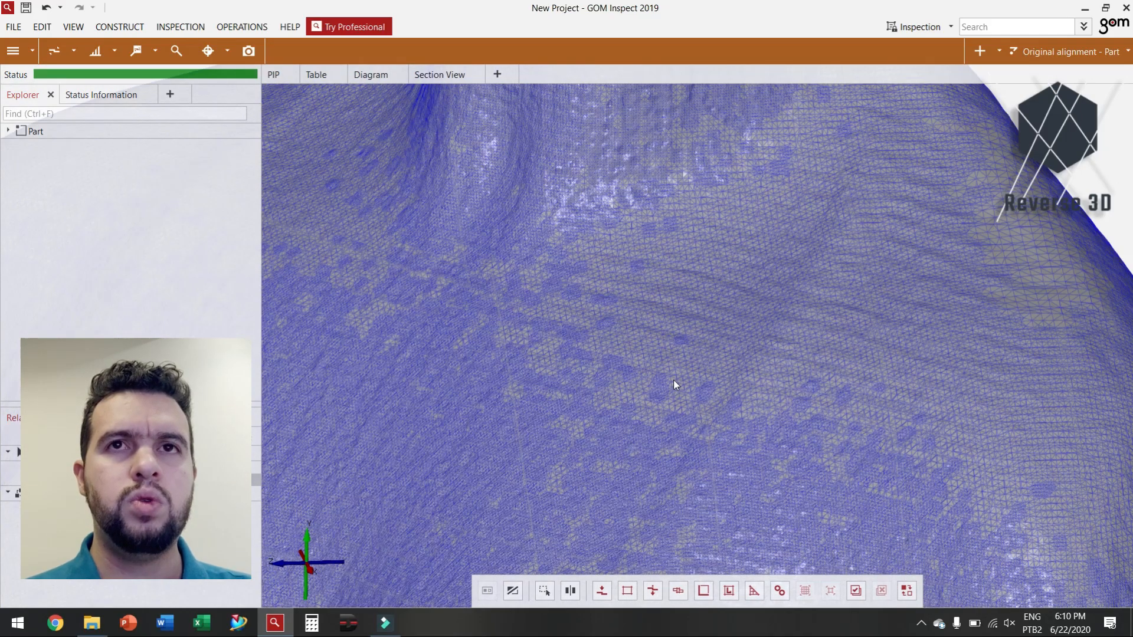
pyautogui.scroll(-8, 674, 382)
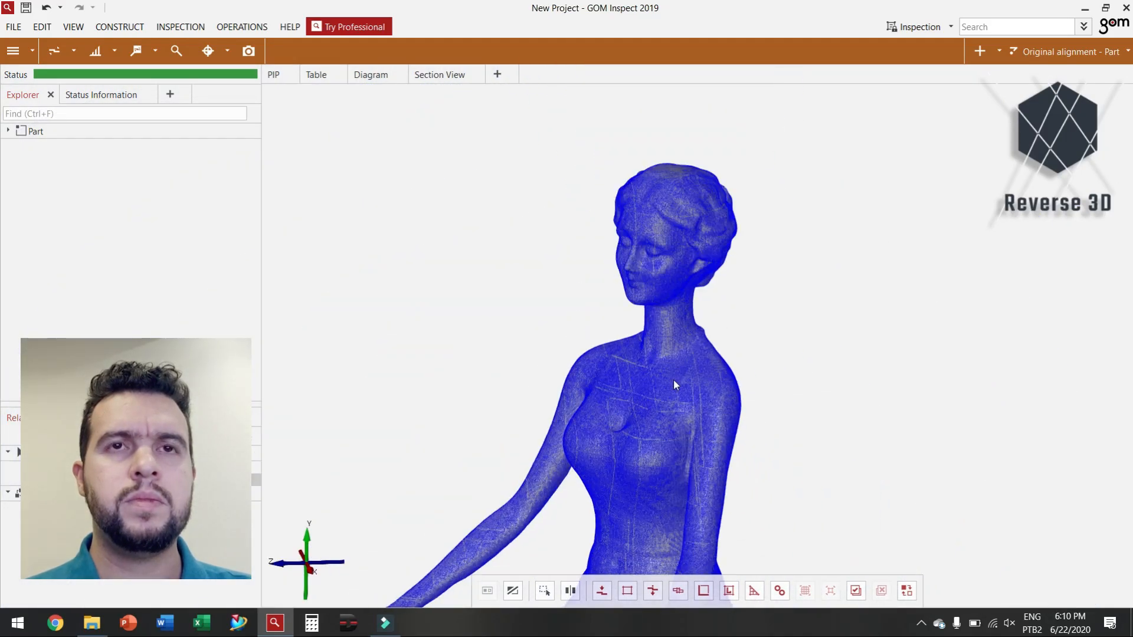
pyautogui.moveTo(668, 399); pyautogui.dragTo(669, 332, button='right')
pyautogui.scroll(2, 668, 349)
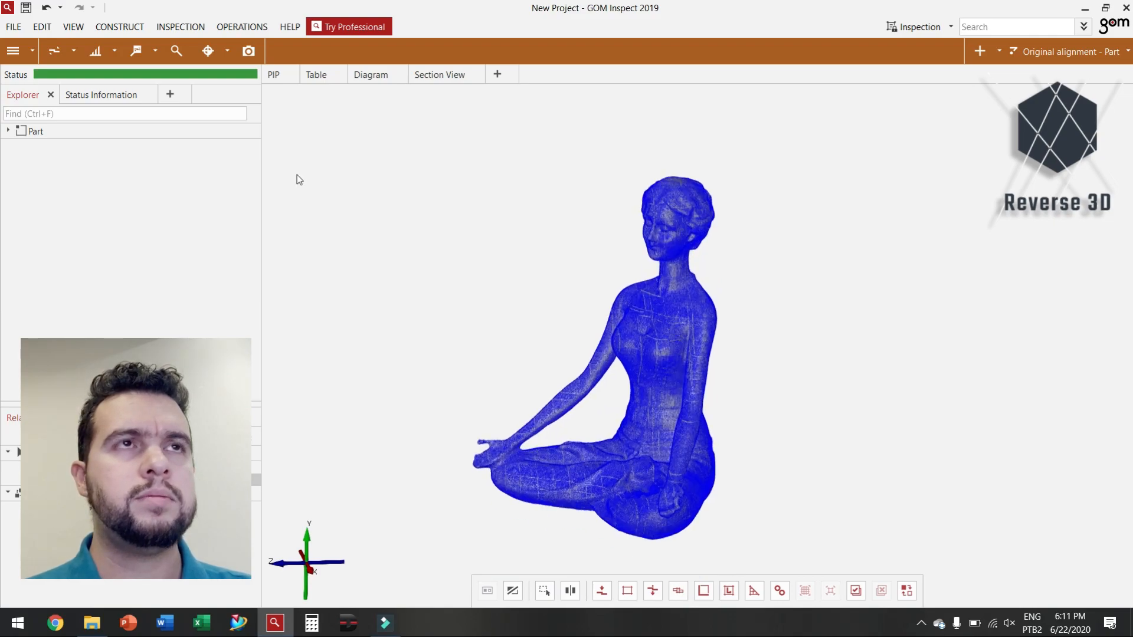
# Step: Refine the entire statue mesh with 1 iteration, previewing the result on the chest
pyautogui.click(245, 27)
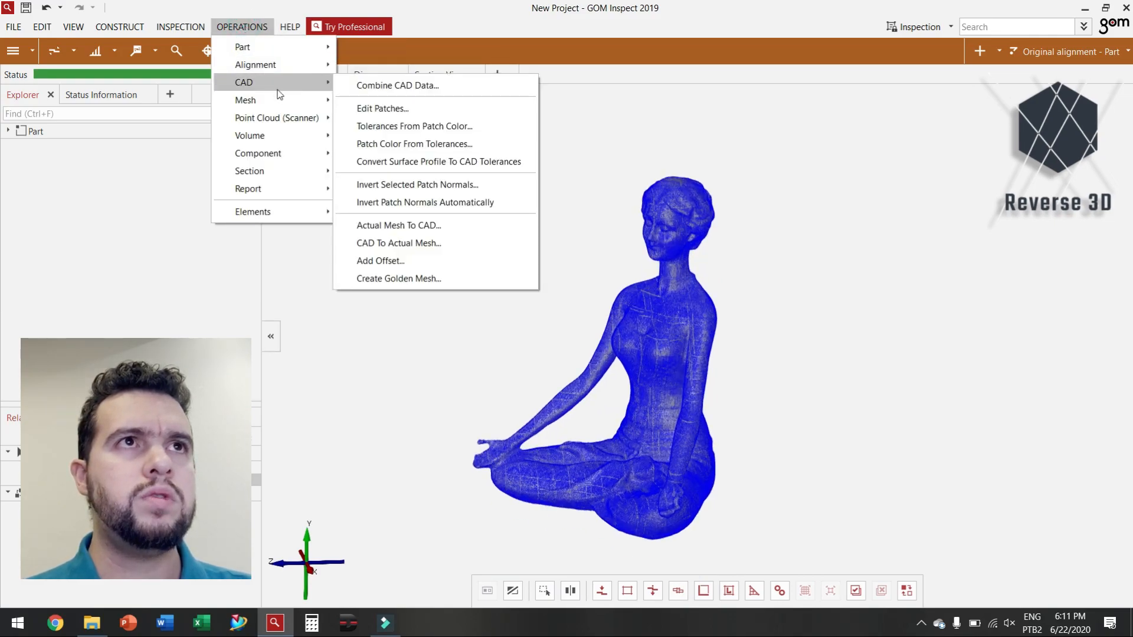
pyautogui.moveTo(280, 99)
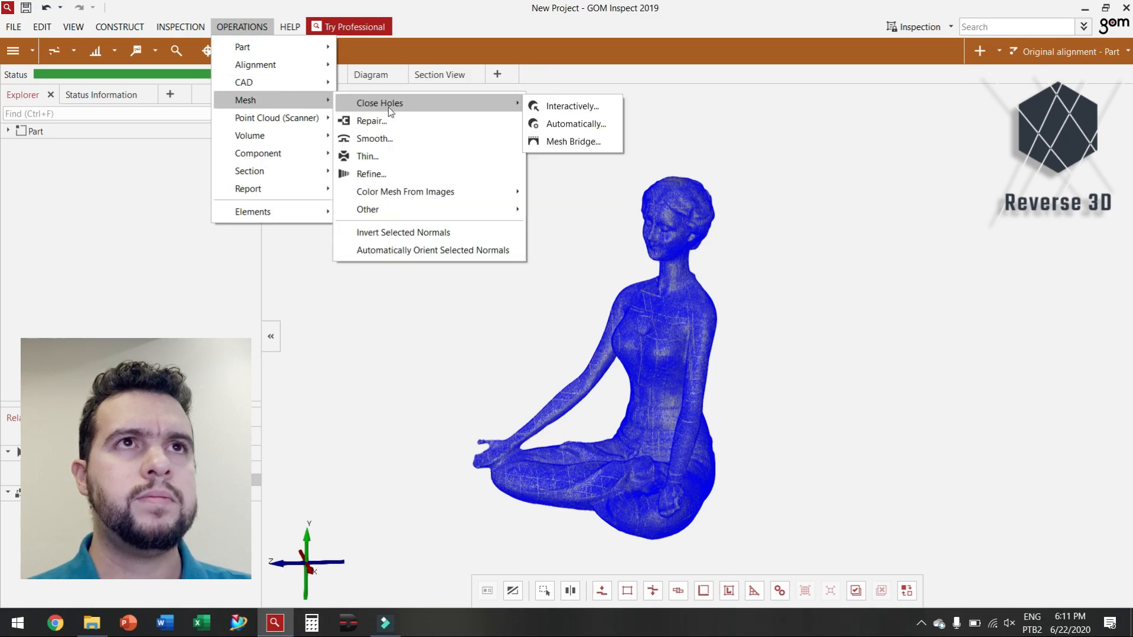
pyautogui.click(404, 173)
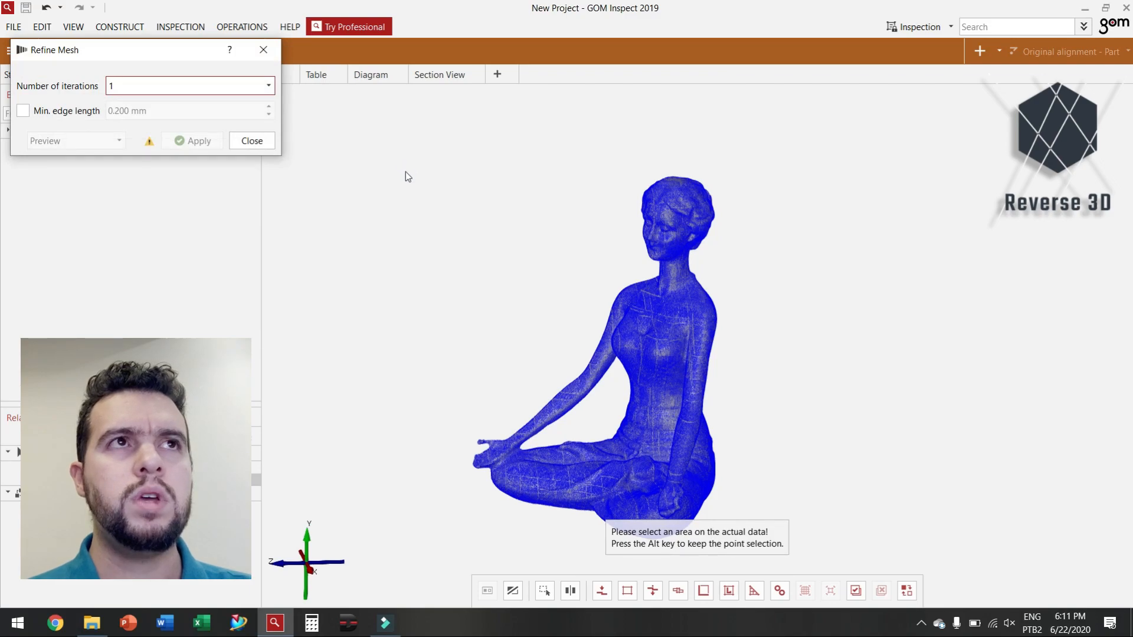
pyautogui.scroll(10, 685, 300)
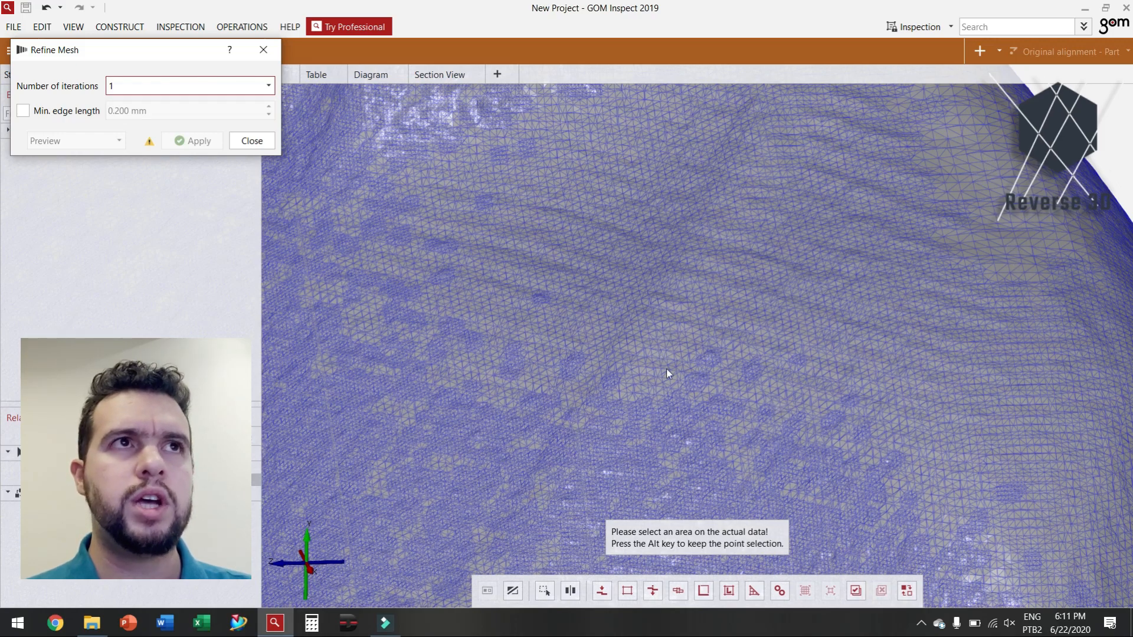
pyautogui.scroll(-10, 667, 369)
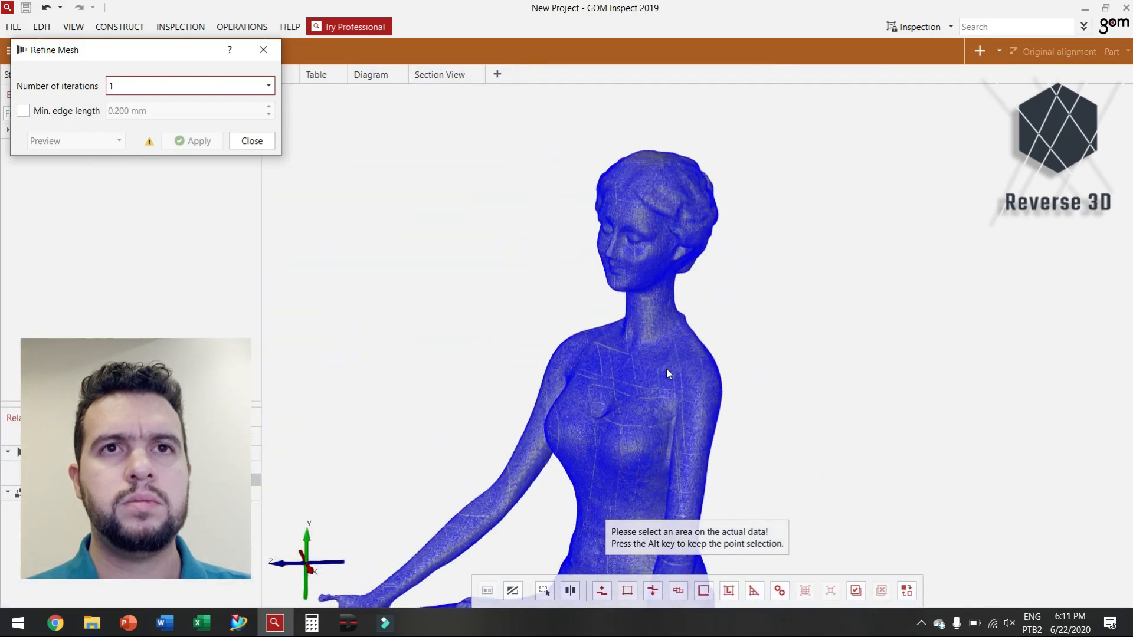
pyautogui.click(857, 590)
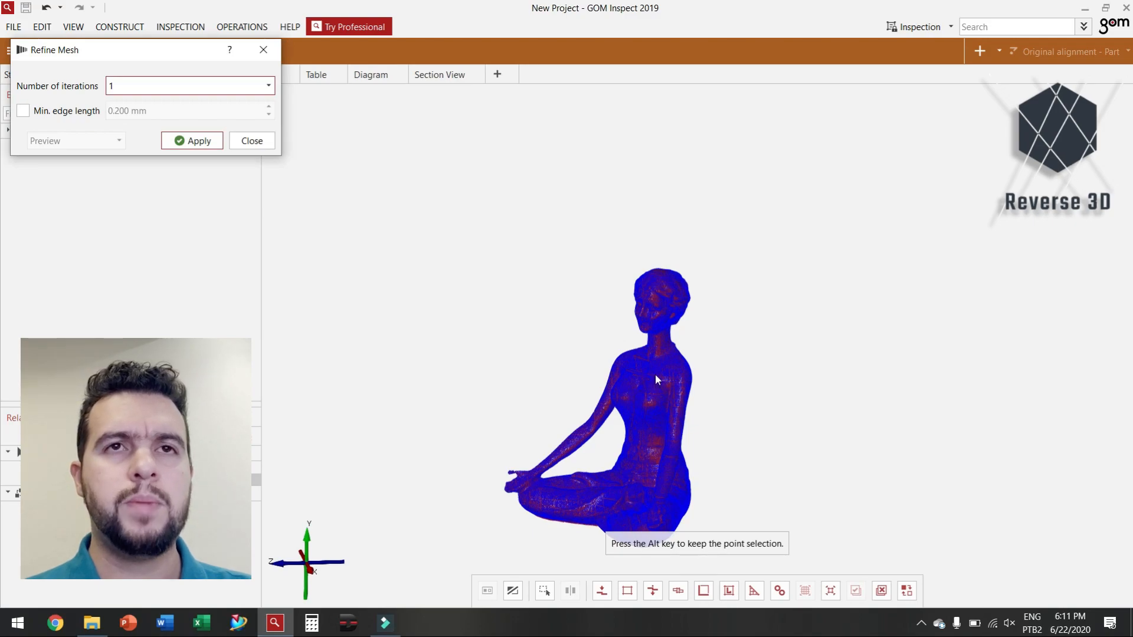
pyautogui.scroll(10, 655, 374)
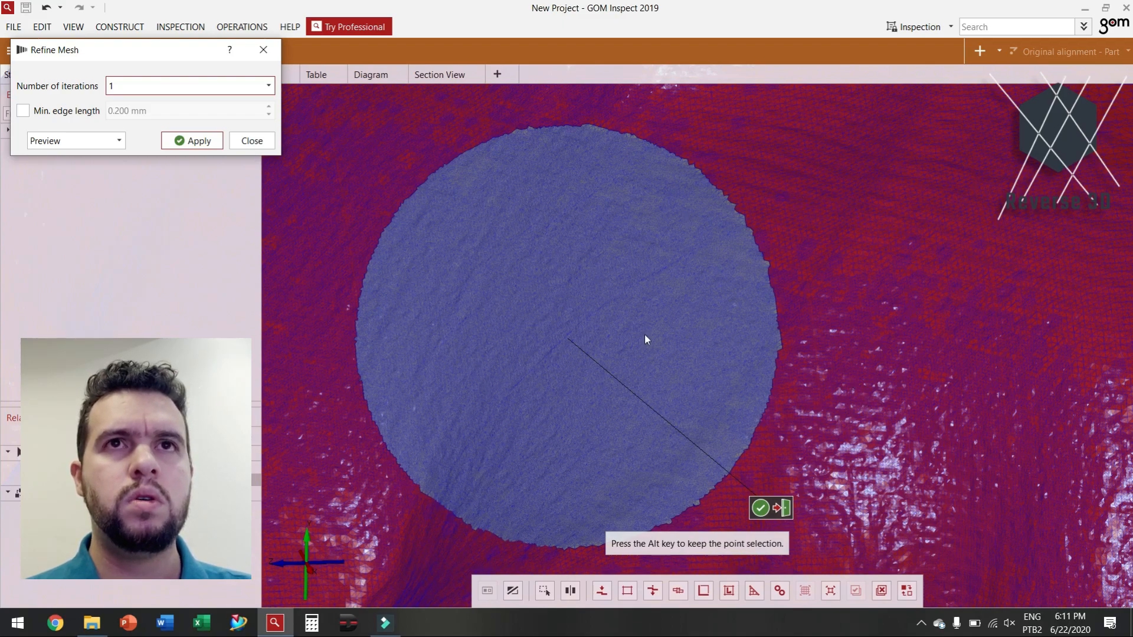
pyautogui.click(192, 140)
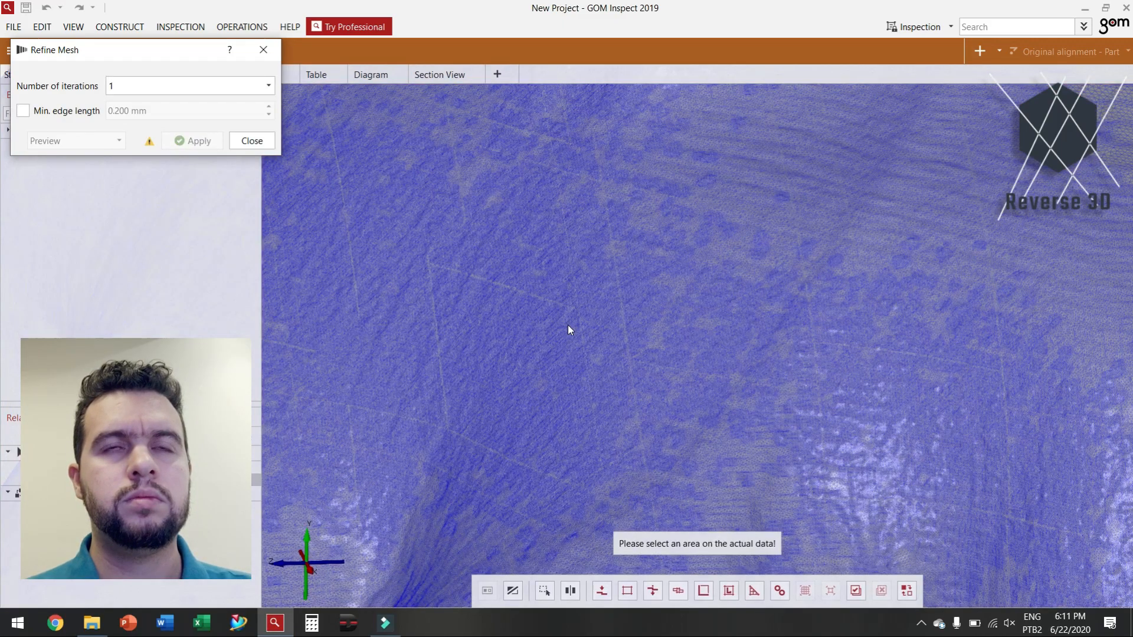
pyautogui.scroll(-5, 567, 325)
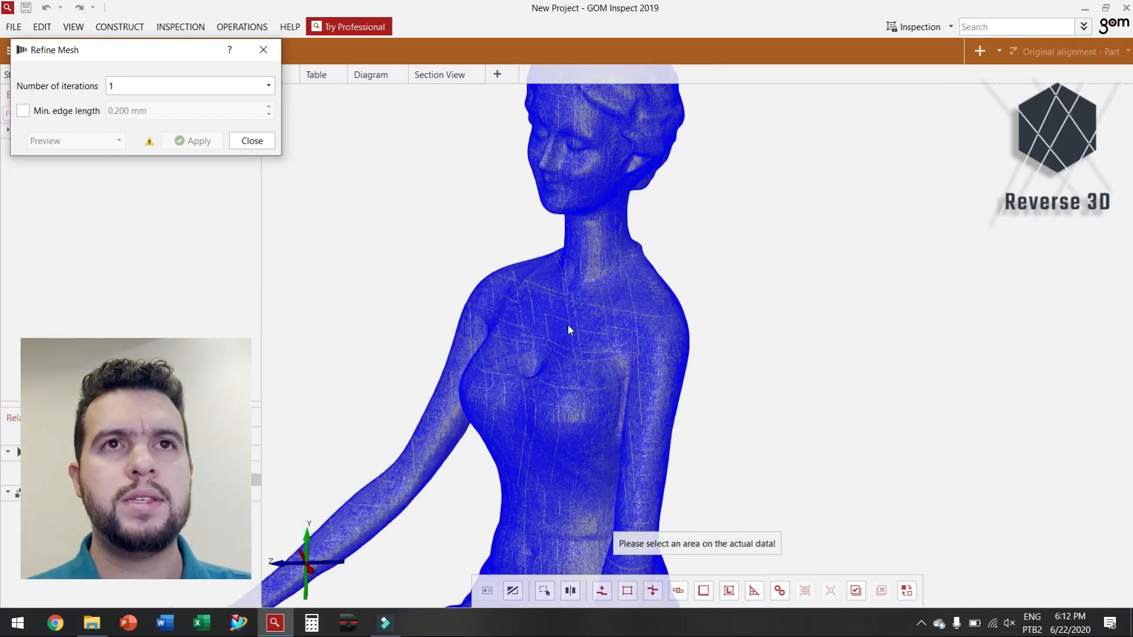
pyautogui.scroll(-3, 568, 324)
pyautogui.moveTo(544, 352); pyautogui.dragTo(643, 312, button='right')
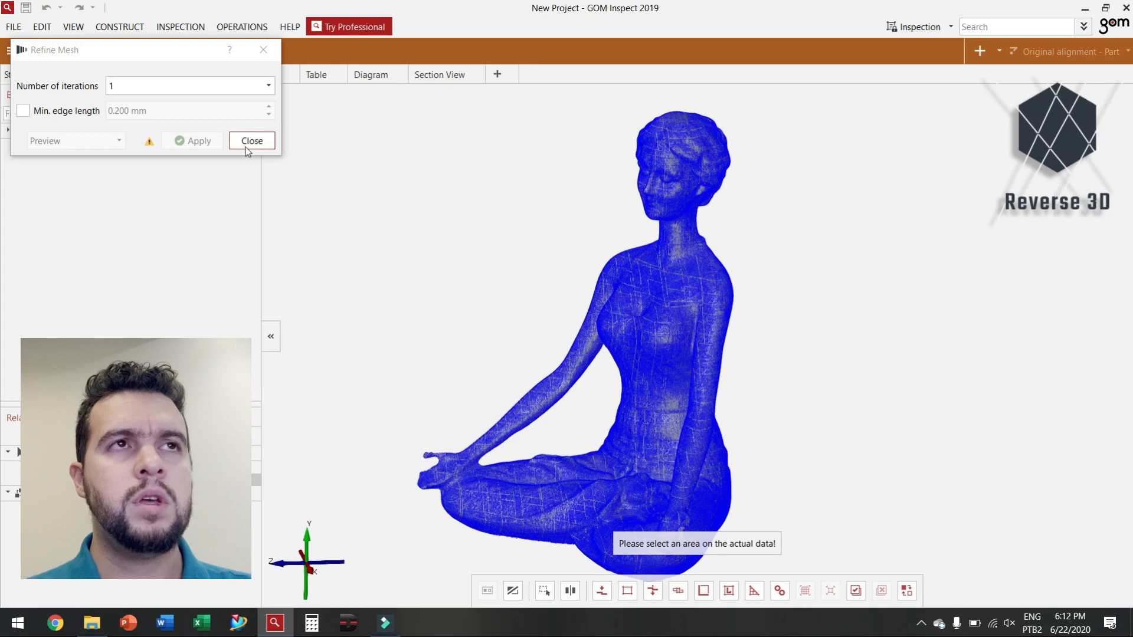
pyautogui.click(245, 147)
# Step: Open Thin Mesh with surface tolerance as the criterion and check the statue's chest surface up close
pyautogui.click(247, 27)
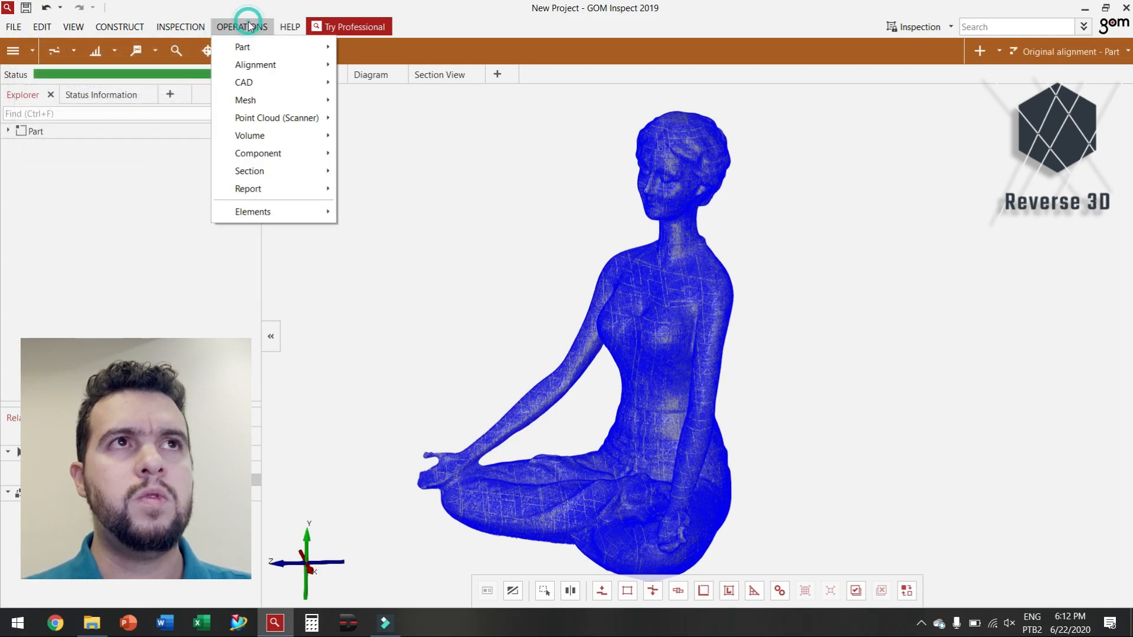
pyautogui.moveTo(258, 100)
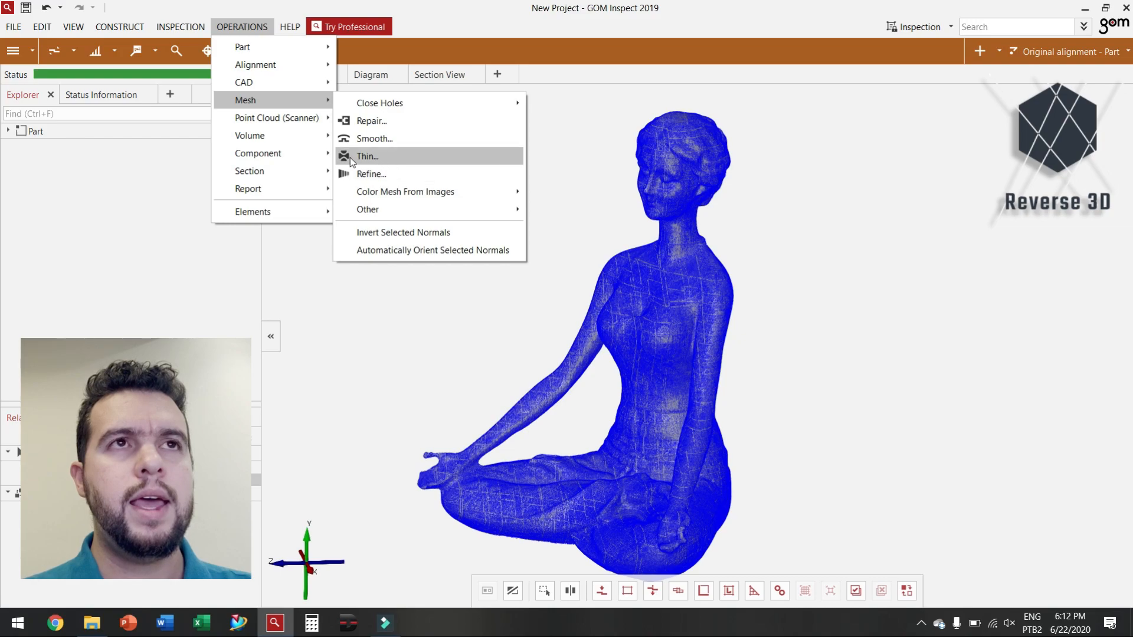
pyautogui.click(387, 159)
pyautogui.click(171, 83)
pyautogui.moveTo(225, 89); pyautogui.dragTo(158, 78)
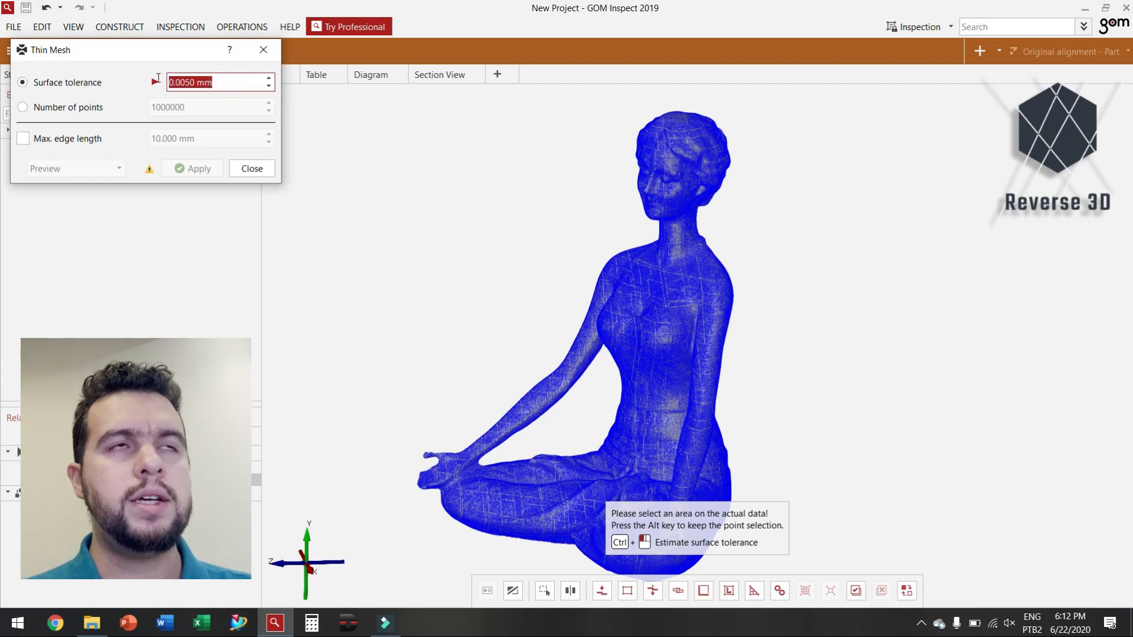
pyautogui.click(73, 110)
pyautogui.click(73, 83)
pyautogui.scroll(10, 670, 289)
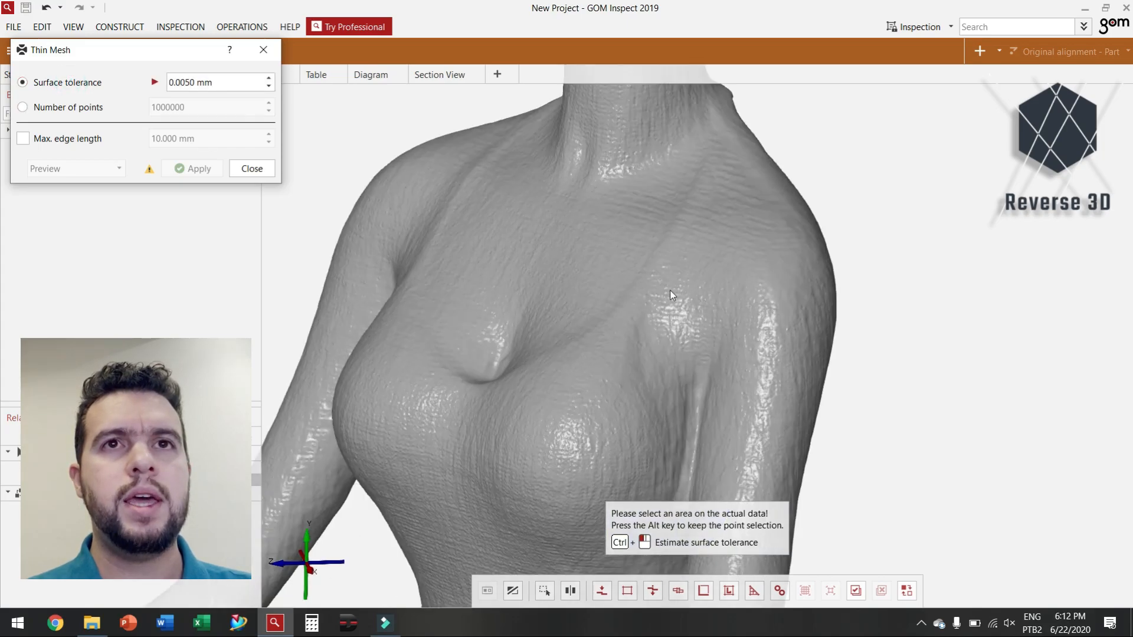
pyautogui.scroll(-8, 669, 290)
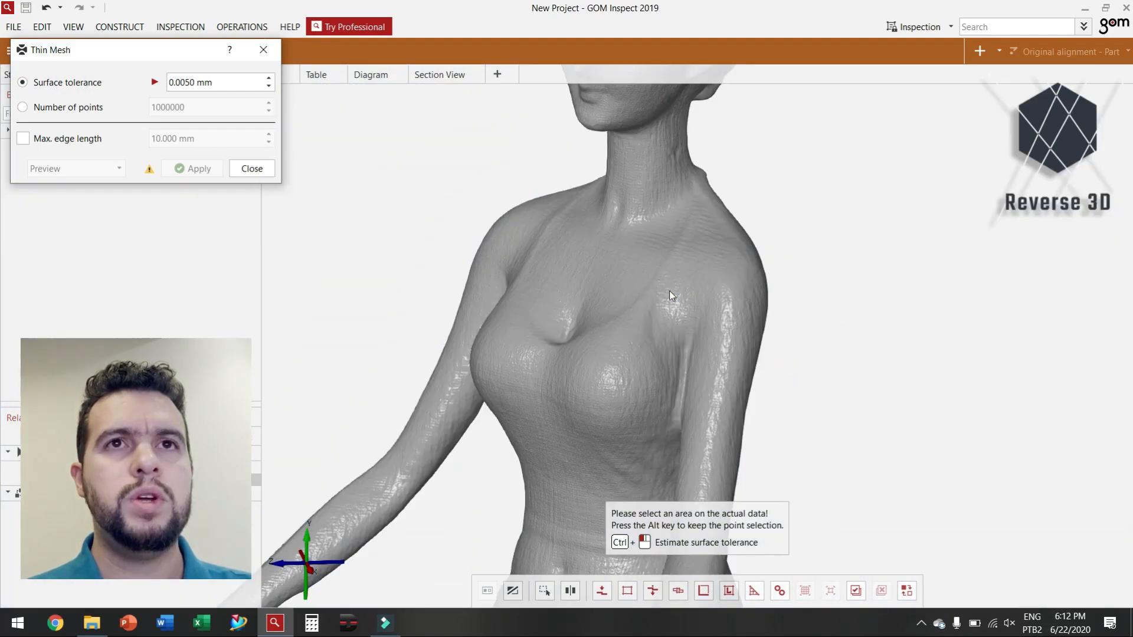
pyautogui.scroll(3, 618, 382)
pyautogui.scroll(5, 618, 383)
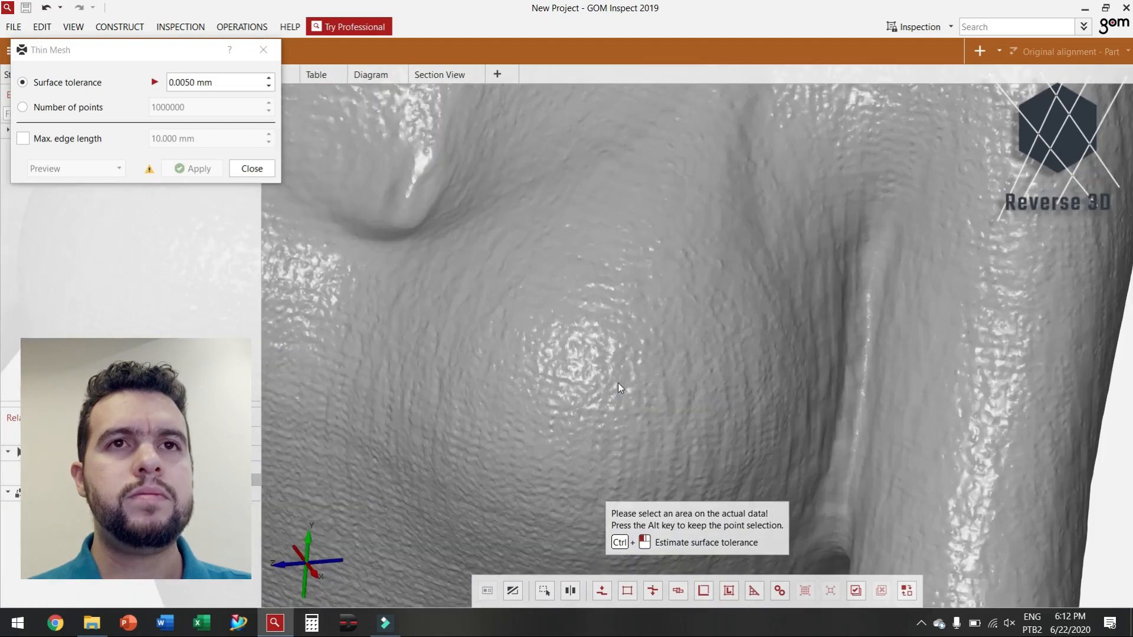
# Step: Thin the entire statue mesh with a surface tolerance of 0.1 mm, previewing the coarser triangles on the chest
pyautogui.click(859, 590)
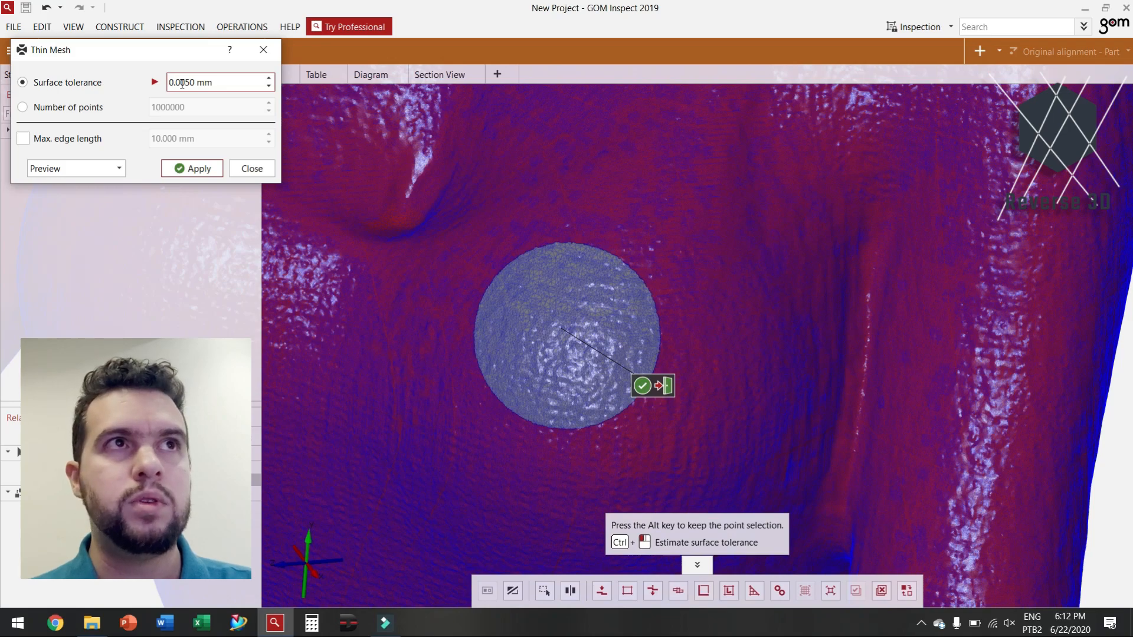
pyautogui.moveTo(175, 82); pyautogui.dragTo(233, 80)
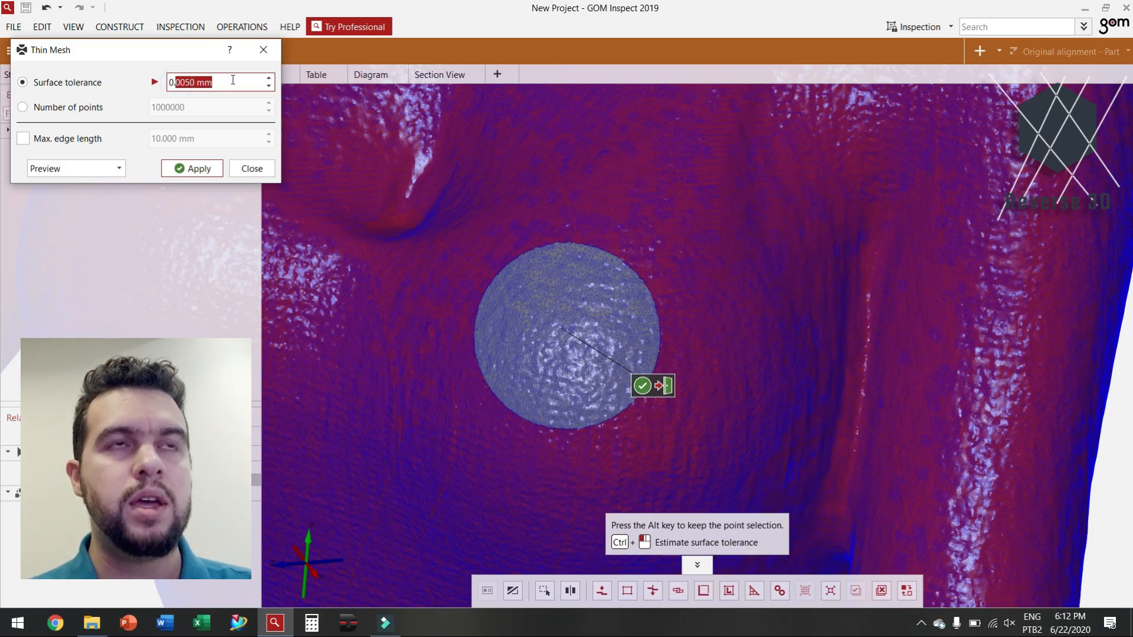
pyautogui.write('1')
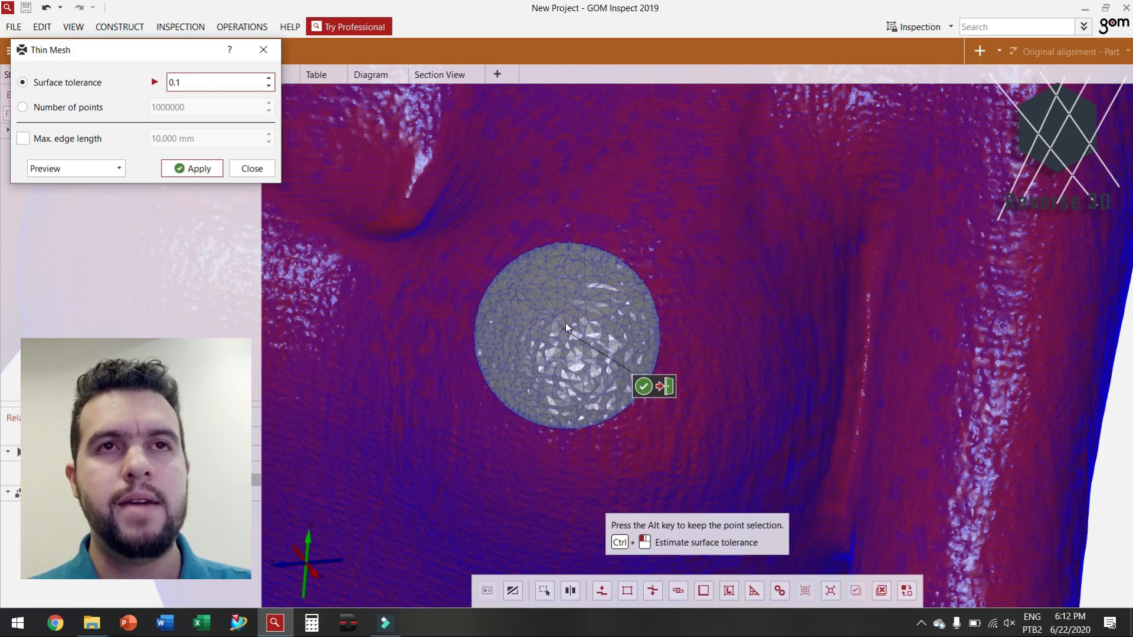
pyautogui.scroll(3, 579, 341)
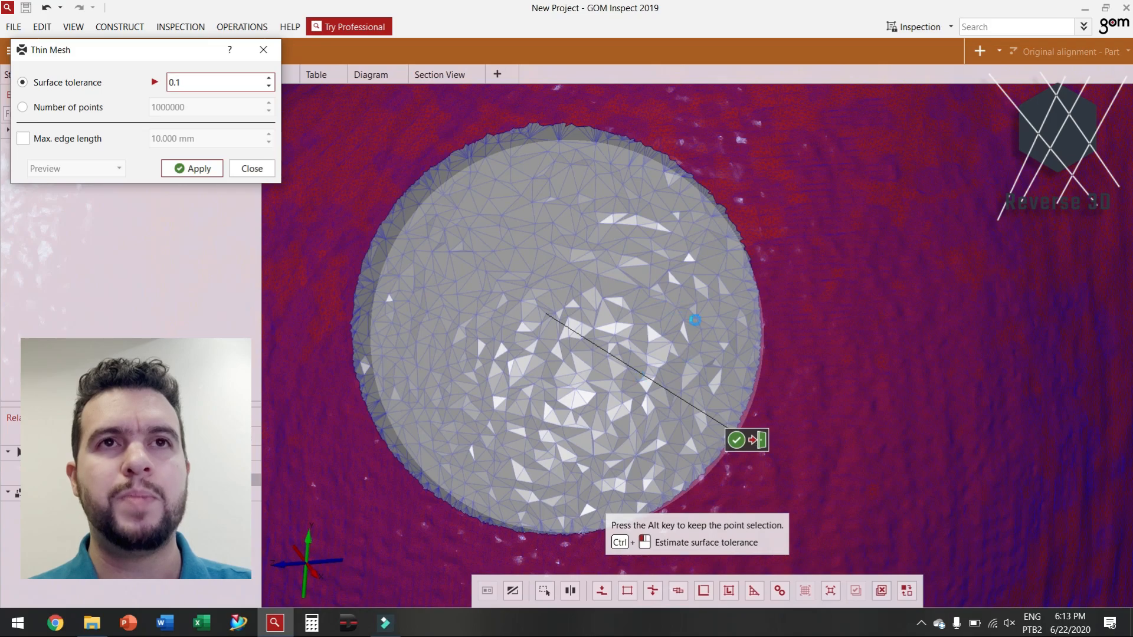
pyautogui.scroll(-3, 592, 327)
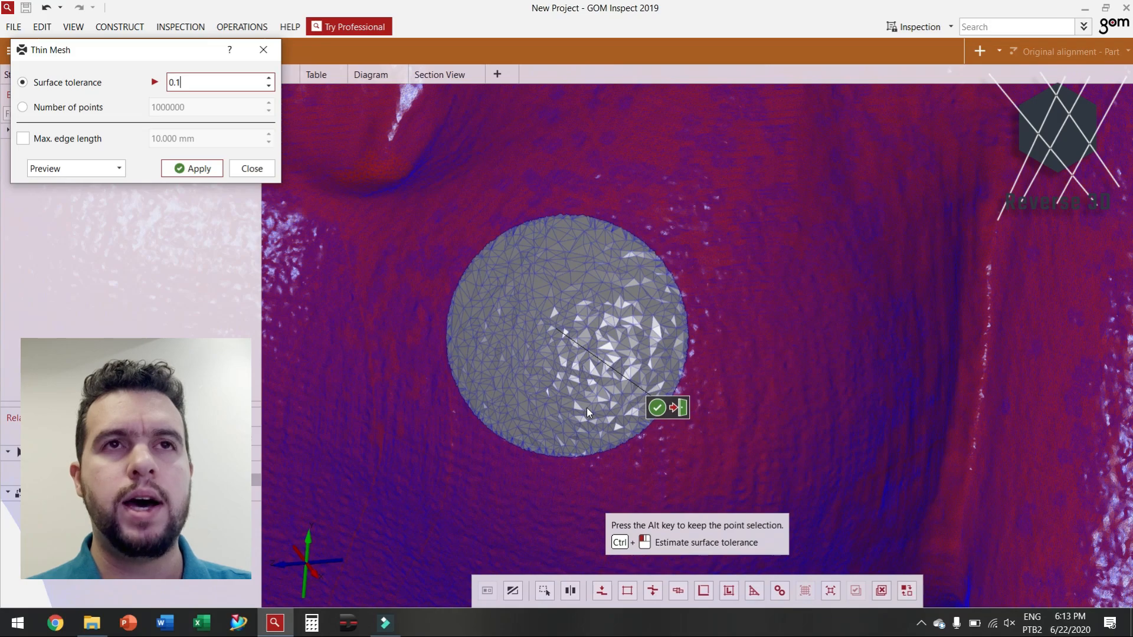
pyautogui.click(199, 170)
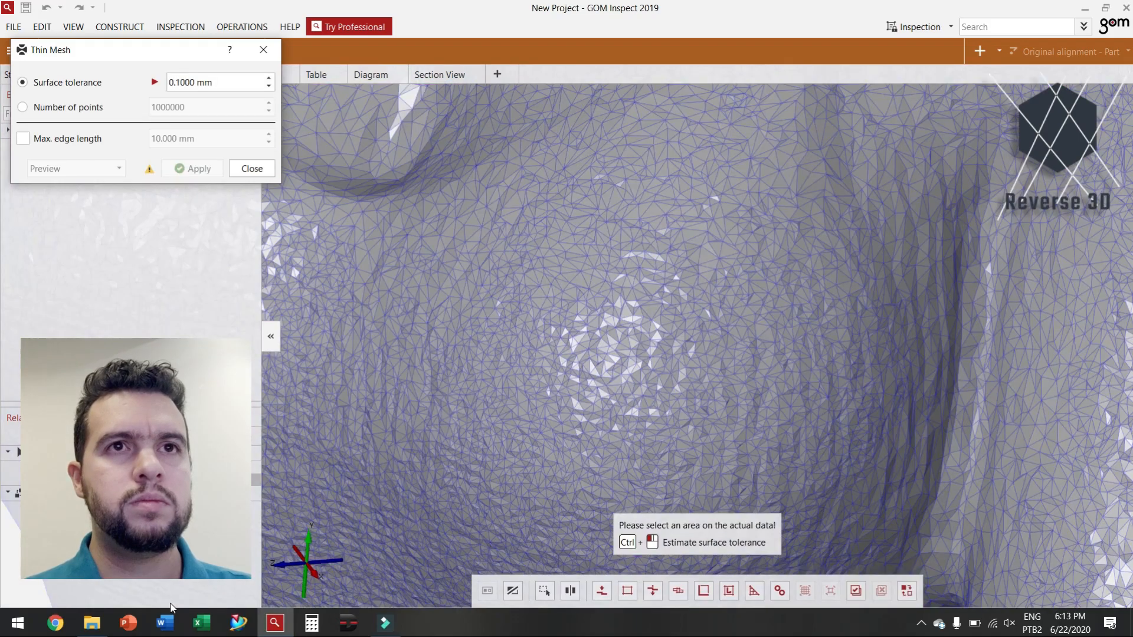
# Step: Examine the thinned mesh on the chest, head and whole figure, and finish the thinning operation
pyautogui.scroll(-5, 650, 348)
pyautogui.scroll(3, 682, 448)
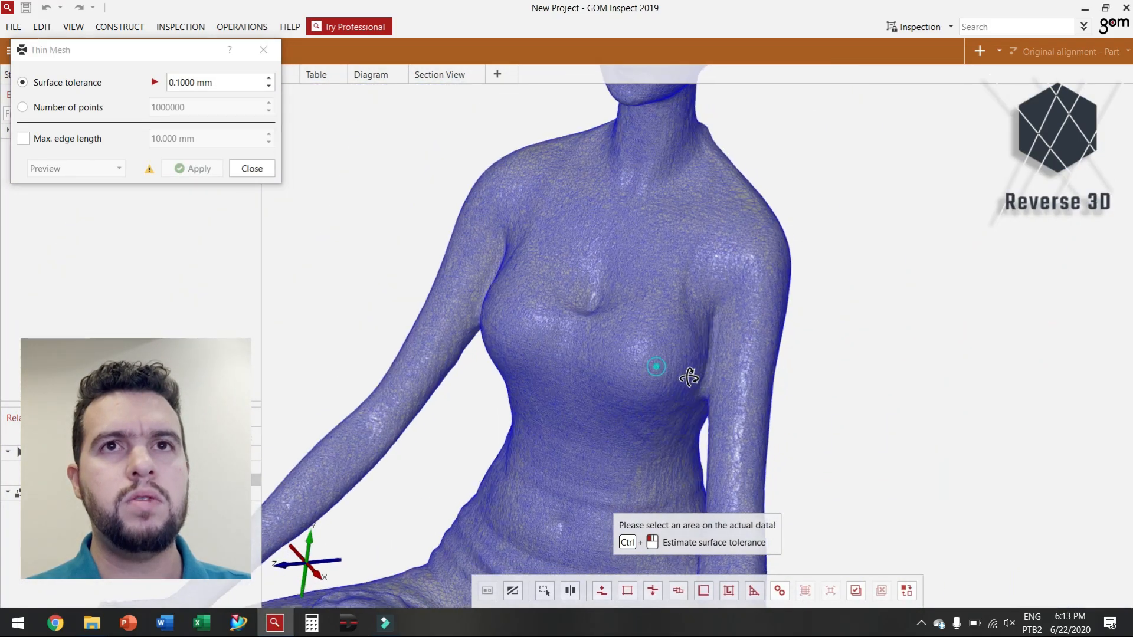
pyautogui.scroll(5, 690, 290)
pyautogui.moveTo(682, 289); pyautogui.dragTo(643, 302)
pyautogui.scroll(-6, 662, 292)
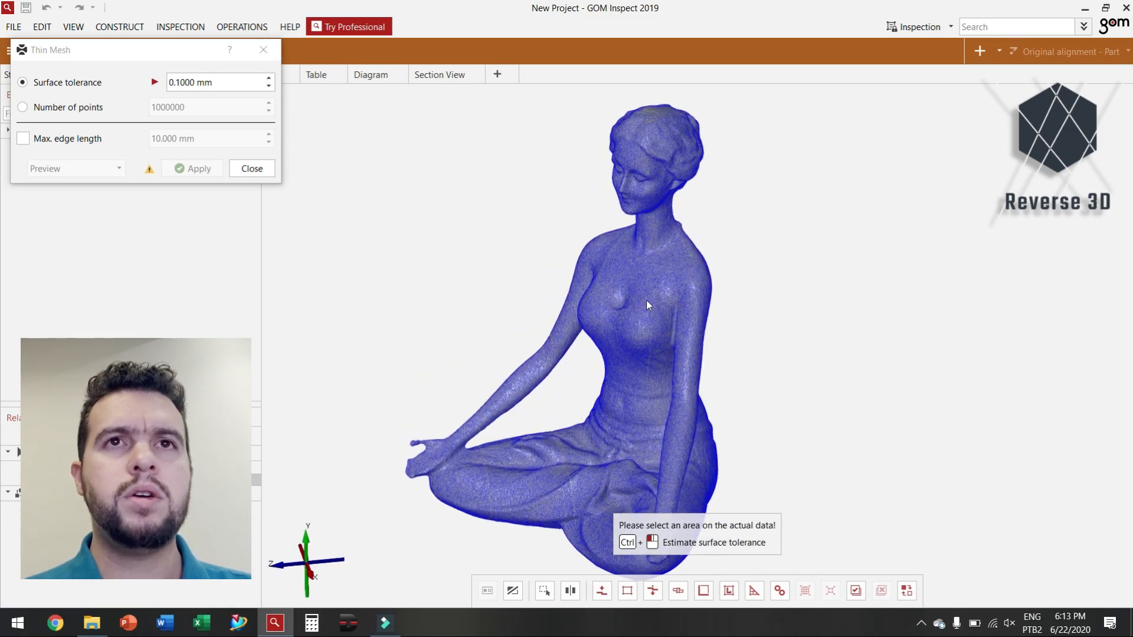
pyautogui.scroll(5, 672, 260)
pyautogui.moveTo(673, 263)
pyautogui.mouseDown()
pyautogui.moveTo(678, 301)
pyautogui.moveTo(713, 273)
pyautogui.moveTo(716, 240)
pyautogui.moveTo(625, 296)
pyautogui.moveTo(558, 291)
pyautogui.moveTo(657, 311)
pyautogui.moveTo(602, 313)
pyautogui.moveTo(597, 374)
pyautogui.moveTo(681, 332)
pyautogui.mouseUp()
pyautogui.scroll(-5, 676, 325)
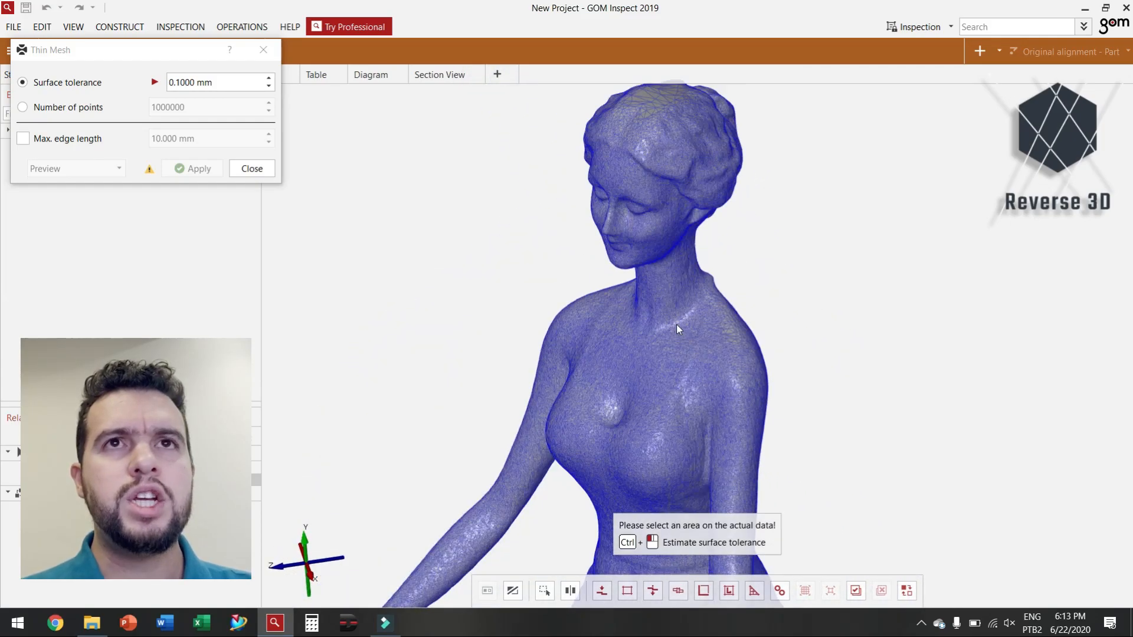
pyautogui.scroll(2, 642, 341)
pyautogui.moveTo(642, 341); pyautogui.dragTo(643, 356, button='right')
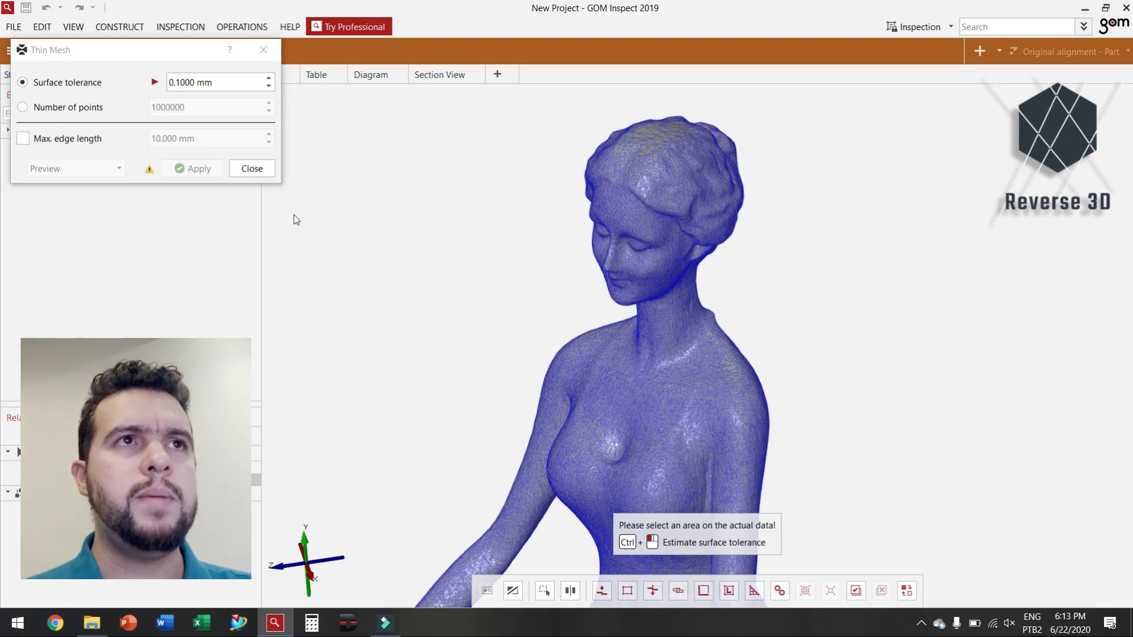
pyautogui.click(250, 169)
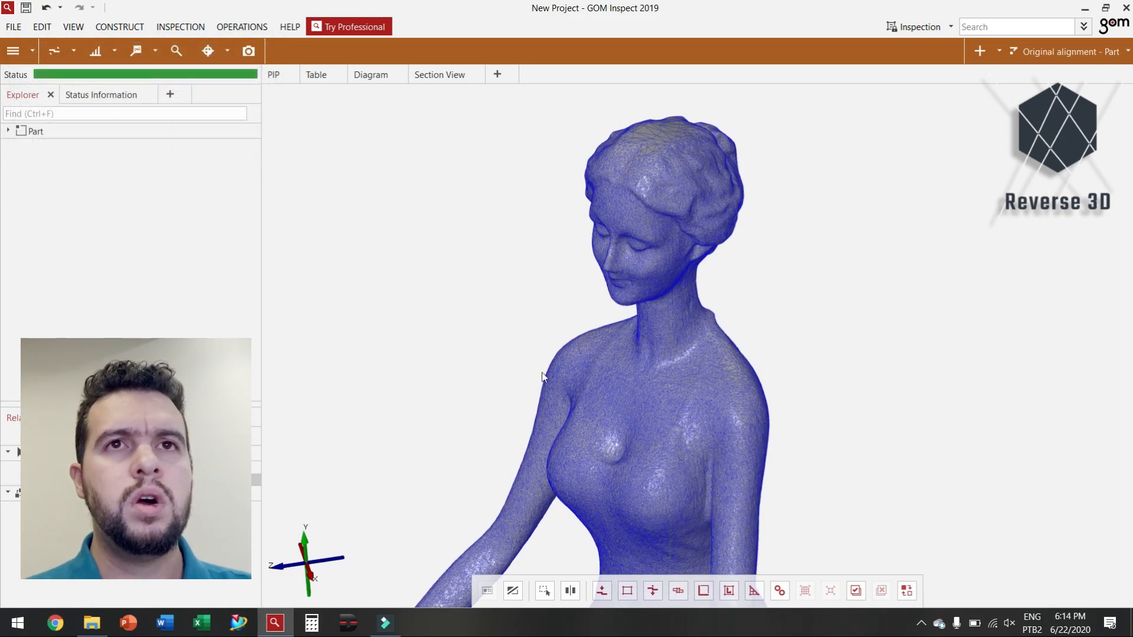
# Step: Open Smooth Mesh and select the entire statue mesh, previewing a Small filter radius and Low detail sharpness around the neck and shoulder
pyautogui.click(242, 27)
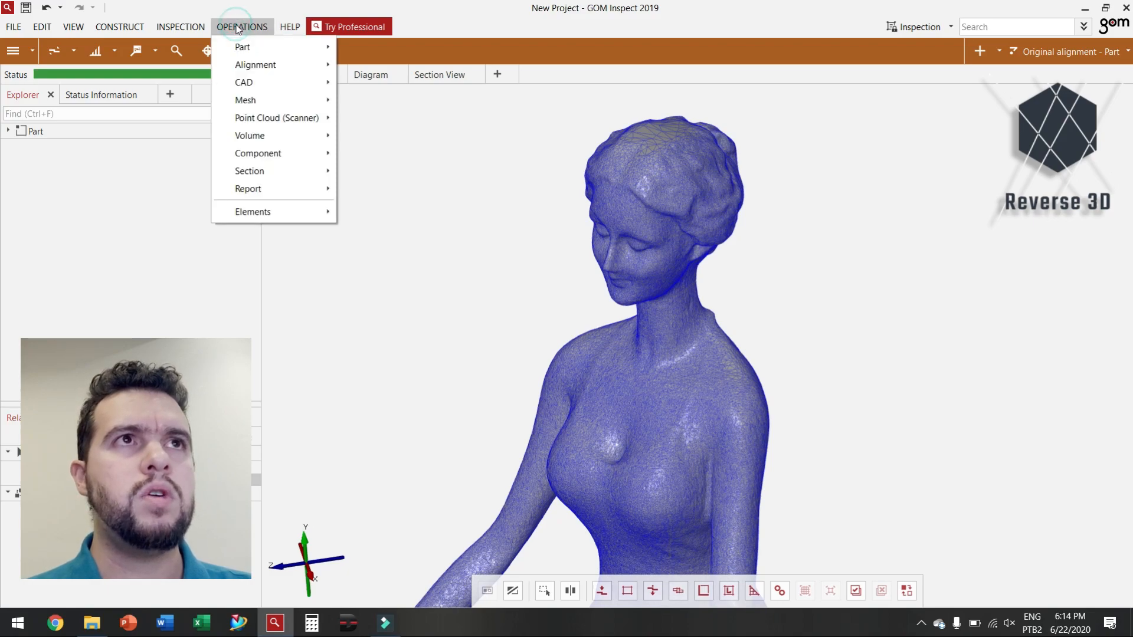
pyautogui.moveTo(281, 107)
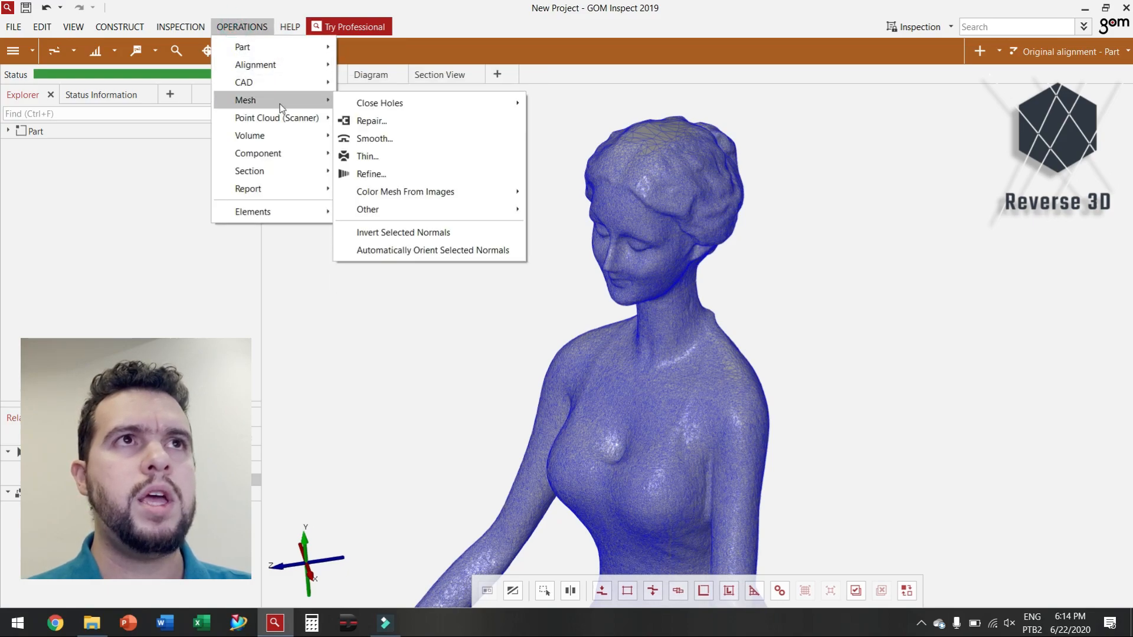
pyautogui.click(401, 144)
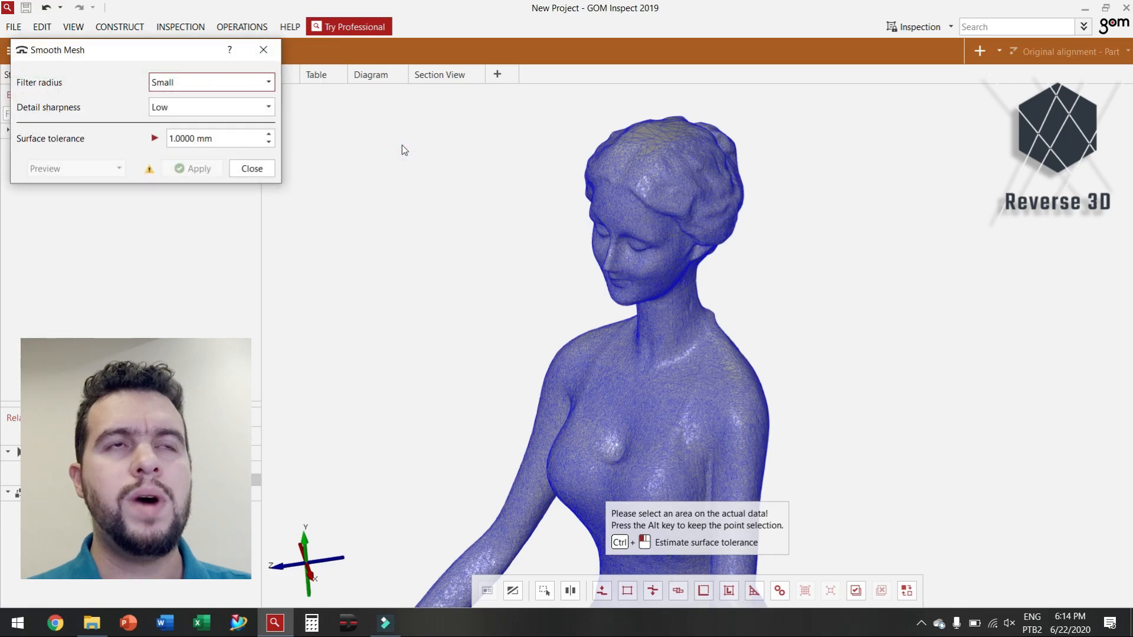
pyautogui.scroll(5, 662, 385)
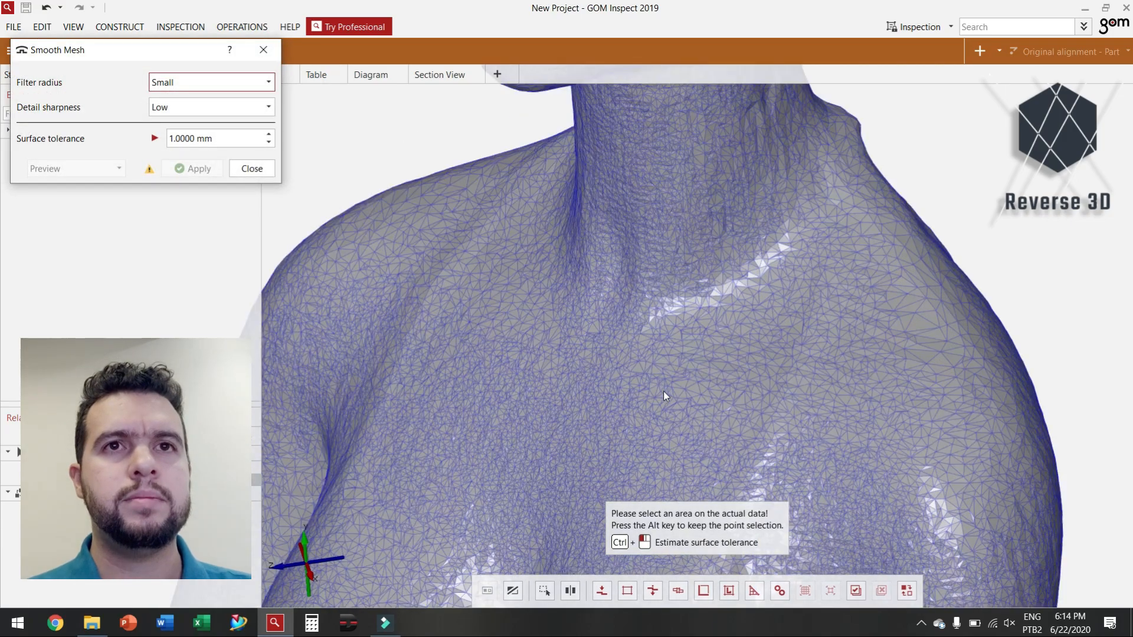
pyautogui.scroll(-3, 784, 408)
pyautogui.moveTo(761, 342); pyautogui.dragTo(742, 314)
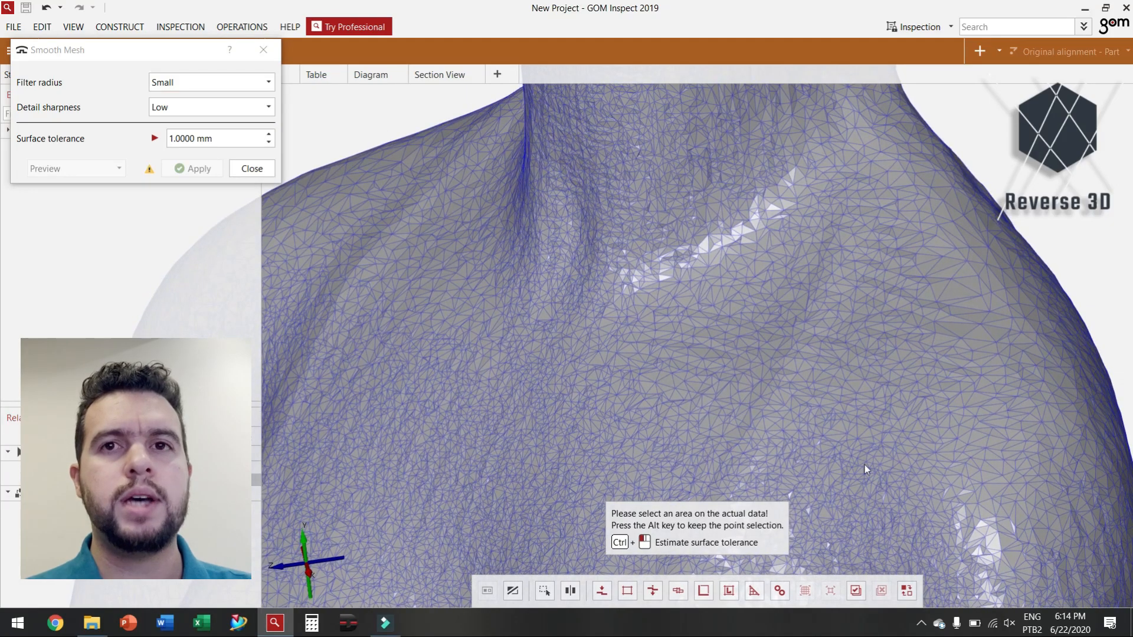
pyautogui.click(855, 591)
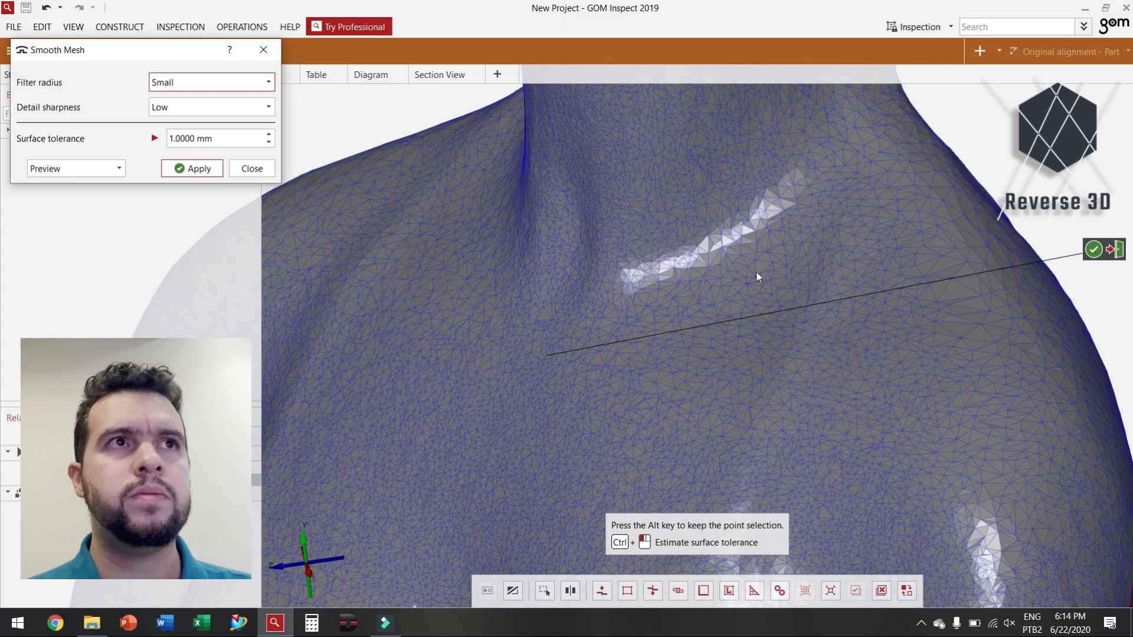
pyautogui.moveTo(697, 220); pyautogui.dragTo(568, 338, button='right')
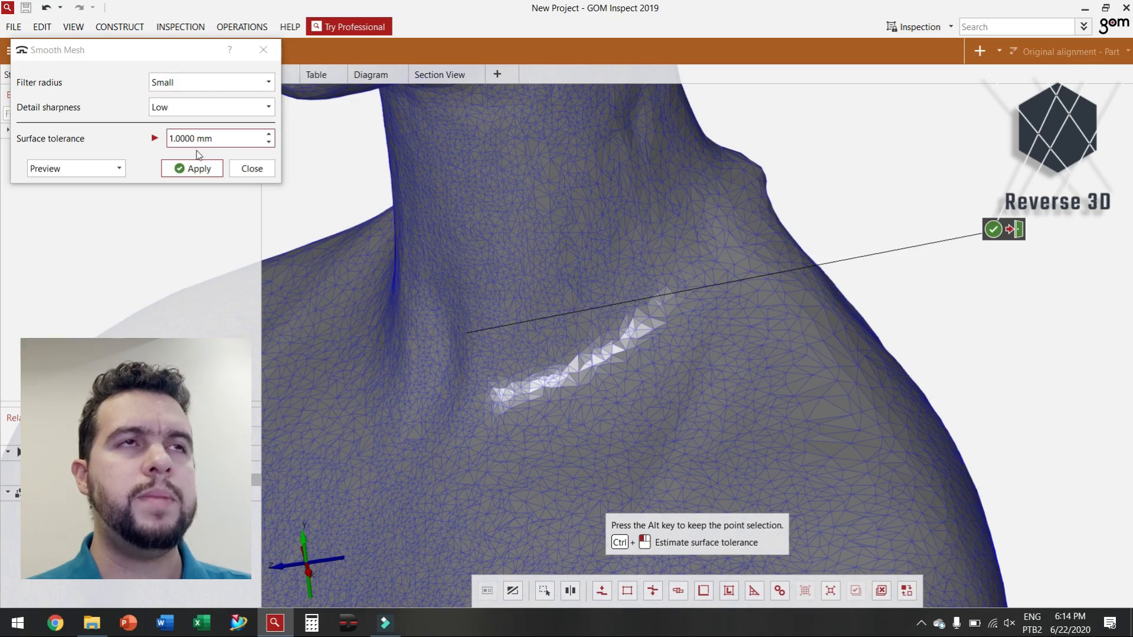
# Step: Preview the smoothing with a Large filter radius and set the radius to Very large
pyautogui.click(174, 86)
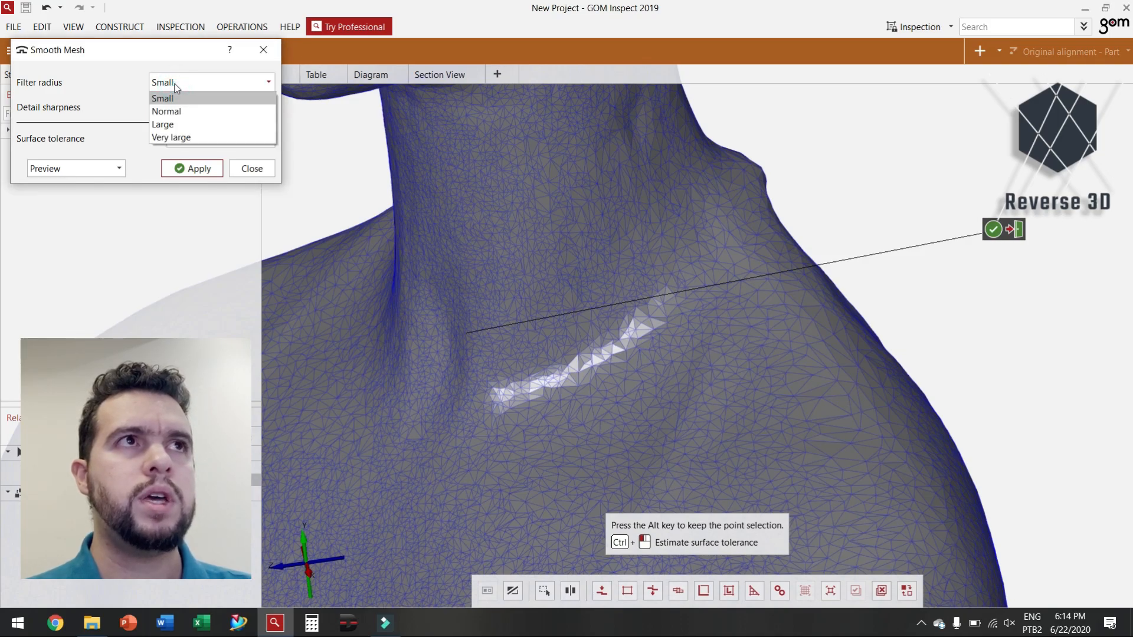
pyautogui.click(177, 124)
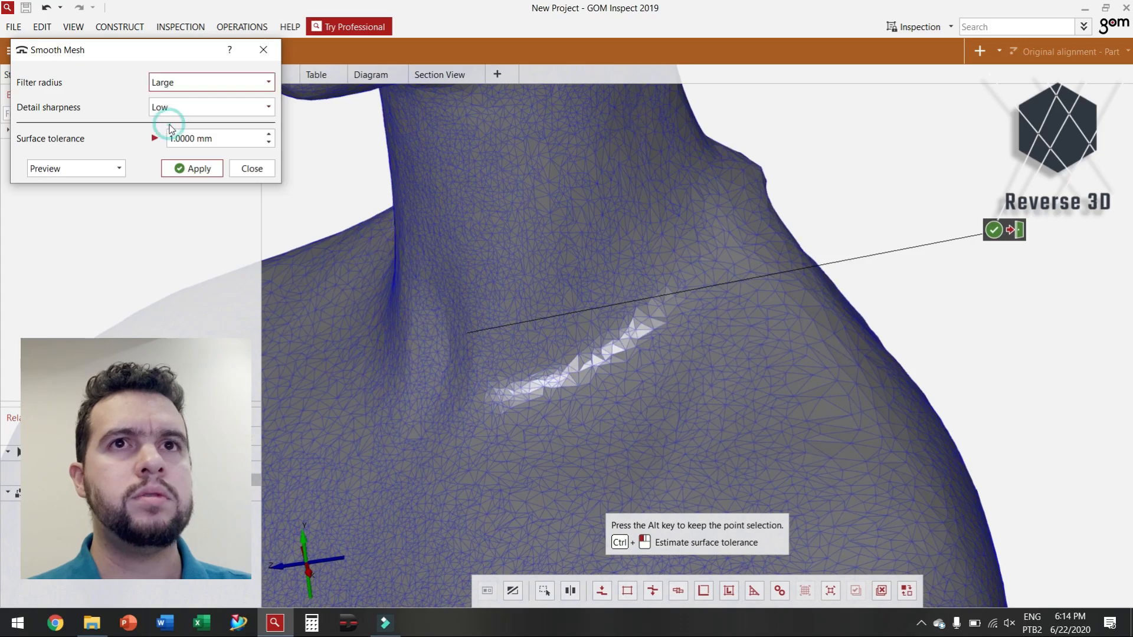
pyautogui.click(220, 82)
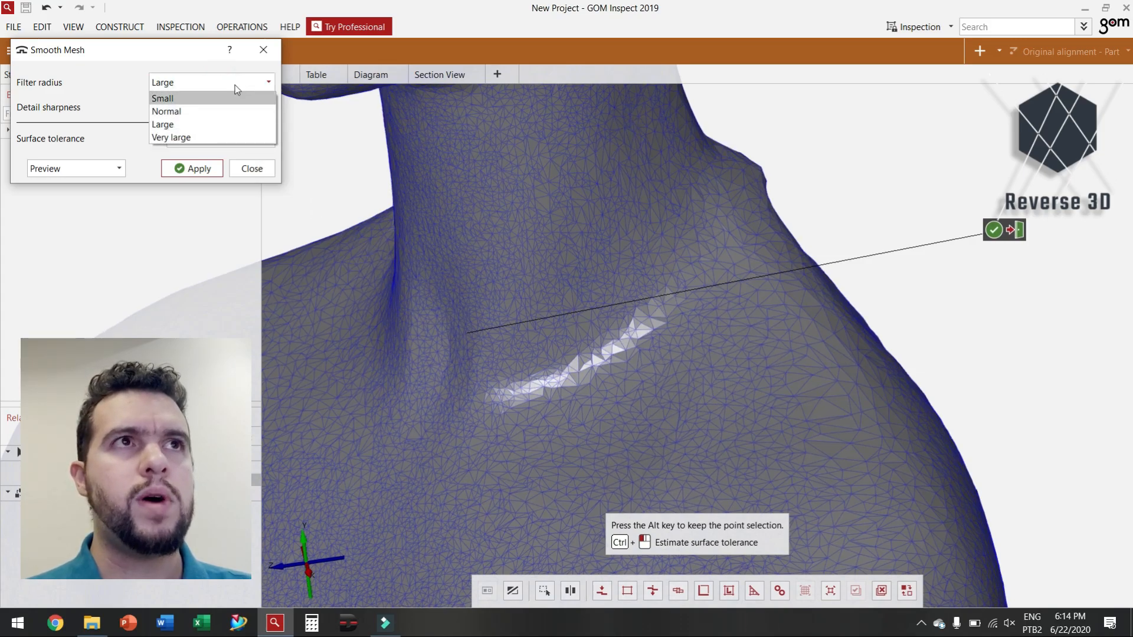
pyautogui.click(204, 137)
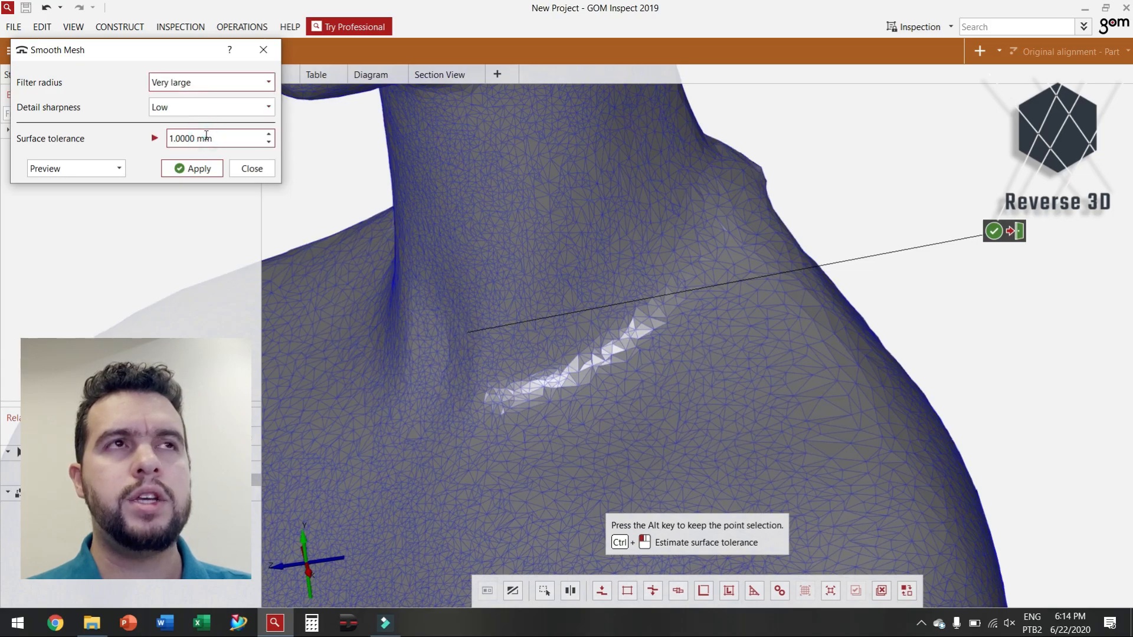
# Step: Preview the smoothing with High detail sharpness, set the sharpness to Very low and check the collarbone area
pyautogui.click(197, 107)
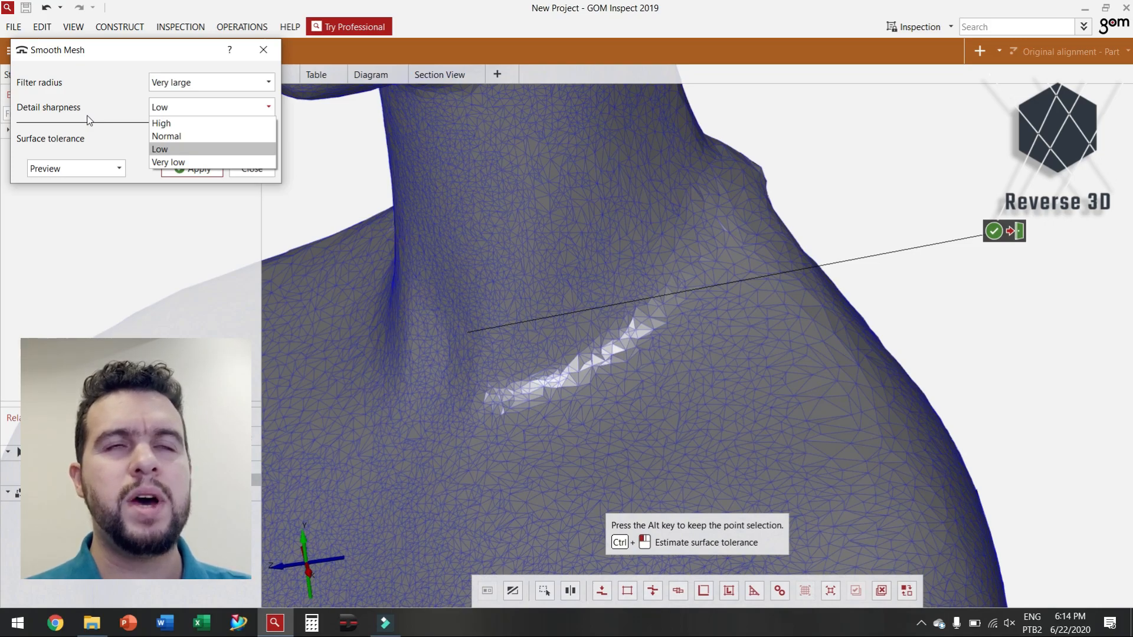
pyautogui.click(162, 123)
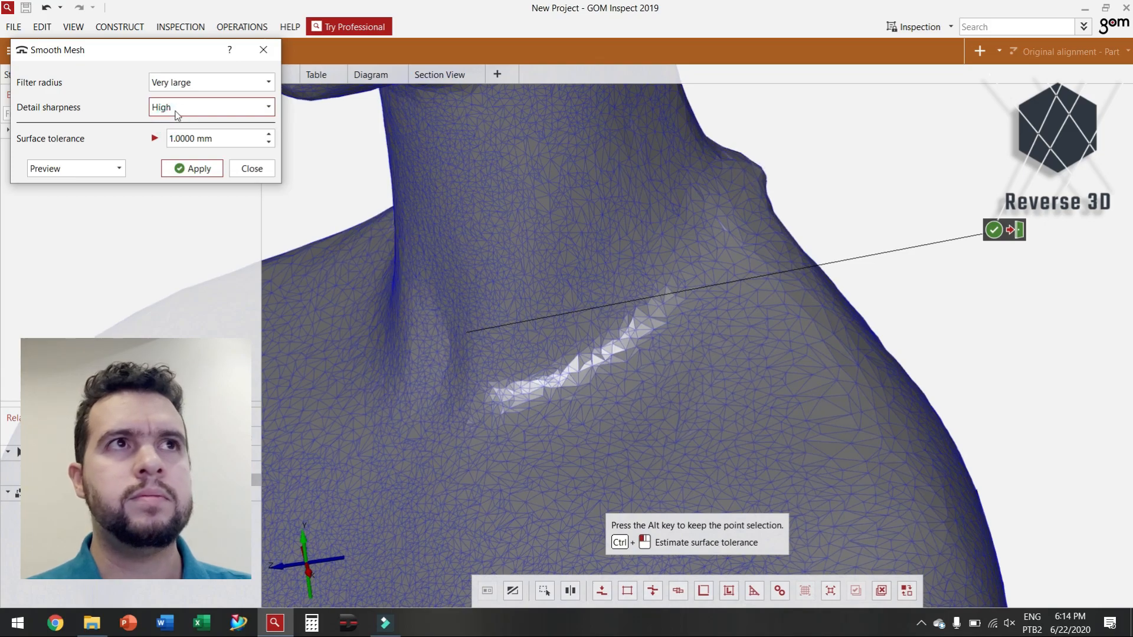
pyautogui.click(178, 108)
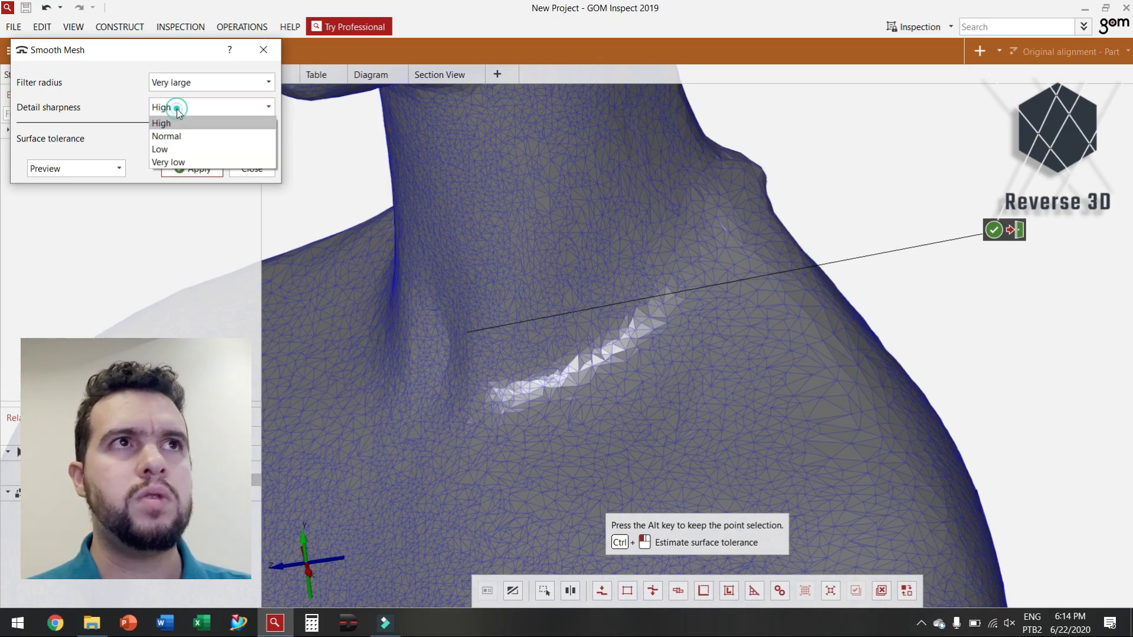
pyautogui.click(174, 162)
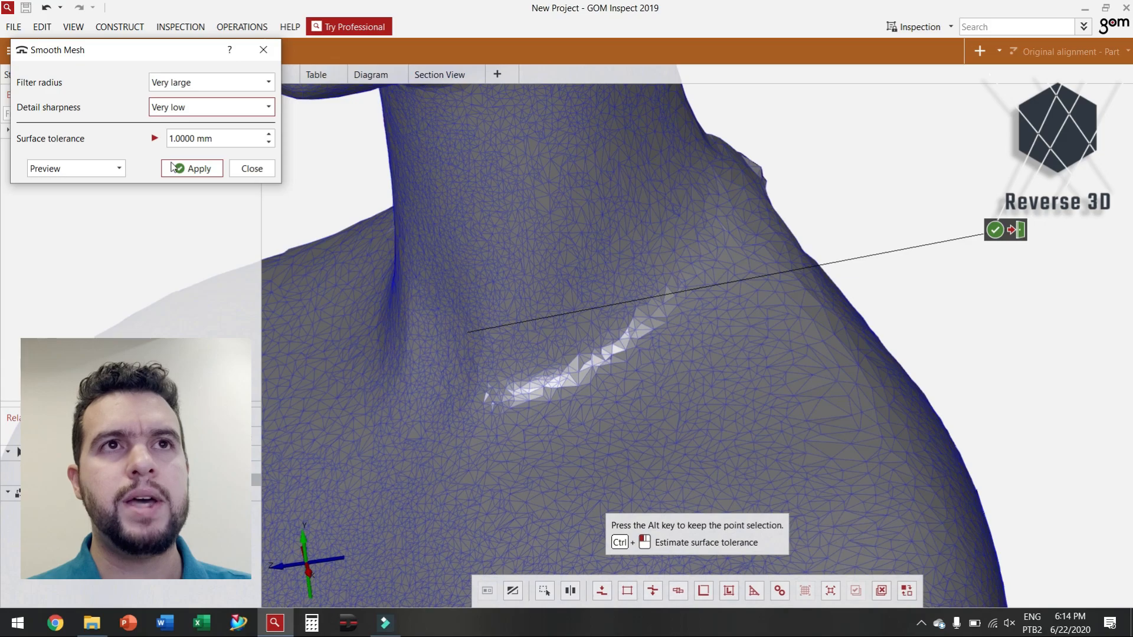
pyautogui.moveTo(512, 224)
pyautogui.mouseDown()
pyautogui.moveTo(586, 233)
pyautogui.moveTo(594, 215)
pyautogui.moveTo(577, 189)
pyautogui.moveTo(531, 207)
pyautogui.moveTo(506, 241)
pyautogui.moveTo(531, 238)
pyautogui.moveTo(534, 222)
pyautogui.moveTo(516, 238)
pyautogui.mouseUp()
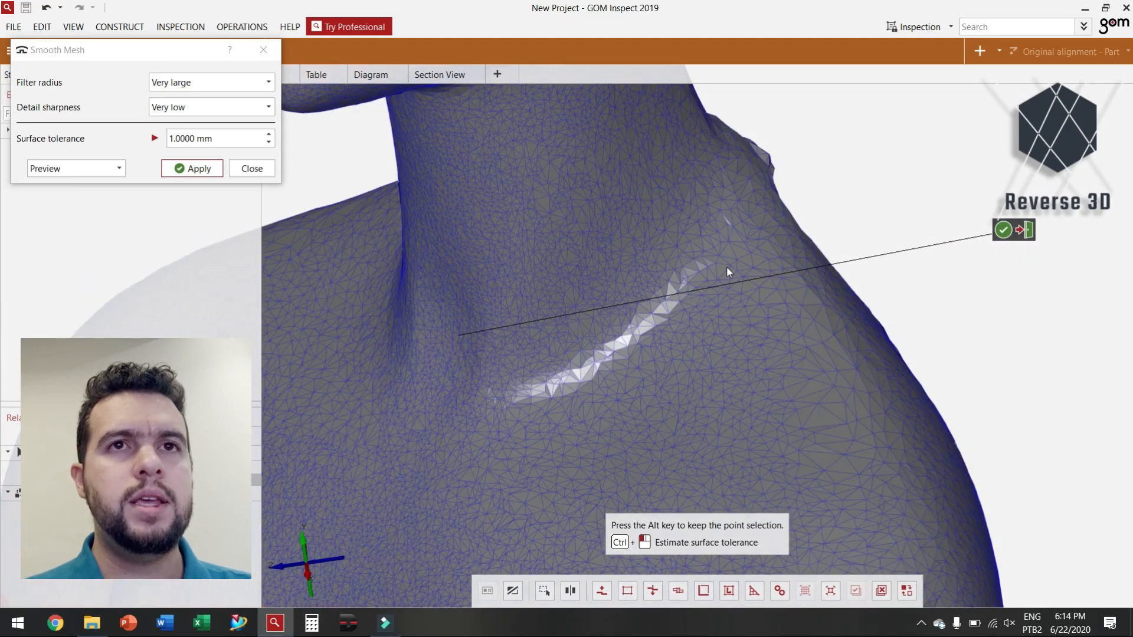
# Step: Set the smoothing's surface tolerance to 5 mm and apply it to the entire statue mesh
pyautogui.click(205, 140)
pyautogui.scroll(-8, 205, 140)
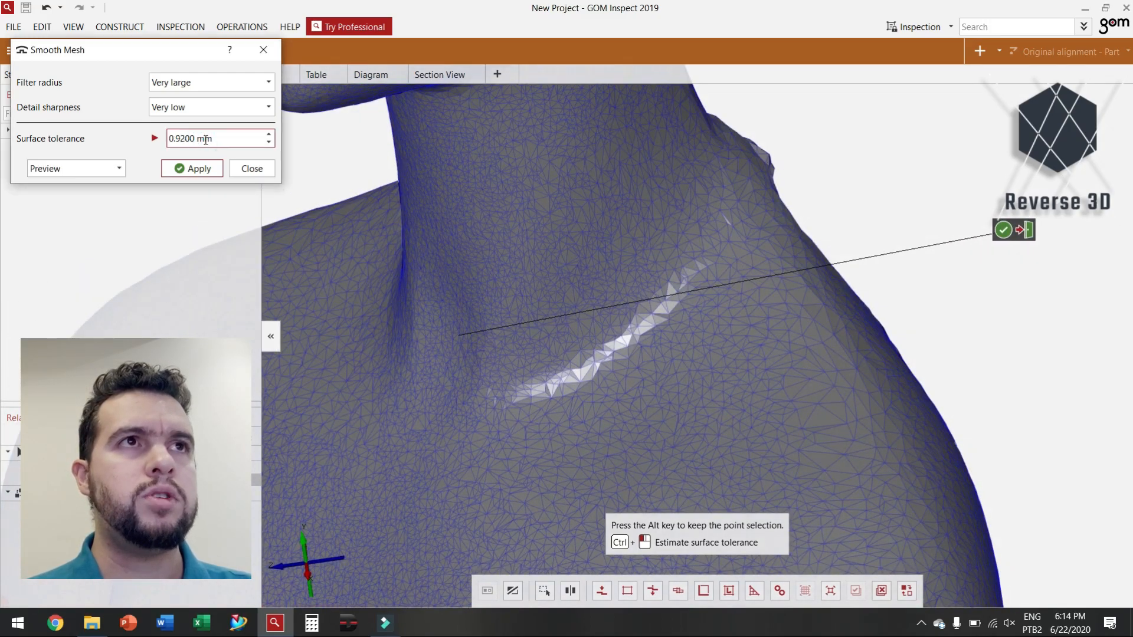
pyautogui.scroll(-4, 205, 140)
pyautogui.tripleClick(219, 139)
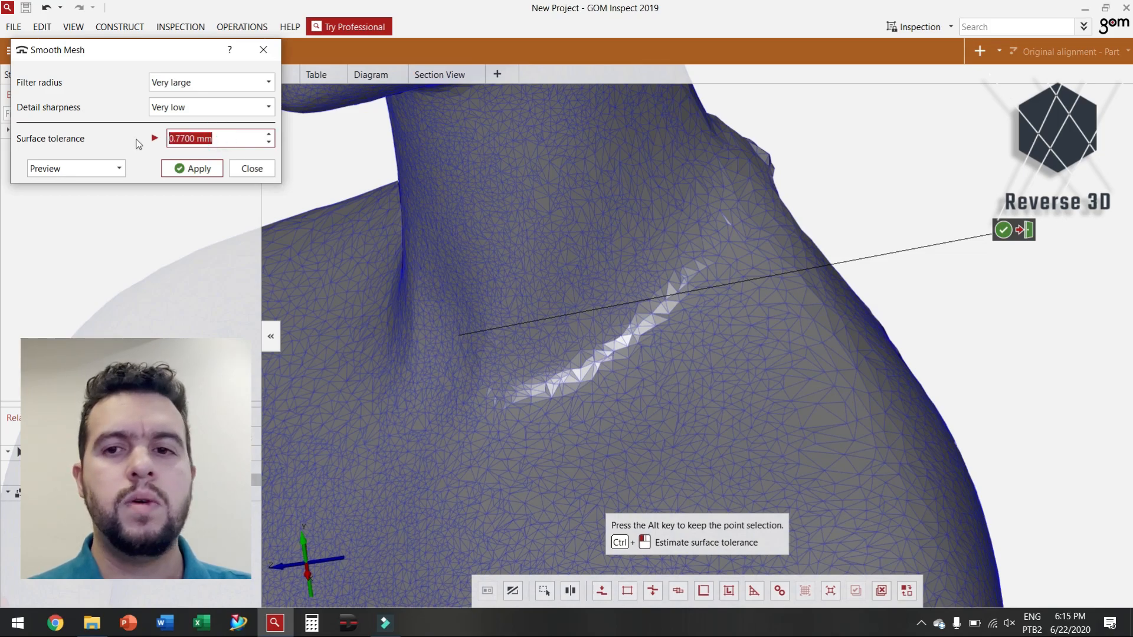
pyautogui.write('5')
pyautogui.press('Return')
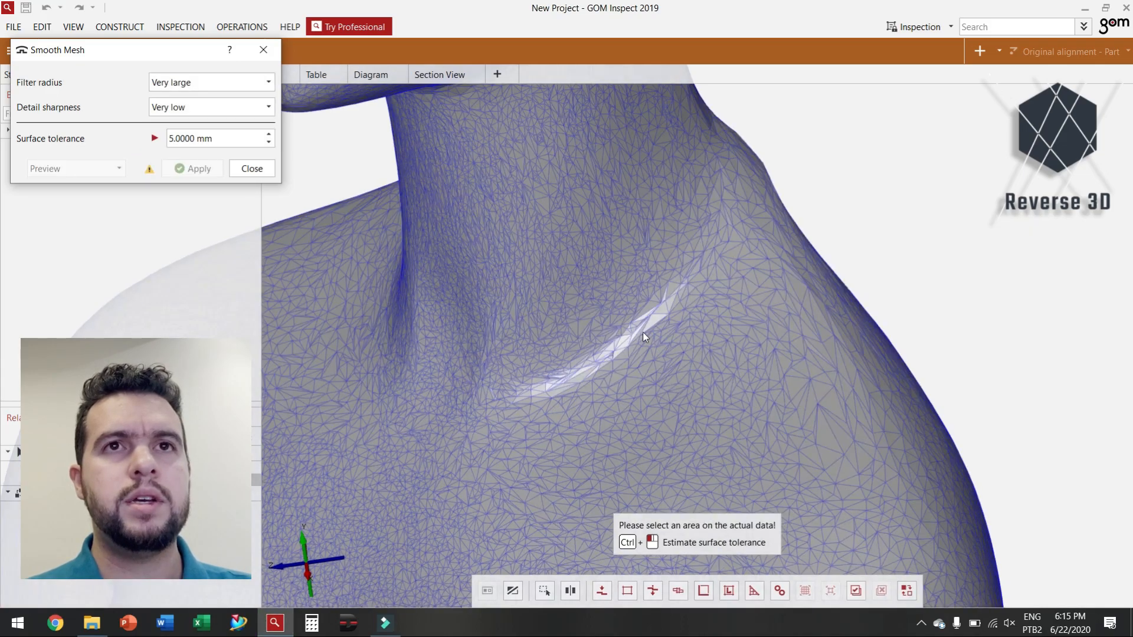
# Step: Examine the smoothed mesh on the neck, chest, head and whole figure, closing the Smooth Mesh dialog
pyautogui.moveTo(616, 320)
pyautogui.mouseDown()
pyautogui.moveTo(638, 335)
pyautogui.moveTo(624, 297)
pyautogui.moveTo(692, 309)
pyautogui.moveTo(636, 314)
pyautogui.mouseUp()
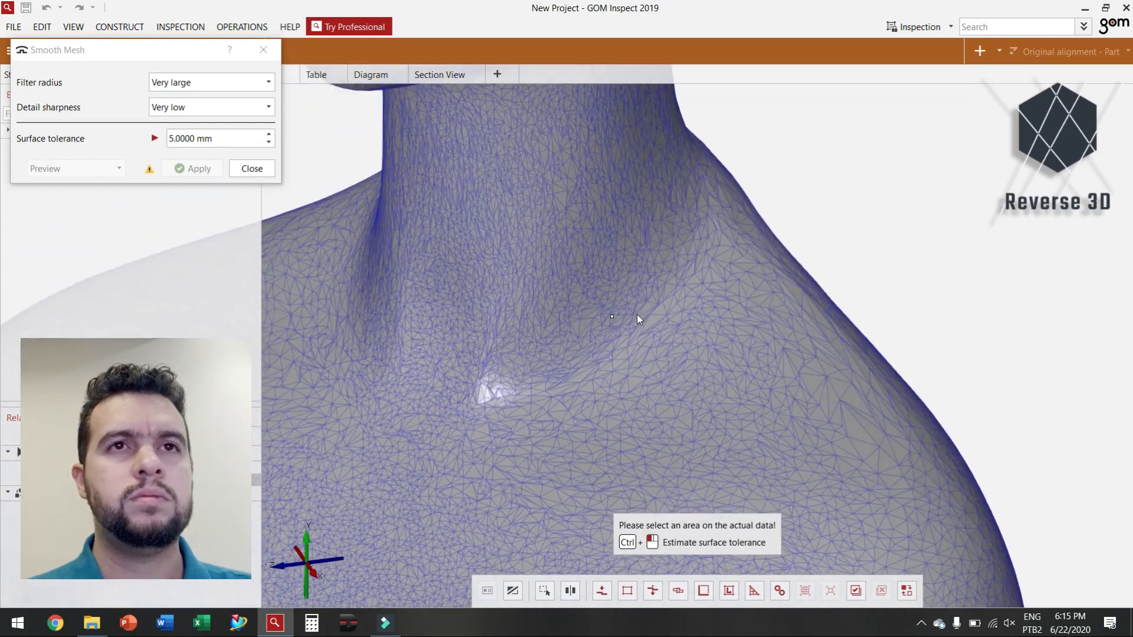
pyautogui.scroll(-5, 635, 312)
pyautogui.moveTo(598, 371)
pyautogui.mouseDown()
pyautogui.moveTo(619, 347)
pyautogui.moveTo(623, 369)
pyautogui.moveTo(614, 367)
pyautogui.moveTo(637, 389)
pyautogui.moveTo(629, 375)
pyautogui.mouseUp()
pyautogui.scroll(8, 618, 367)
pyautogui.scroll(-10, 627, 370)
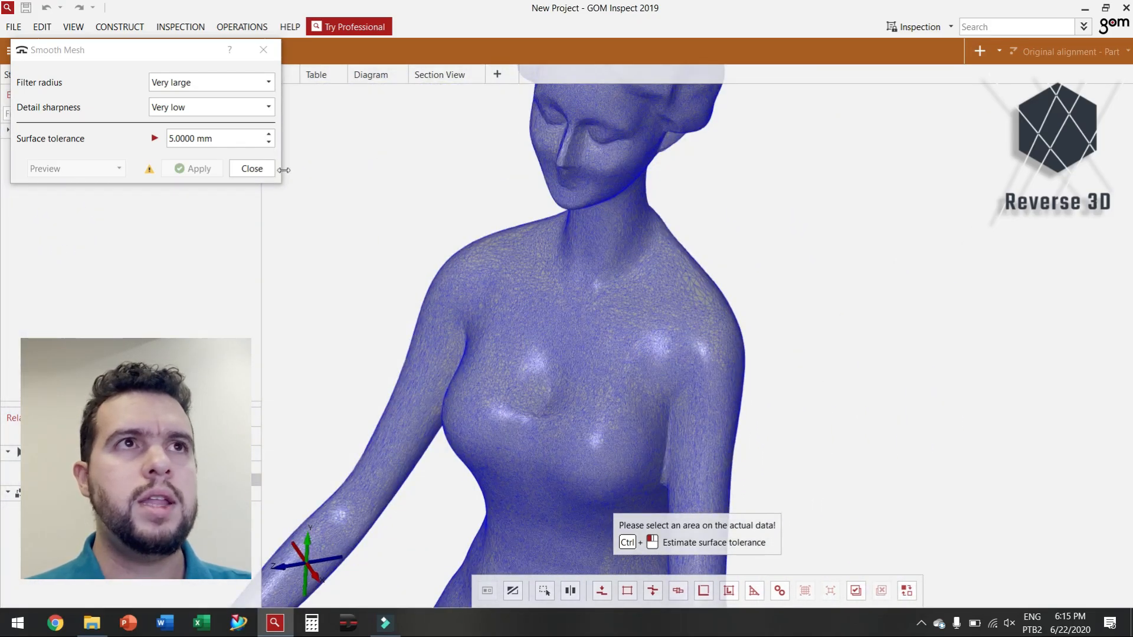
pyautogui.click(252, 169)
pyautogui.scroll(-5, 574, 295)
pyautogui.moveTo(575, 301)
pyautogui.mouseDown()
pyautogui.moveTo(590, 345)
pyautogui.moveTo(617, 344)
pyautogui.moveTo(619, 329)
pyautogui.moveTo(597, 336)
pyautogui.mouseUp()
pyautogui.scroll(8, 579, 164)
pyautogui.moveTo(579, 165)
pyautogui.mouseDown()
pyautogui.moveTo(610, 283)
pyautogui.moveTo(594, 284)
pyautogui.moveTo(596, 248)
pyautogui.moveTo(604, 254)
pyautogui.mouseUp()
pyautogui.scroll(-6, 604, 368)
pyautogui.moveTo(664, 382)
pyautogui.mouseDown()
pyautogui.moveTo(669, 396)
pyautogui.moveTo(667, 355)
pyautogui.moveTo(684, 356)
pyautogui.moveTo(663, 382)
pyautogui.moveTo(663, 338)
pyautogui.mouseUp()
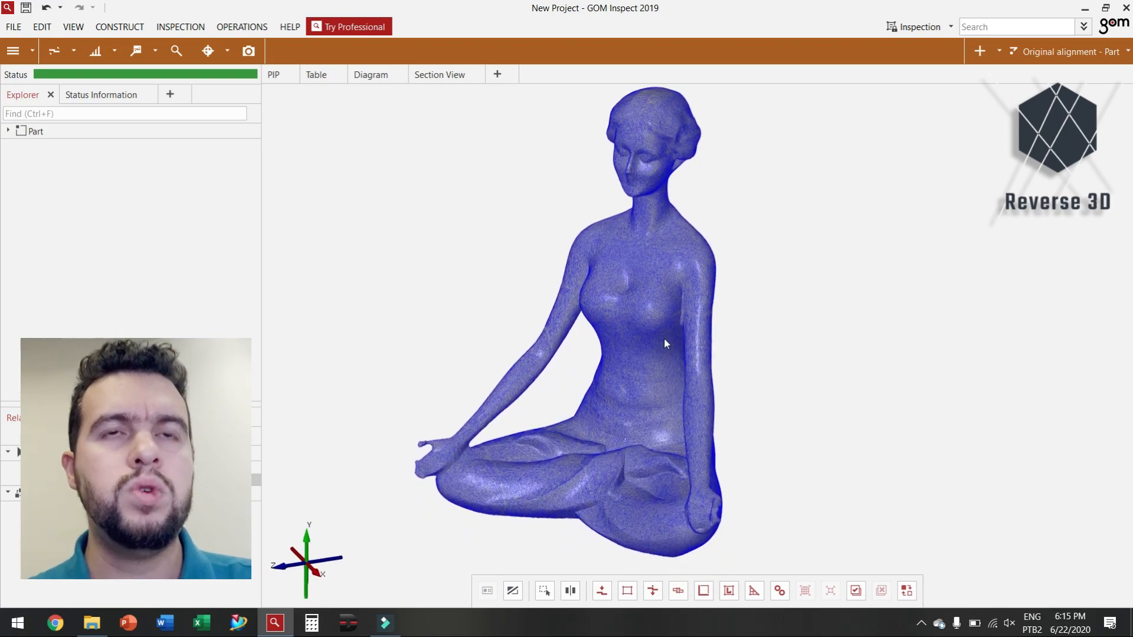
# Step: Turn off the mesh structure display so that the statue shows only its shaded surface
pyautogui.click(1124, 340)
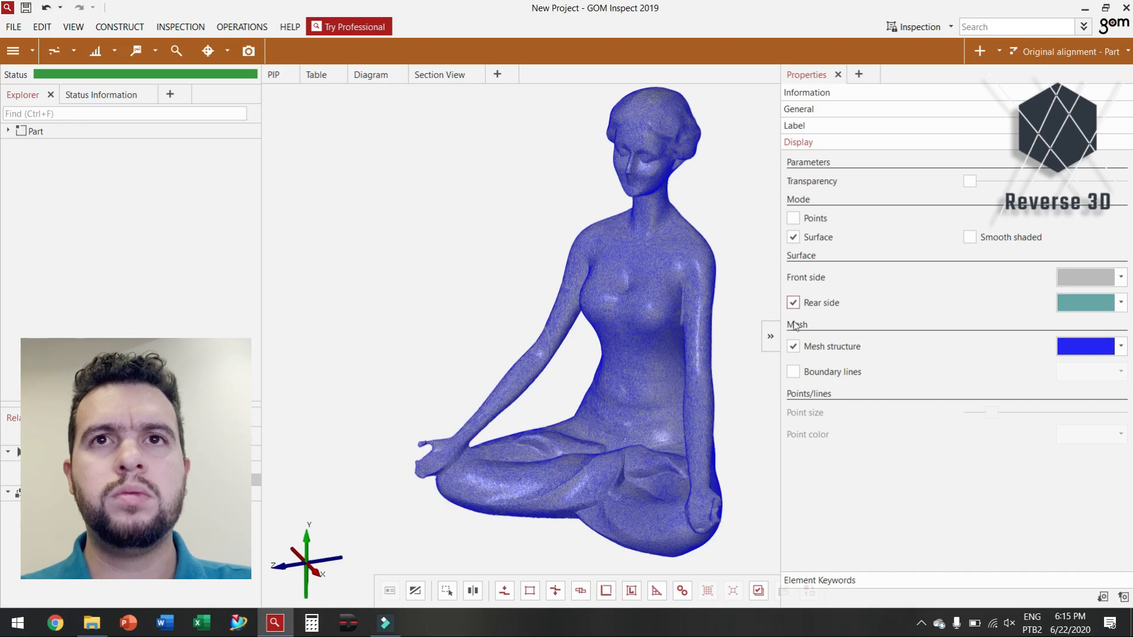
pyautogui.click(793, 346)
pyautogui.moveTo(668, 361)
pyautogui.mouseDown()
pyautogui.moveTo(702, 387)
pyautogui.moveTo(670, 375)
pyautogui.mouseUp()
pyautogui.click(771, 340)
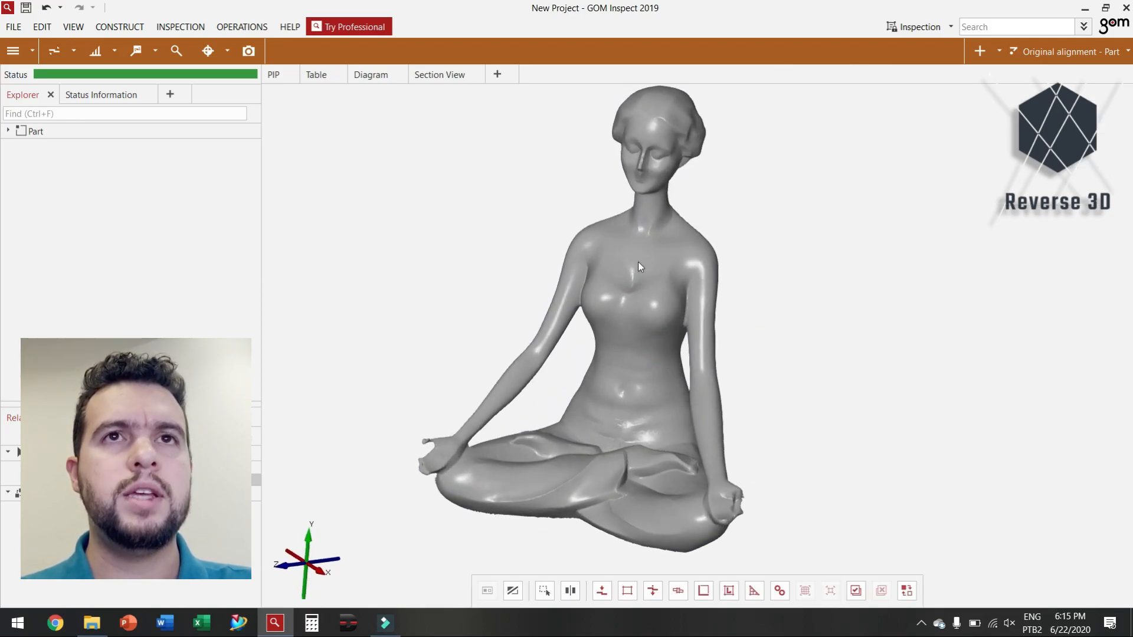
# Step: Examine the smoothed statue's shaded surface from several sides, including the torso, legs and whole figure
pyautogui.scroll(3, 638, 263)
pyautogui.moveTo(660, 291); pyautogui.dragTo(635, 260)
pyautogui.moveTo(616, 463); pyautogui.dragTo(599, 356, button='right')
pyautogui.moveTo(597, 358); pyautogui.dragTo(567, 339)
pyautogui.moveTo(567, 339); pyautogui.dragTo(686, 345, button='right')
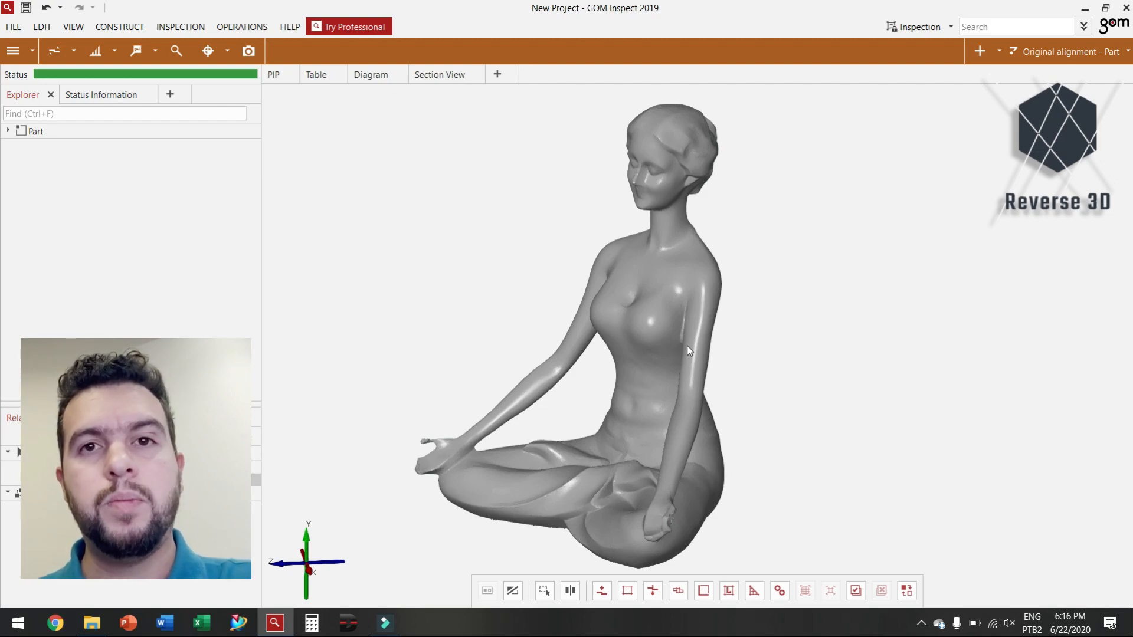
pyautogui.moveTo(687, 345); pyautogui.dragTo(739, 418)
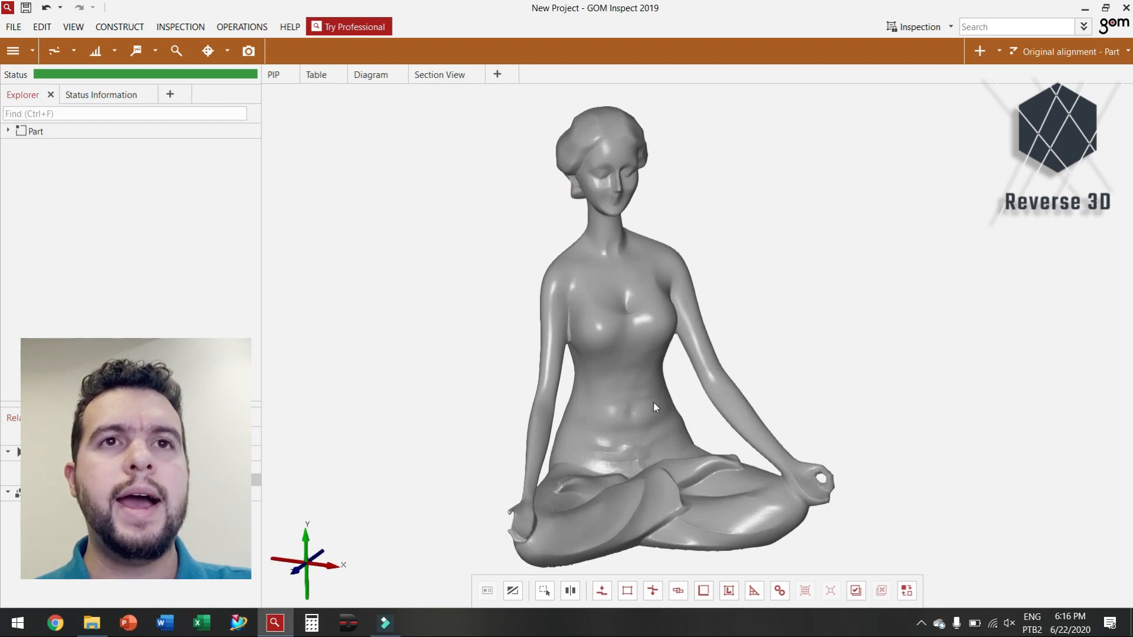
pyautogui.moveTo(633, 438); pyautogui.dragTo(618, 427, button='middle')
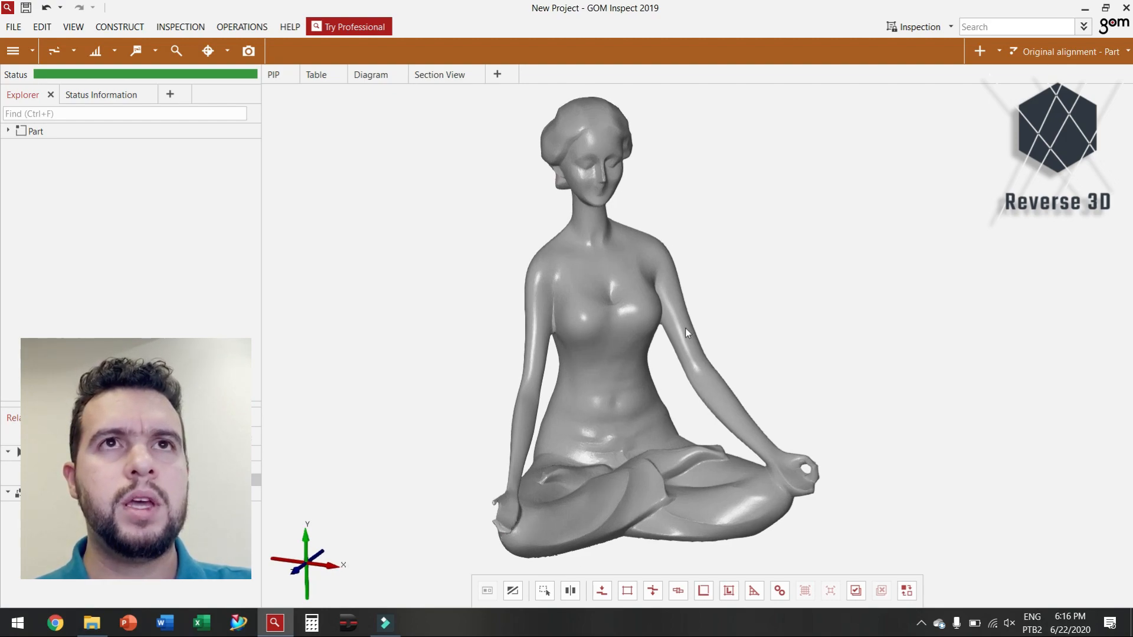
pyautogui.moveTo(623, 386)
pyautogui.mouseDown()
pyautogui.moveTo(513, 394)
pyautogui.moveTo(596, 456)
pyautogui.moveTo(621, 388)
pyautogui.mouseUp()
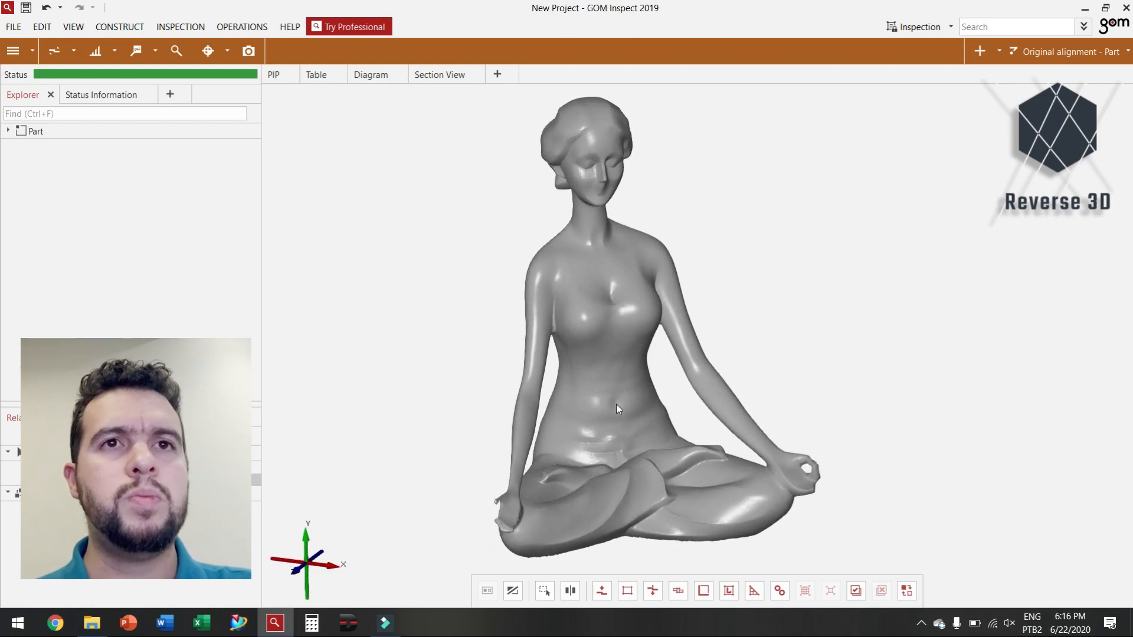
pyautogui.click(616, 459)
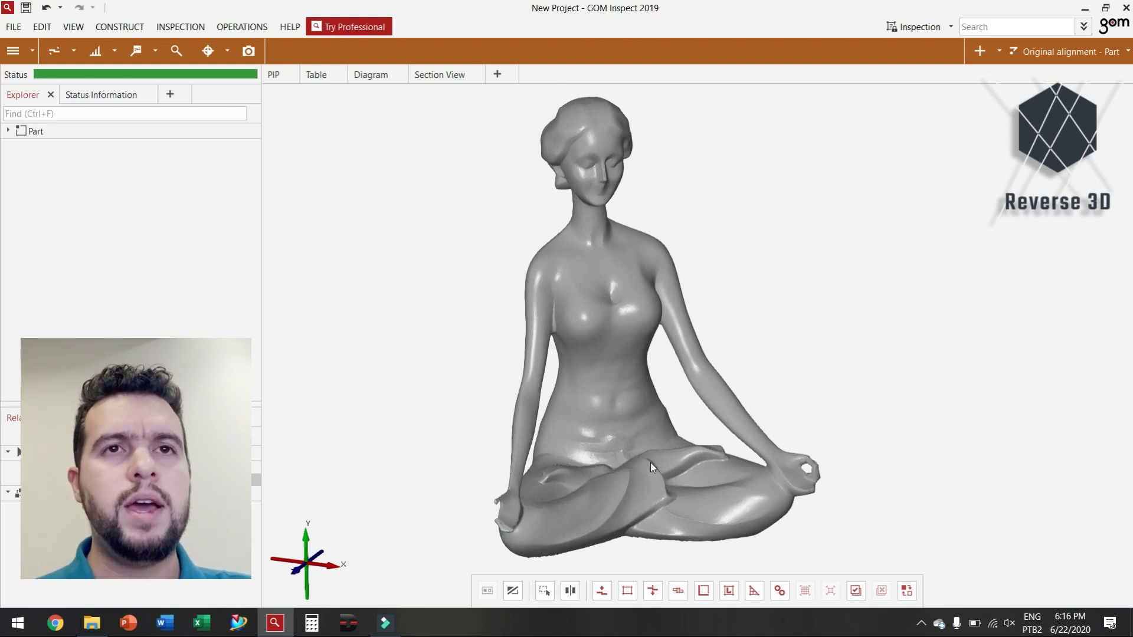
pyautogui.moveTo(651, 463); pyautogui.dragTo(618, 446)
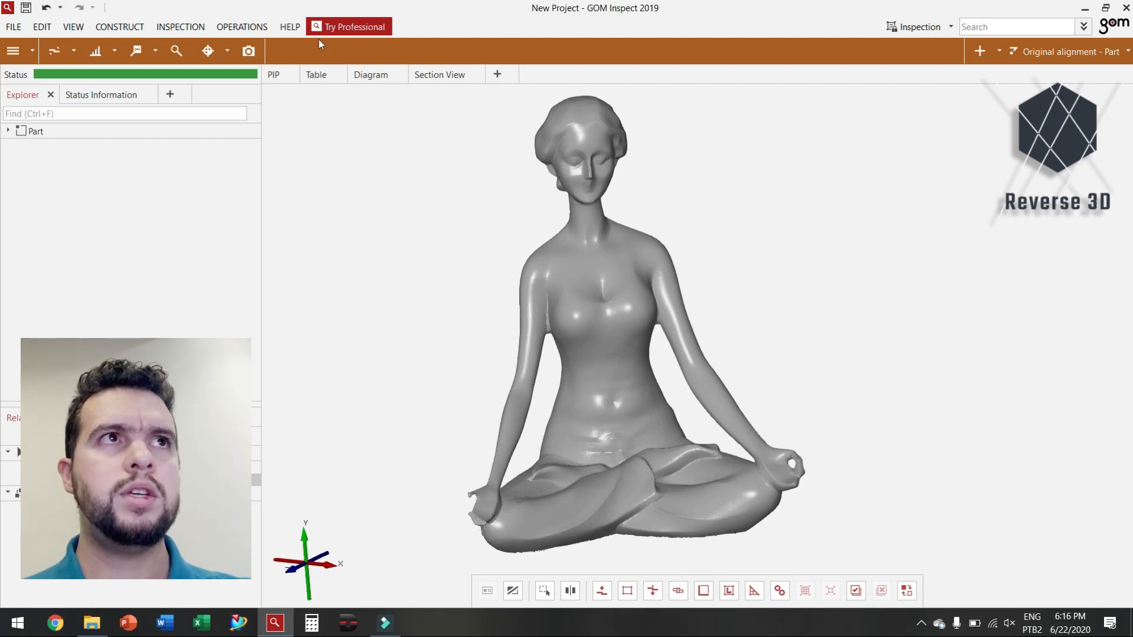
# Step: Select a four-cornered patch on the statue's abdomen with Select/Deselect Through Surface and check it on the model
pyautogui.click(42, 27)
pyautogui.moveTo(158, 262)
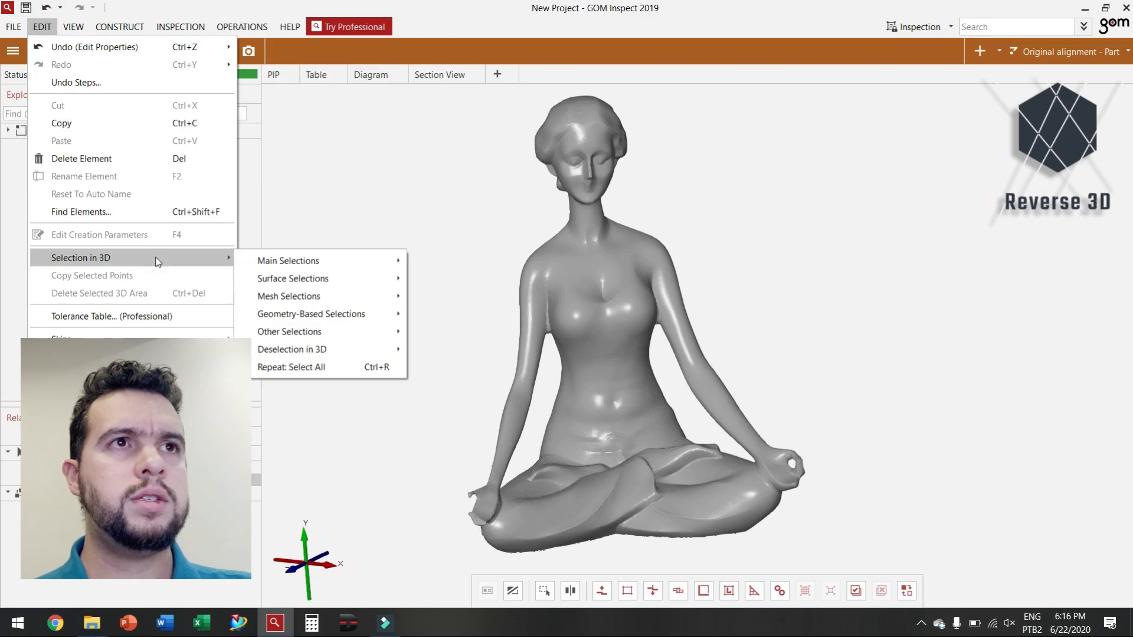
pyautogui.moveTo(287, 264)
pyautogui.moveTo(334, 284)
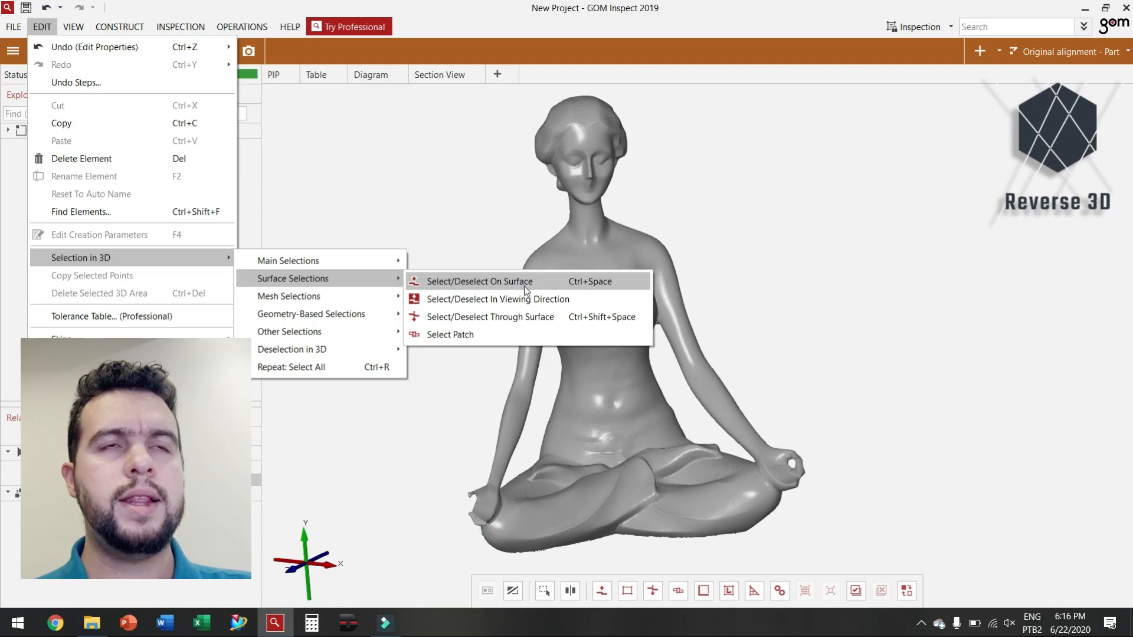
pyautogui.click(475, 321)
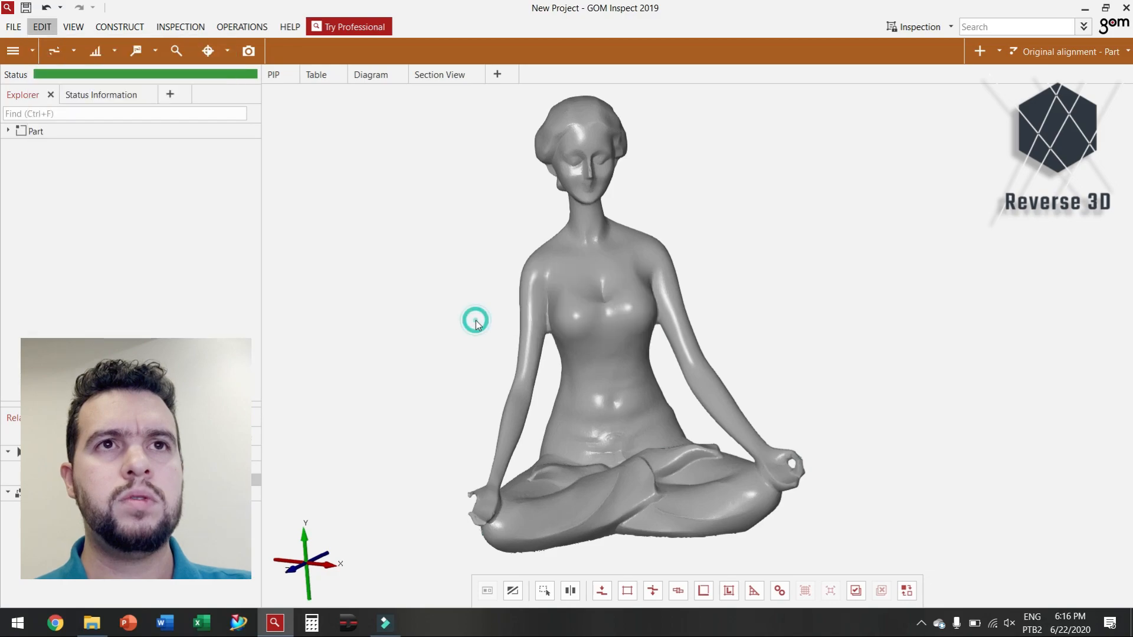
pyautogui.click(589, 371)
pyautogui.click(588, 406)
pyautogui.click(642, 403)
pyautogui.doubleClick(635, 367)
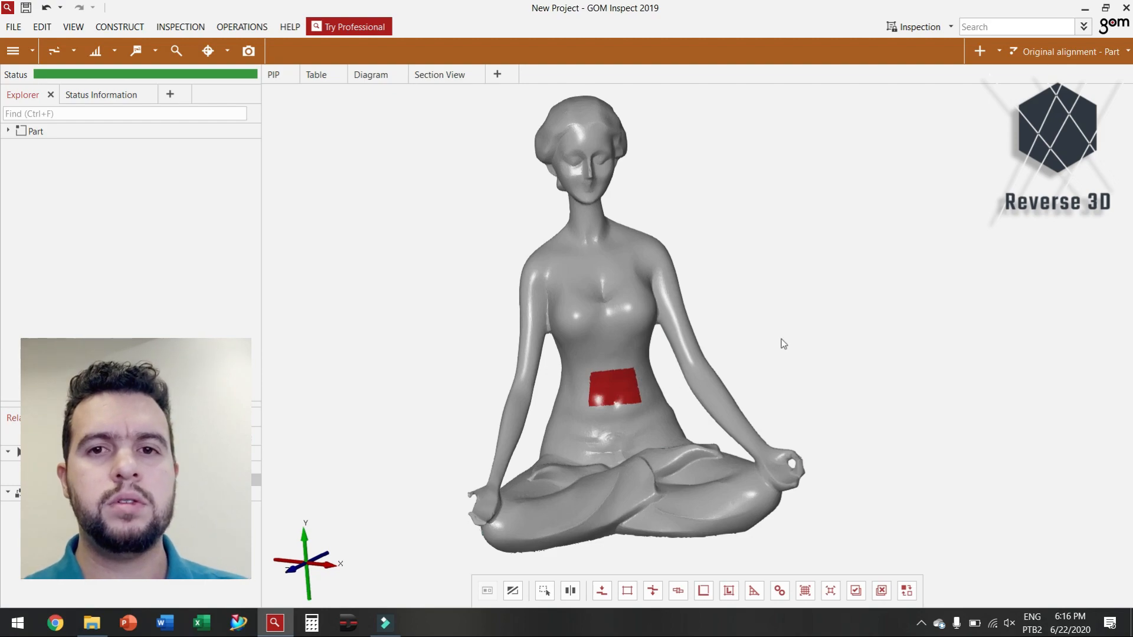
pyautogui.moveTo(616, 400)
pyautogui.mouseDown()
pyautogui.moveTo(570, 390)
pyautogui.moveTo(560, 419)
pyautogui.moveTo(392, 430)
pyautogui.moveTo(577, 472)
pyautogui.moveTo(635, 405)
pyautogui.mouseUp()
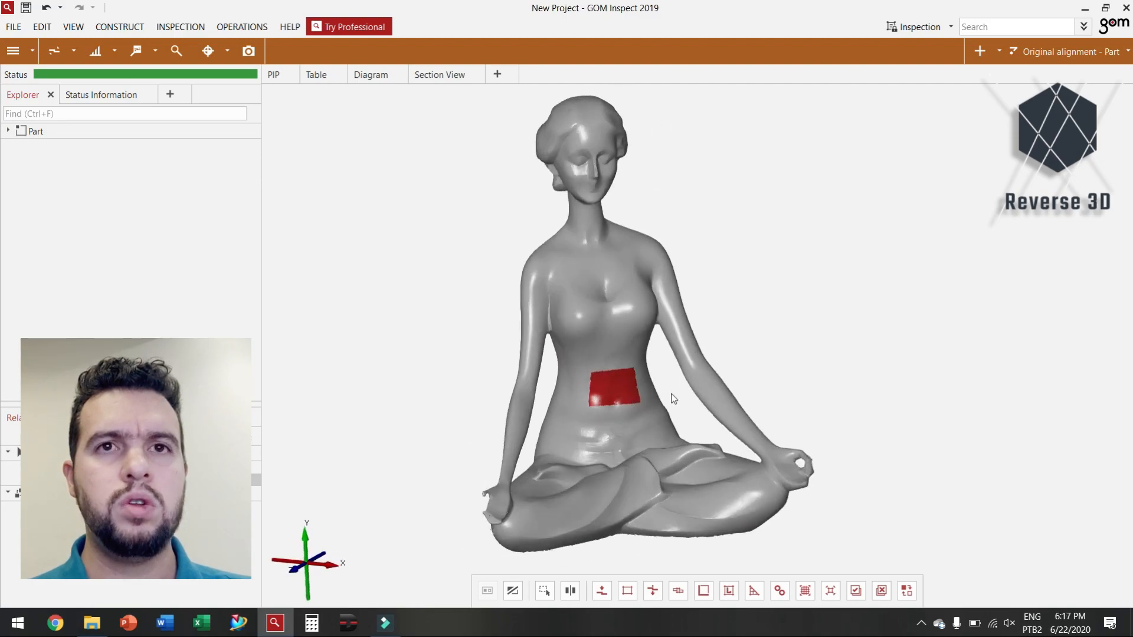
# Step: Delete the selected patch through the statue's torso and inspect the resulting openings
pyautogui.press('Delete')
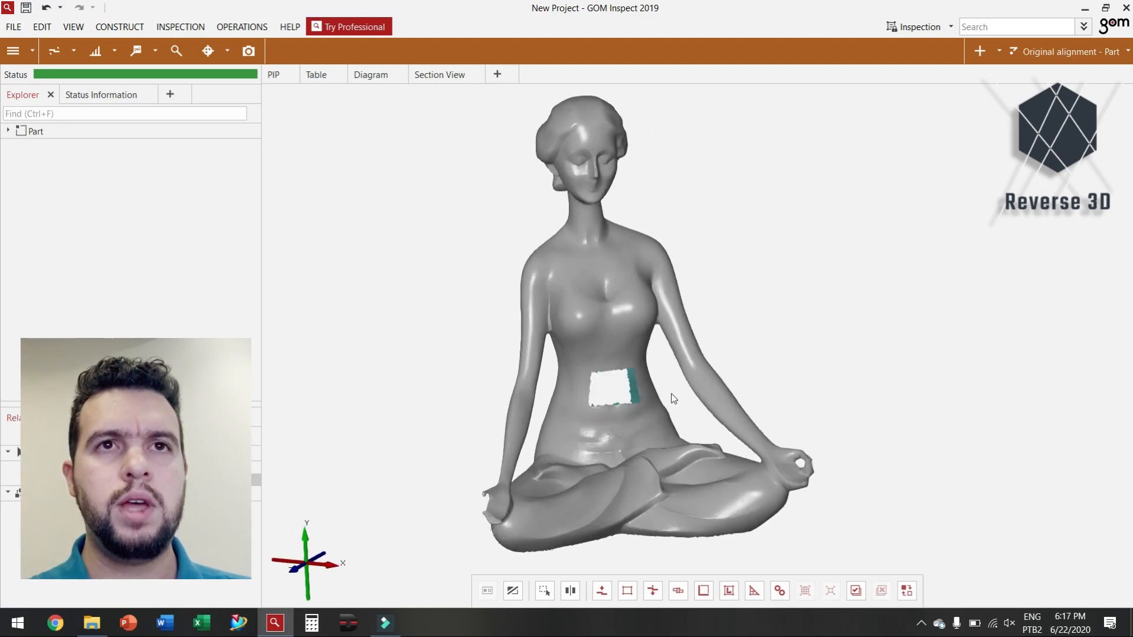
pyautogui.scroll(7, 615, 391)
pyautogui.moveTo(642, 444)
pyautogui.mouseDown()
pyautogui.moveTo(582, 457)
pyautogui.moveTo(645, 443)
pyautogui.moveTo(656, 430)
pyautogui.moveTo(645, 466)
pyautogui.mouseUp()
pyautogui.scroll(-5, 656, 424)
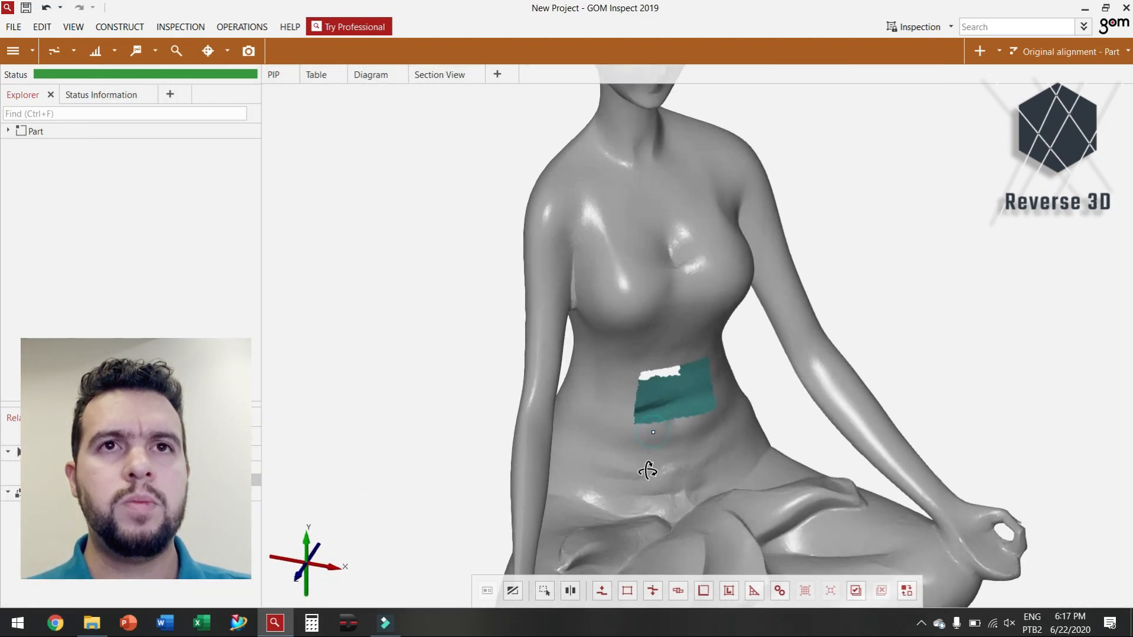
pyautogui.scroll(3, 668, 428)
pyautogui.moveTo(668, 429)
pyautogui.mouseDown()
pyautogui.moveTo(663, 488)
pyautogui.moveTo(670, 428)
pyautogui.mouseUp()
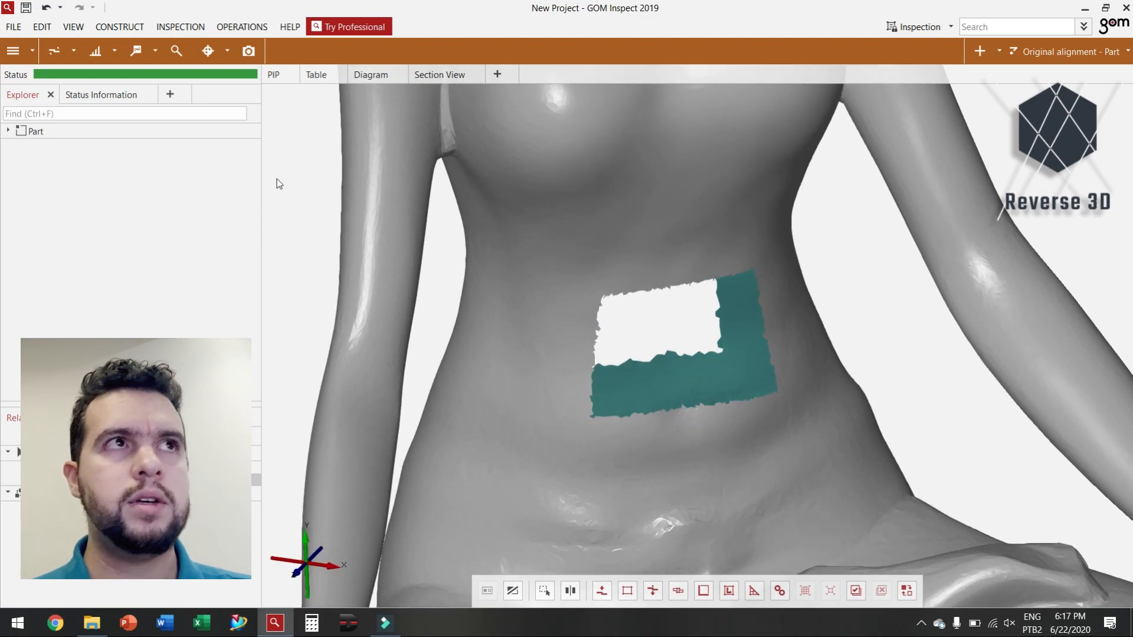
# Step: Start Close Holes Interactively in the Mesh Editing workspace and preview a Normal fill of the abdomen hole
pyautogui.click(12, 52)
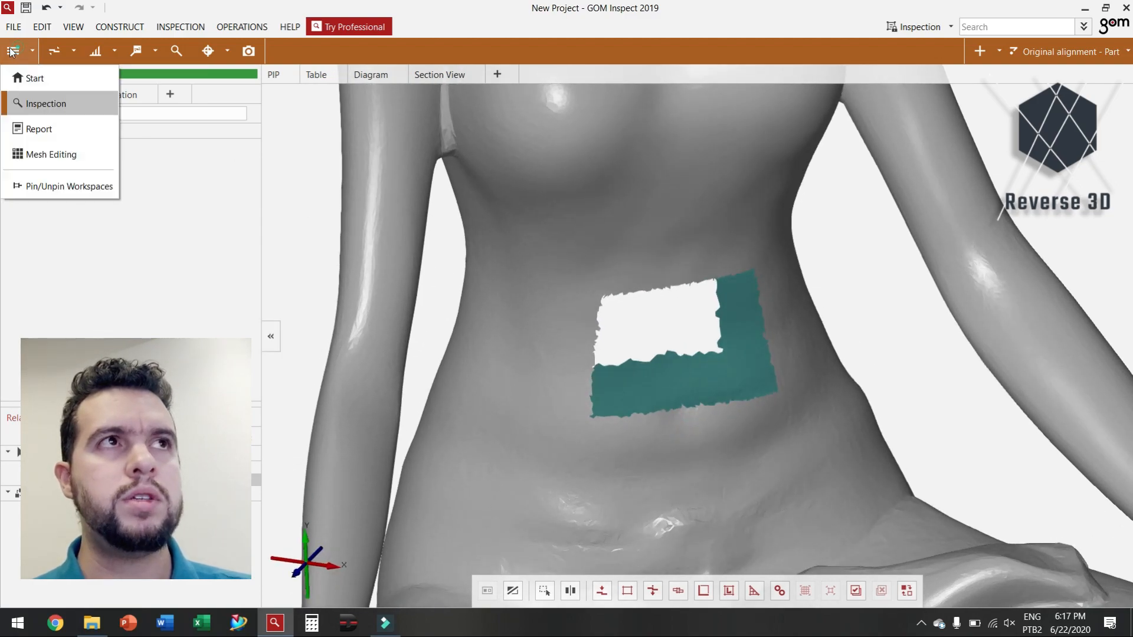
pyautogui.click(39, 153)
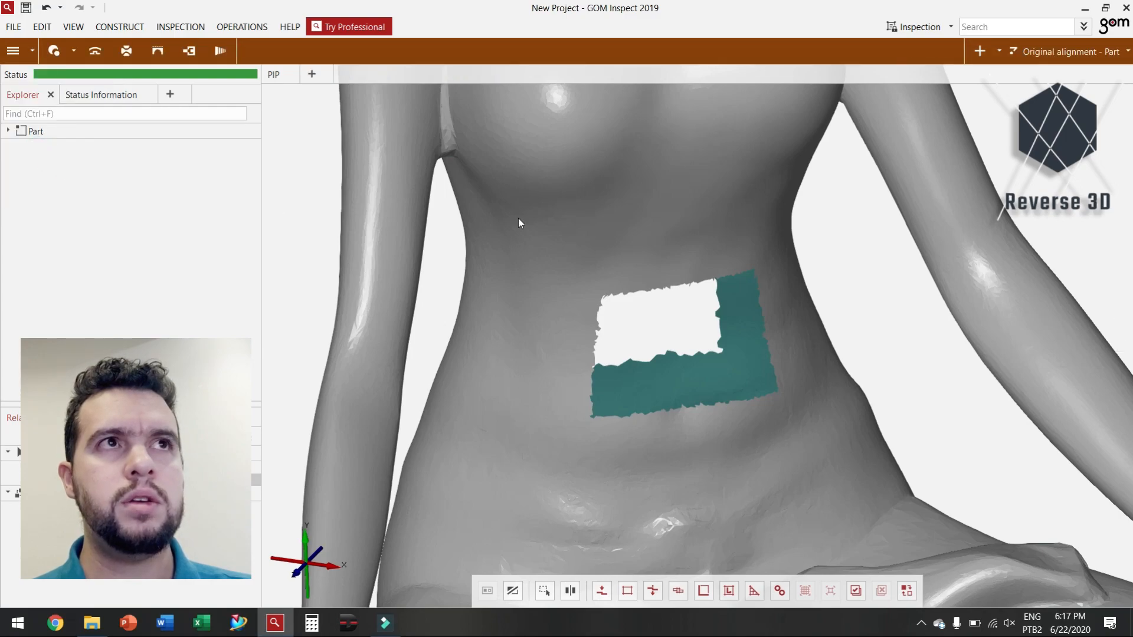
pyautogui.click(52, 55)
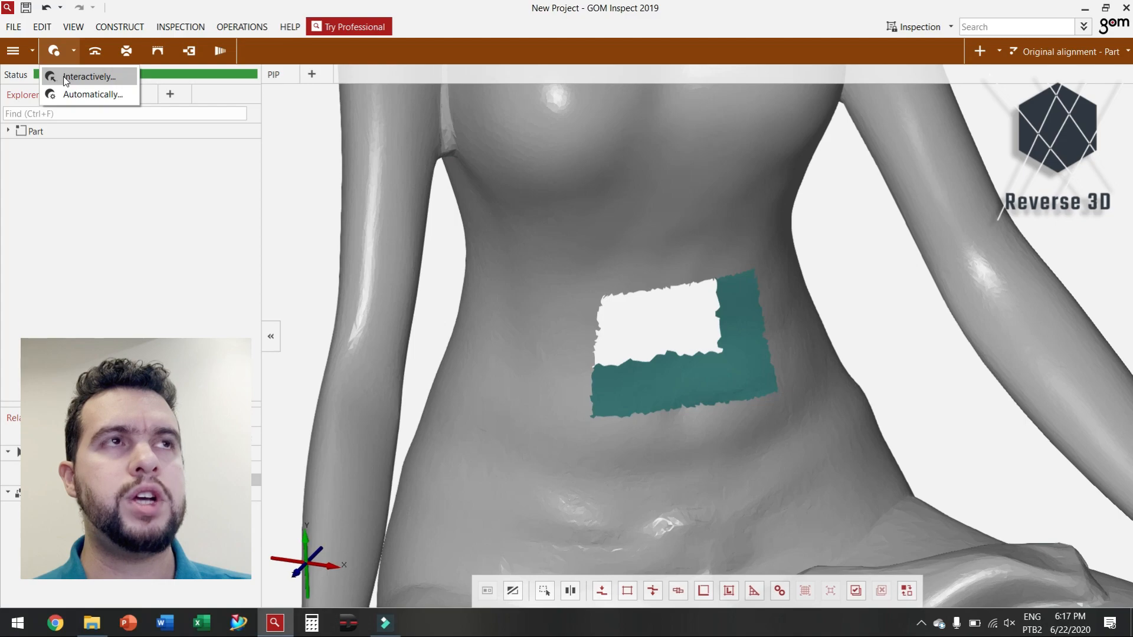
pyautogui.click(88, 77)
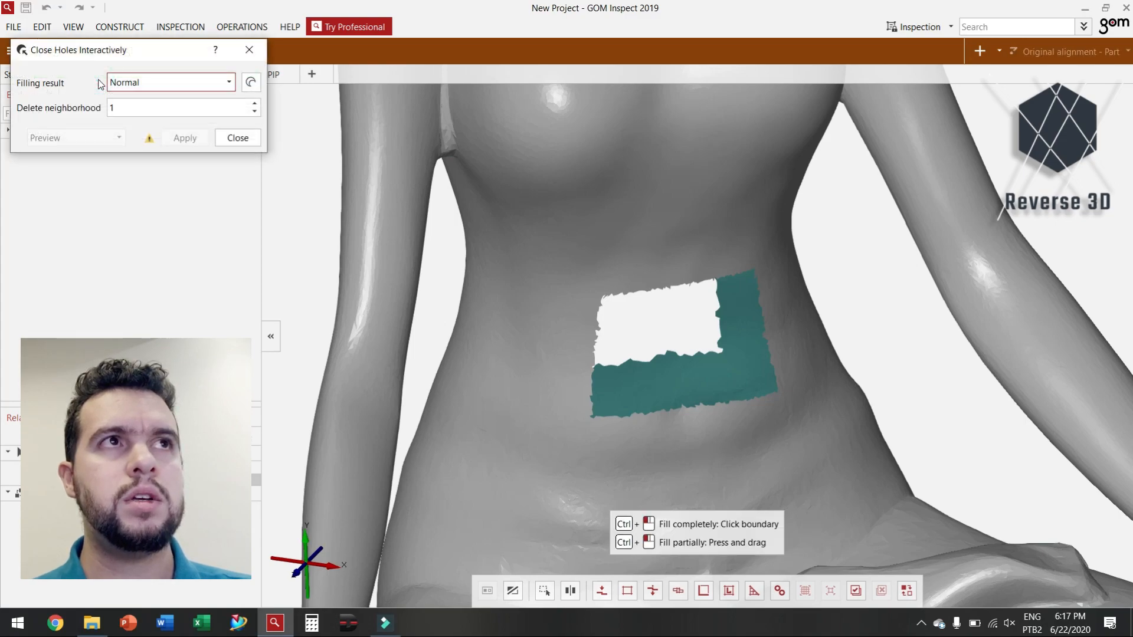
pyautogui.keyDown('ctrl'); pyautogui.click(626, 285); pyautogui.keyUp('ctrl')
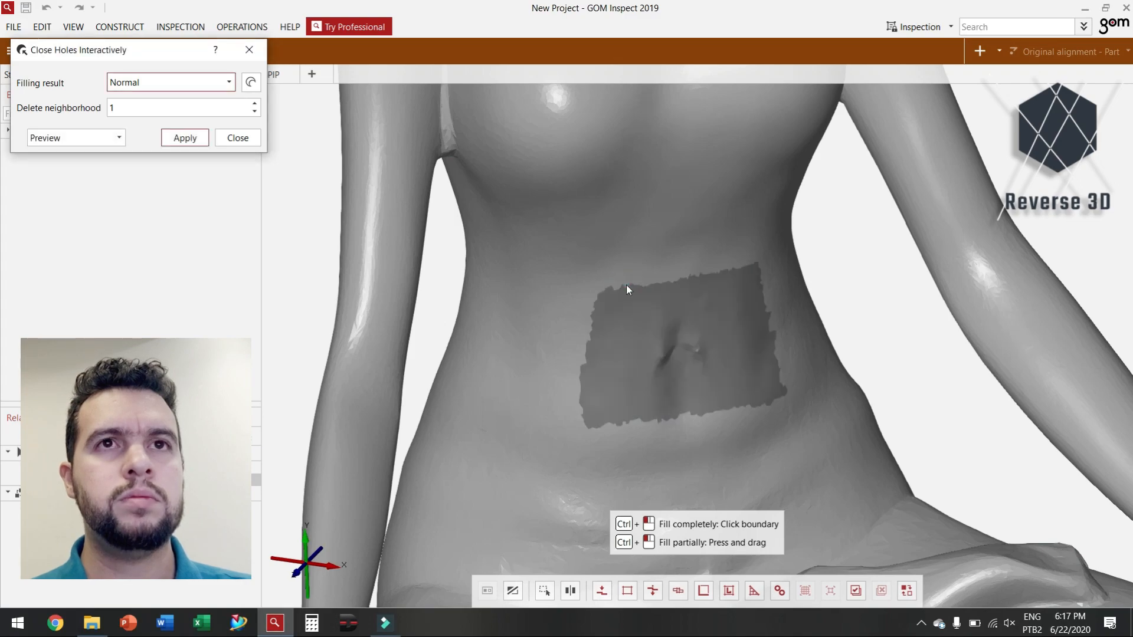
pyautogui.moveTo(626, 317); pyautogui.dragTo(600, 288)
pyautogui.scroll(2, 685, 323)
pyautogui.scroll(1, 685, 324)
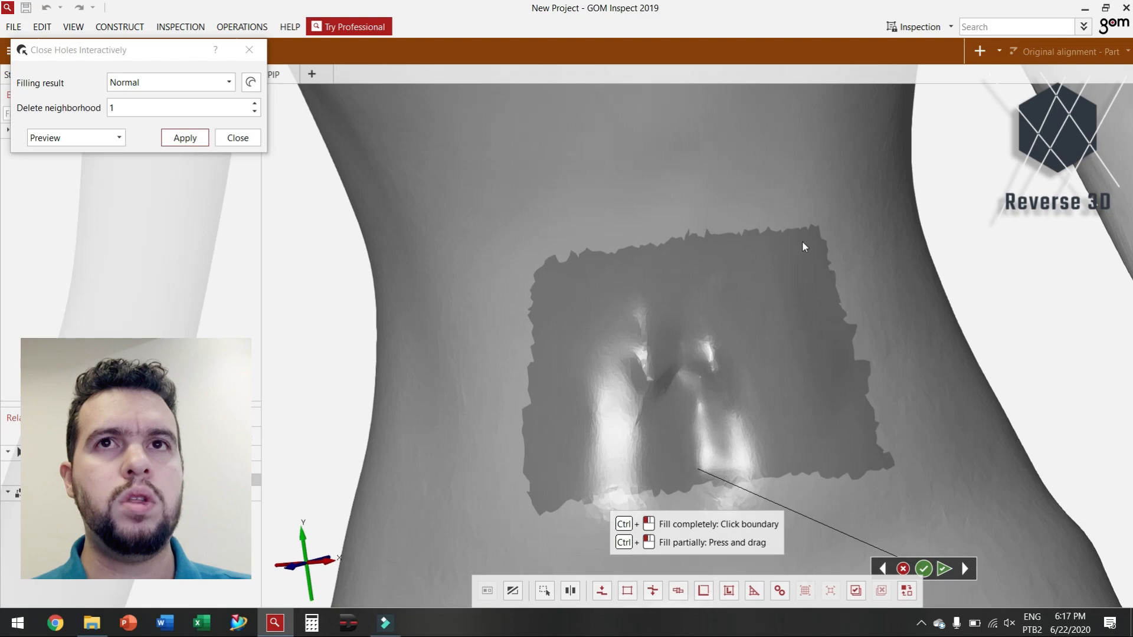
pyautogui.moveTo(579, 365)
pyautogui.mouseDown()
pyautogui.moveTo(584, 379)
pyautogui.moveTo(589, 357)
pyautogui.moveTo(583, 374)
pyautogui.mouseUp()
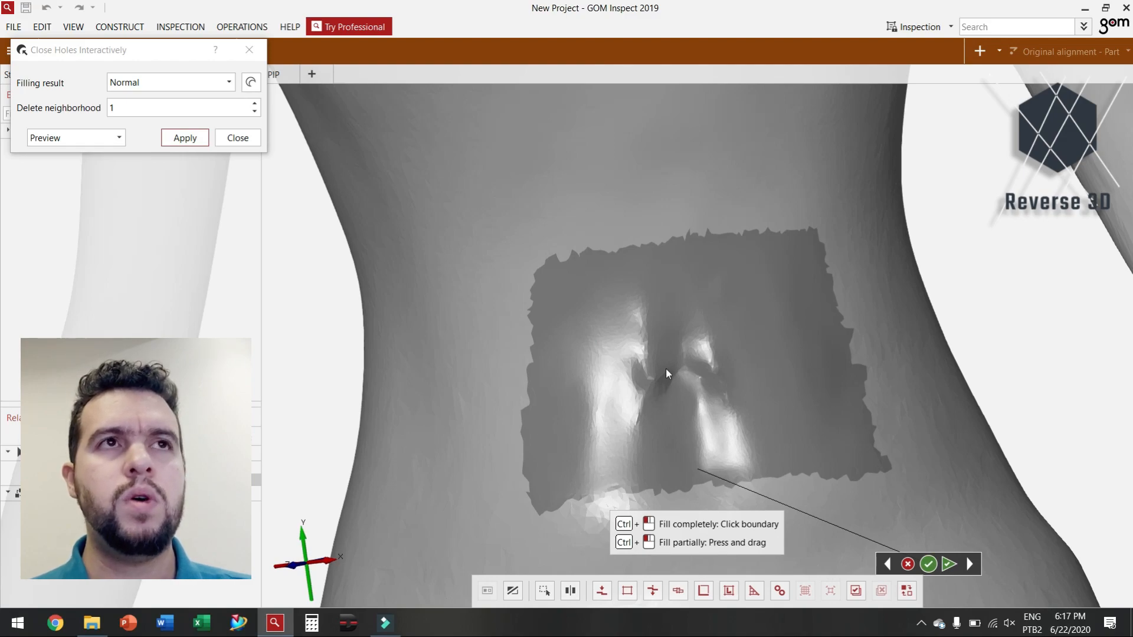
pyautogui.moveTo(660, 432); pyautogui.dragTo(630, 358)
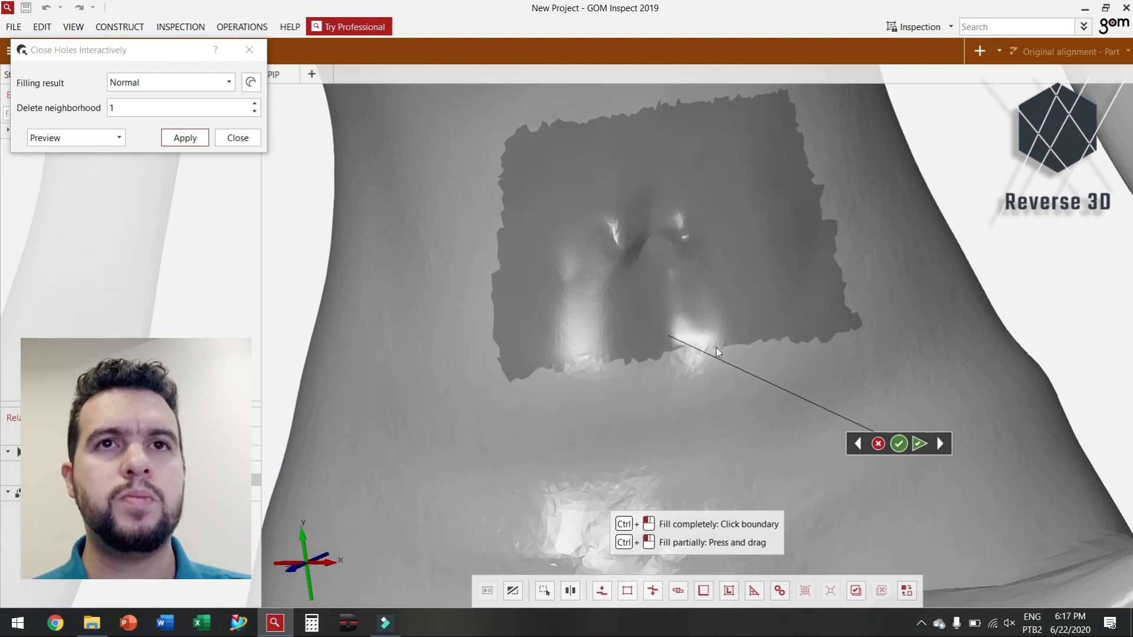
pyautogui.moveTo(654, 361)
pyautogui.mouseDown()
pyautogui.moveTo(627, 370)
pyautogui.moveTo(647, 352)
pyautogui.mouseUp()
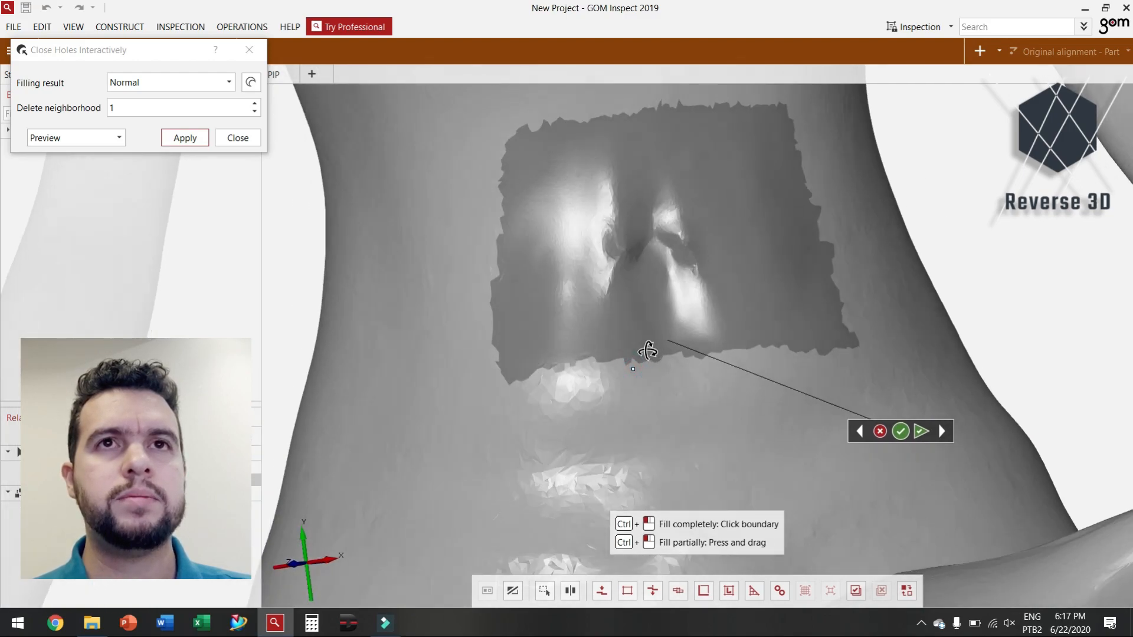
# Step: Raise the delete neighborhood value stepwise from 2 to 8 and compare the fill previews on the abdomen
pyautogui.click(151, 108)
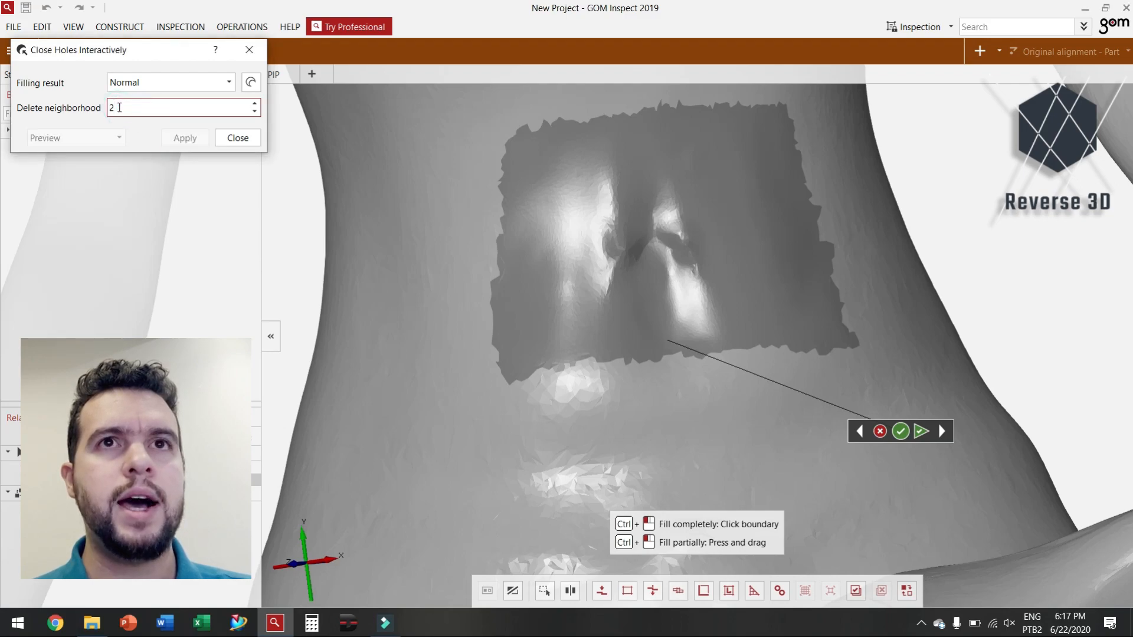
pyautogui.press('BackSpace')
pyautogui.write('2')
pyautogui.press('BackSpace')
pyautogui.write('3')
pyautogui.press('BackSpace')
pyautogui.write('4')
pyautogui.press('BackSpace')
pyautogui.write('5')
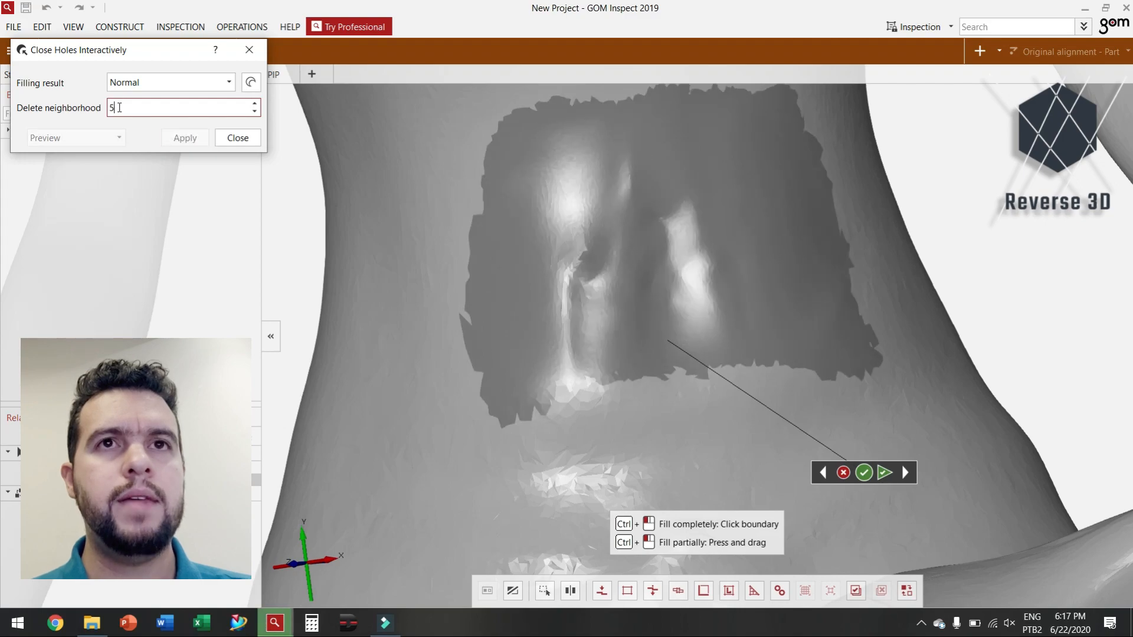
pyautogui.press('BackSpace')
pyautogui.write('6')
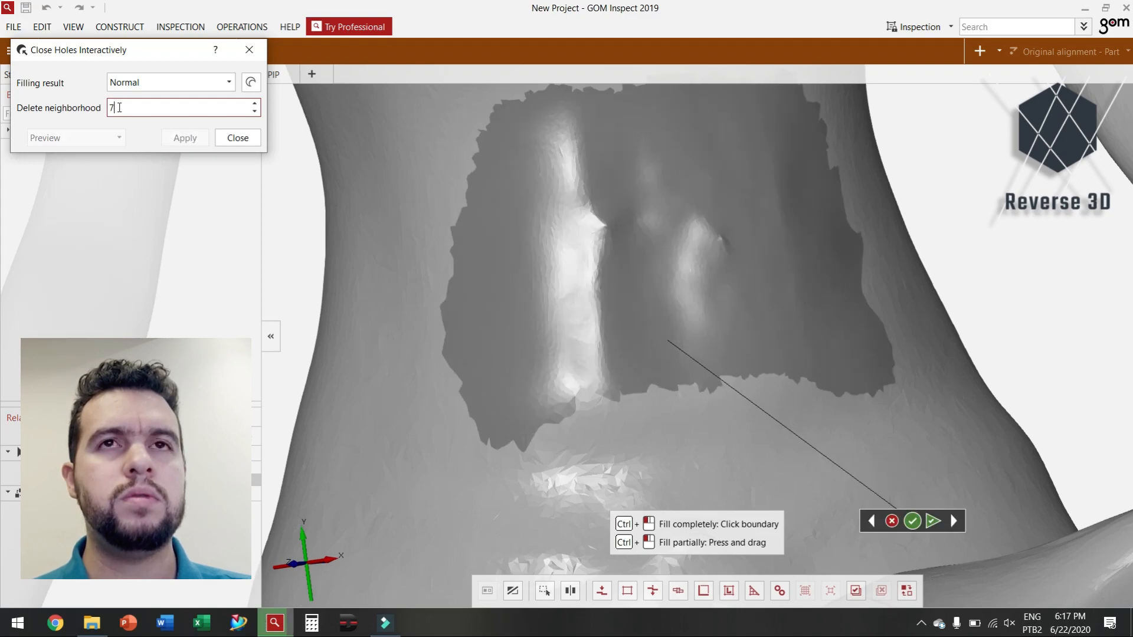
pyautogui.press('BackSpace')
pyautogui.write('7')
pyautogui.press('BackSpace')
pyautogui.write('8')
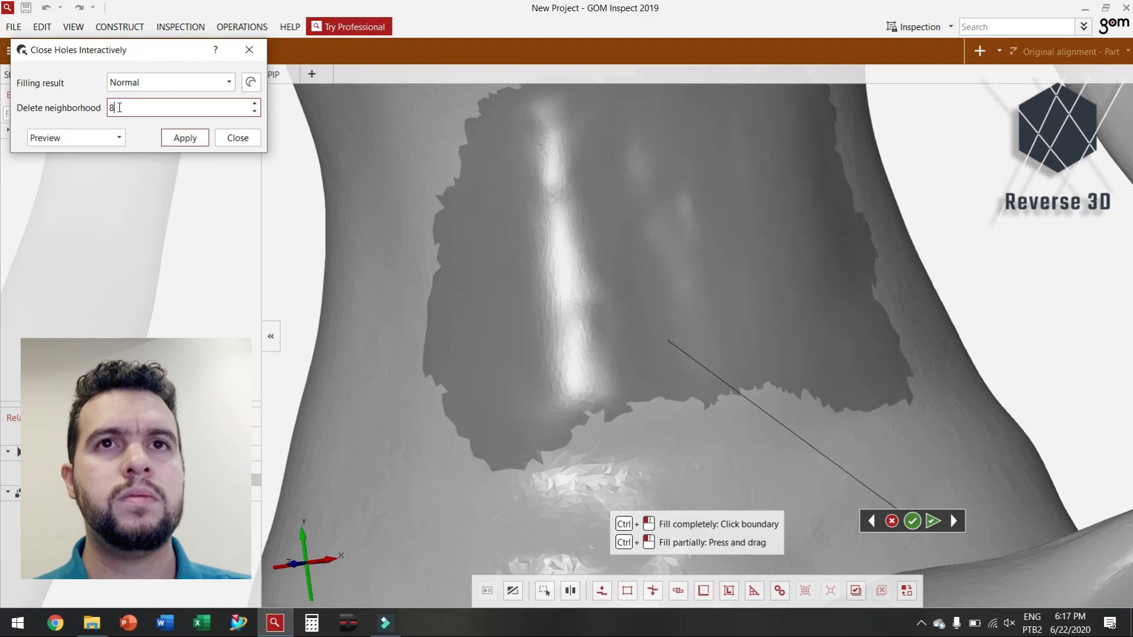
pyautogui.scroll(-4, 533, 231)
pyautogui.moveTo(597, 243); pyautogui.dragTo(603, 333, button='middle')
pyautogui.moveTo(609, 255); pyautogui.dragTo(582, 256)
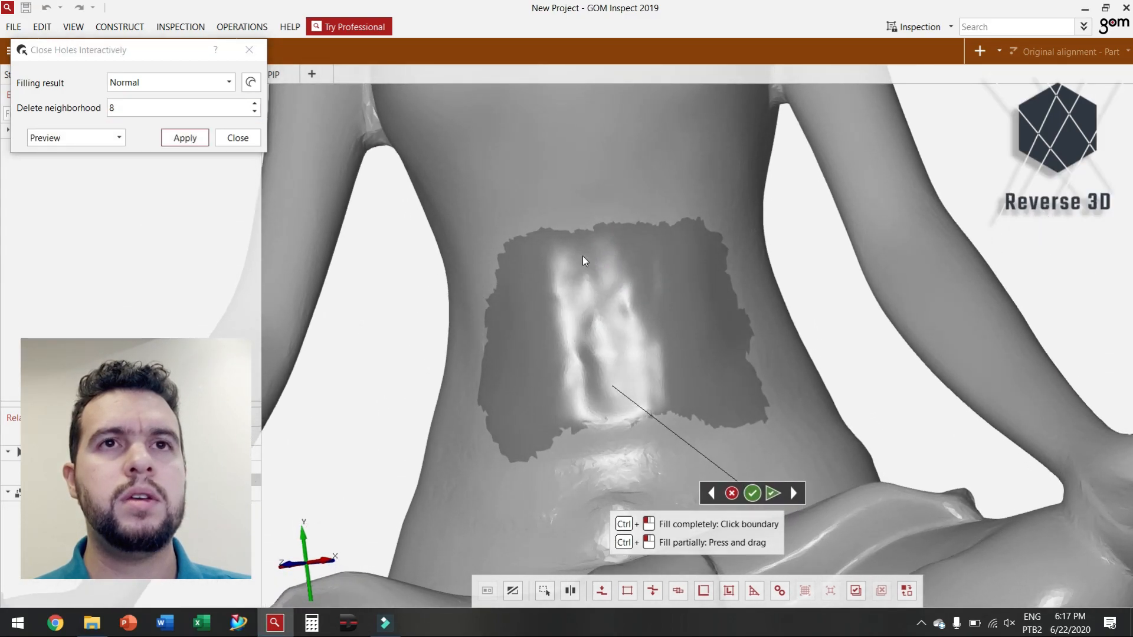
# Step: Set the filling result to Smooth, inspect the abdomen preview and reject the proposed fill
pyautogui.click(161, 82)
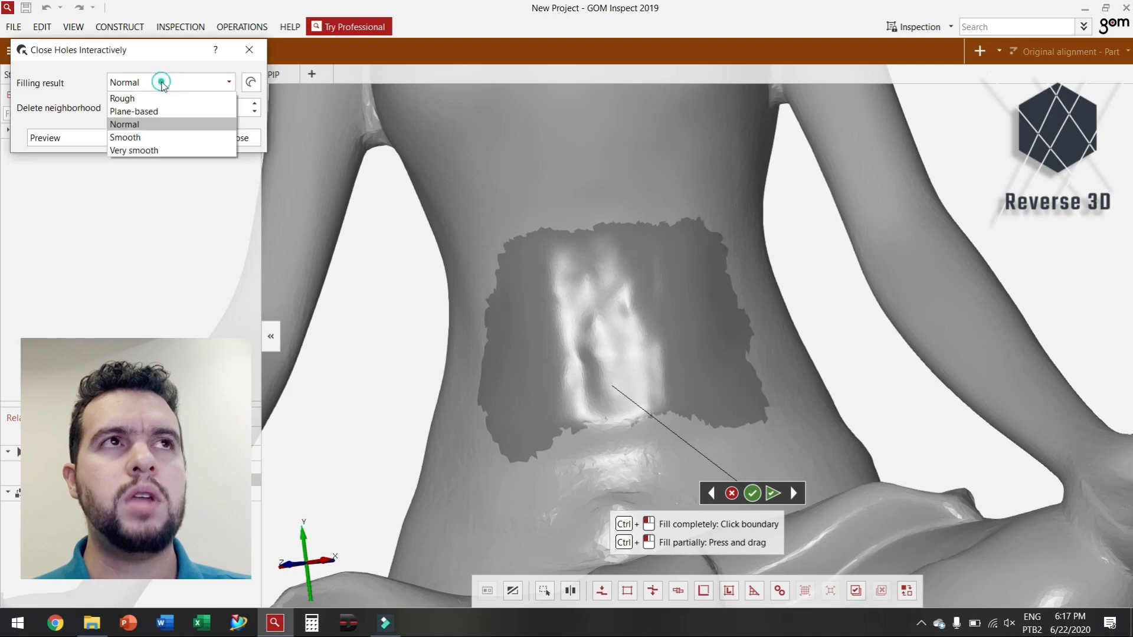
pyautogui.click(149, 139)
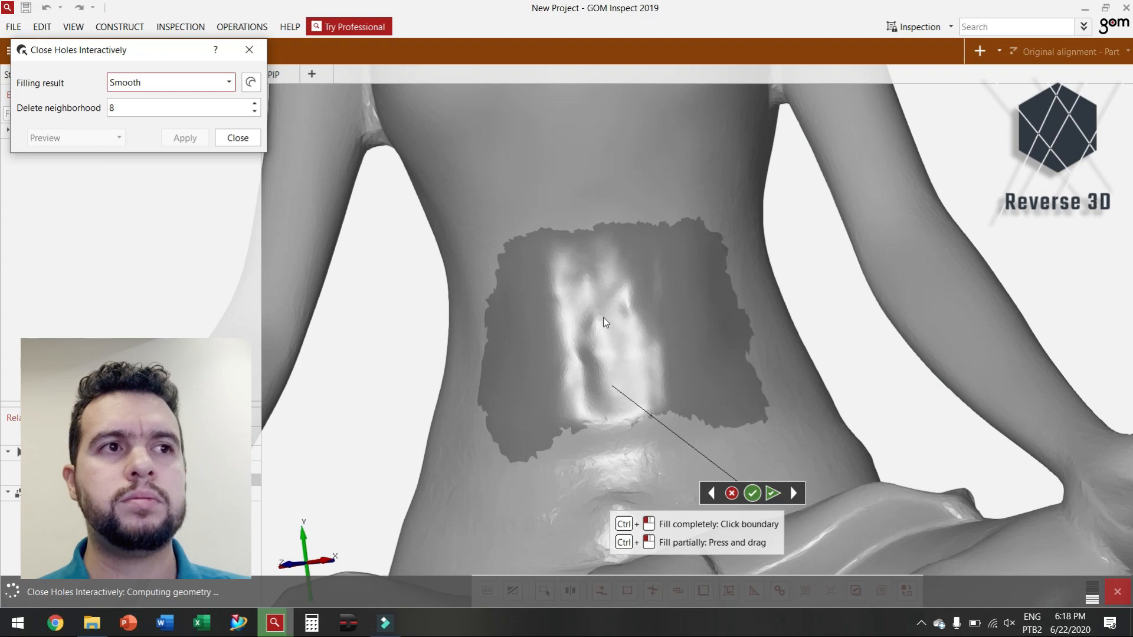
pyautogui.moveTo(655, 345); pyautogui.dragTo(627, 347)
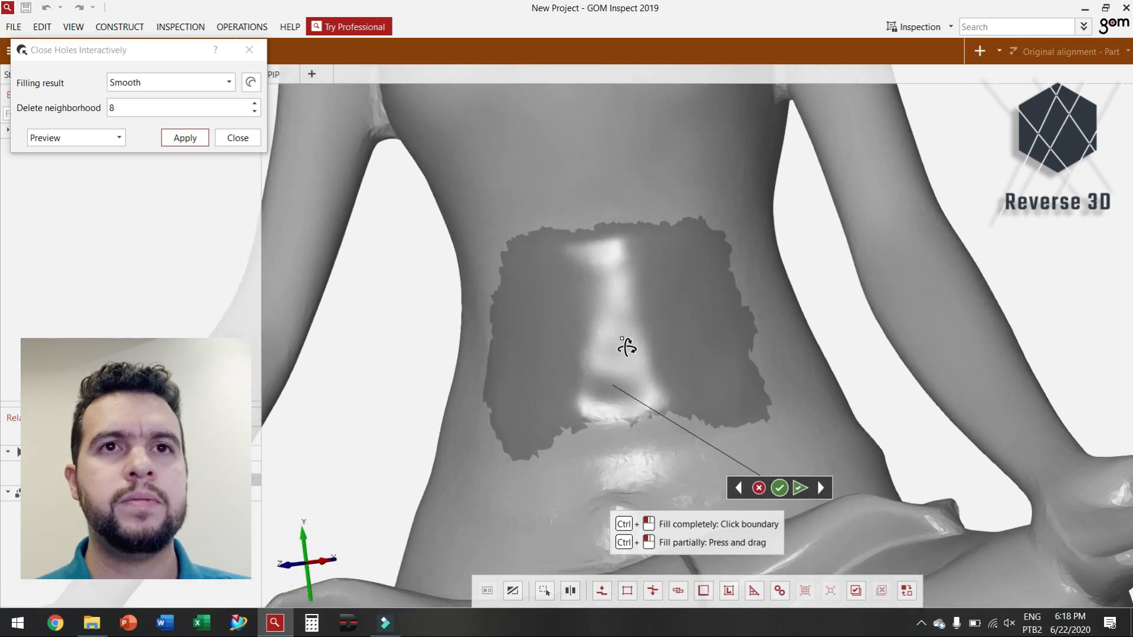
pyautogui.moveTo(627, 432); pyautogui.dragTo(664, 387)
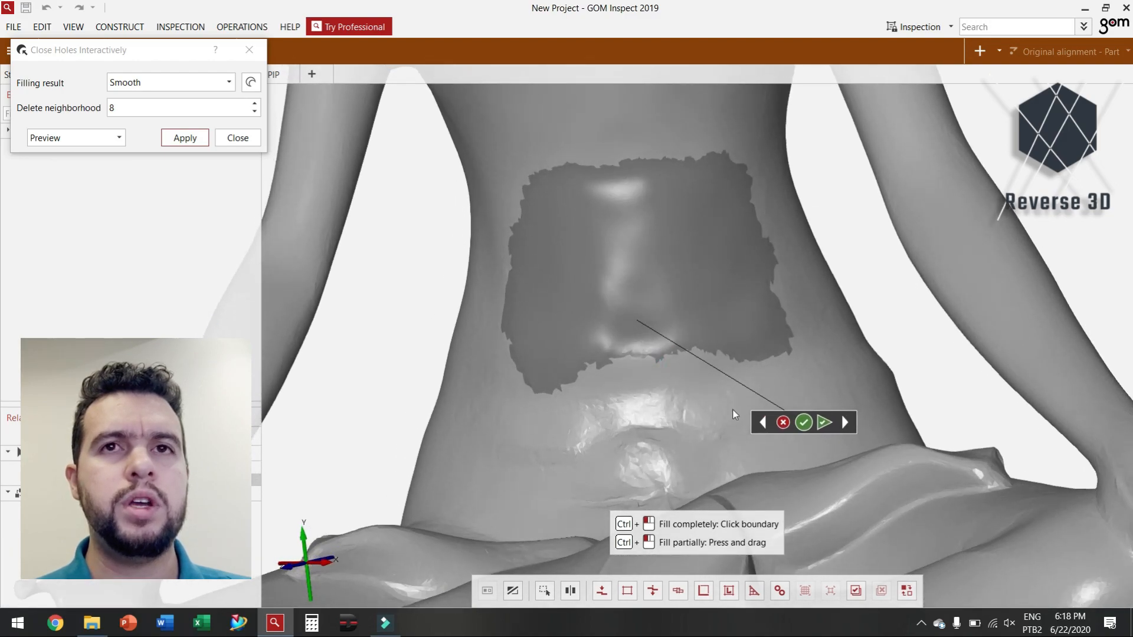
pyautogui.click(784, 422)
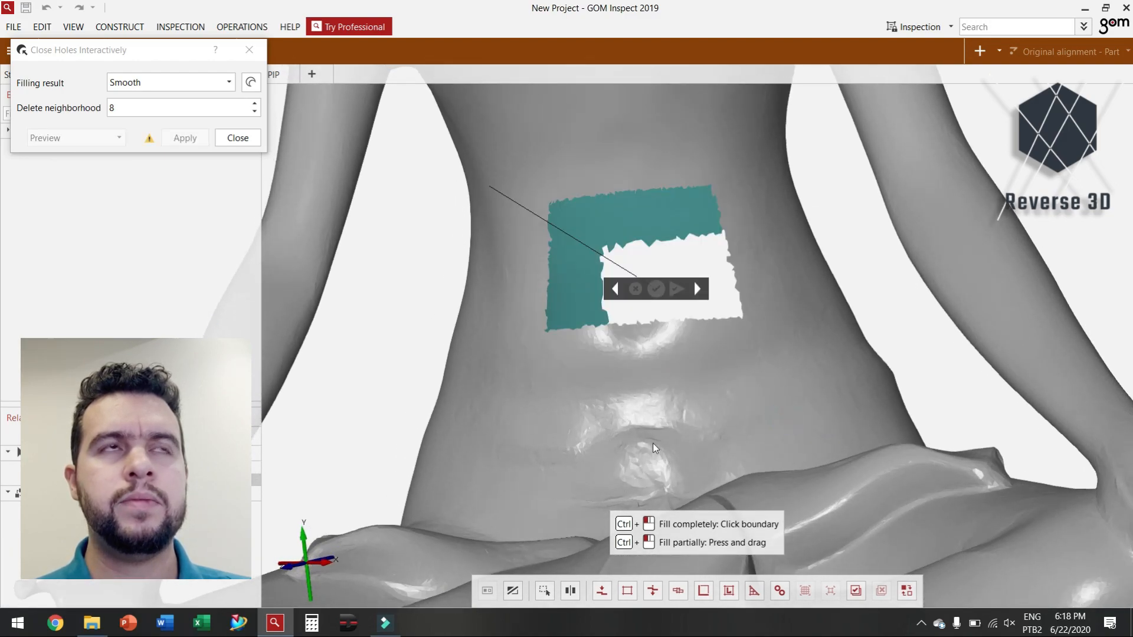
# Step: Select the strip just below the abdomen hole with Select/Deselect On Surface and delete it to enlarge the hole
pyautogui.click(42, 26)
pyautogui.click(167, 255)
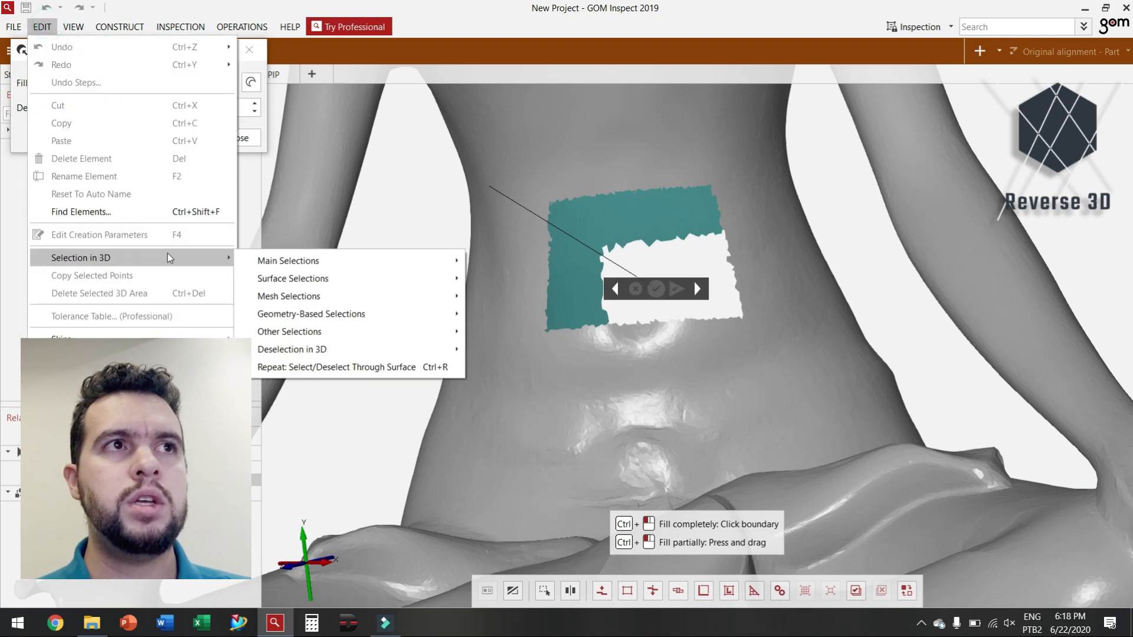
pyautogui.moveTo(352, 281)
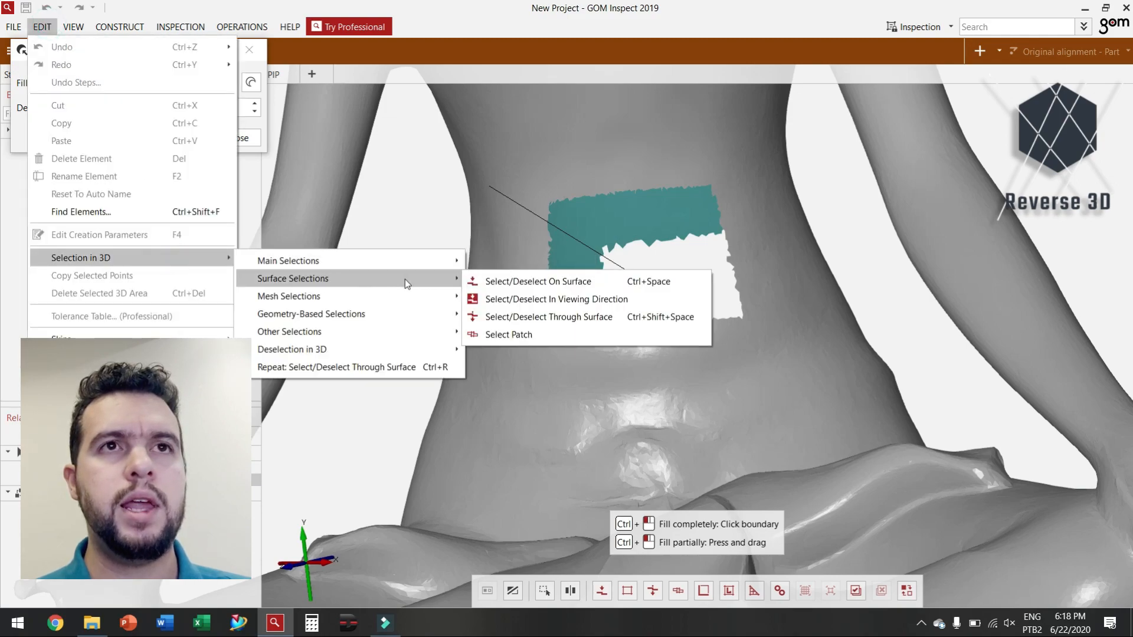
pyautogui.click(522, 281)
pyautogui.click(546, 331)
pyautogui.click(547, 354)
pyautogui.click(622, 369)
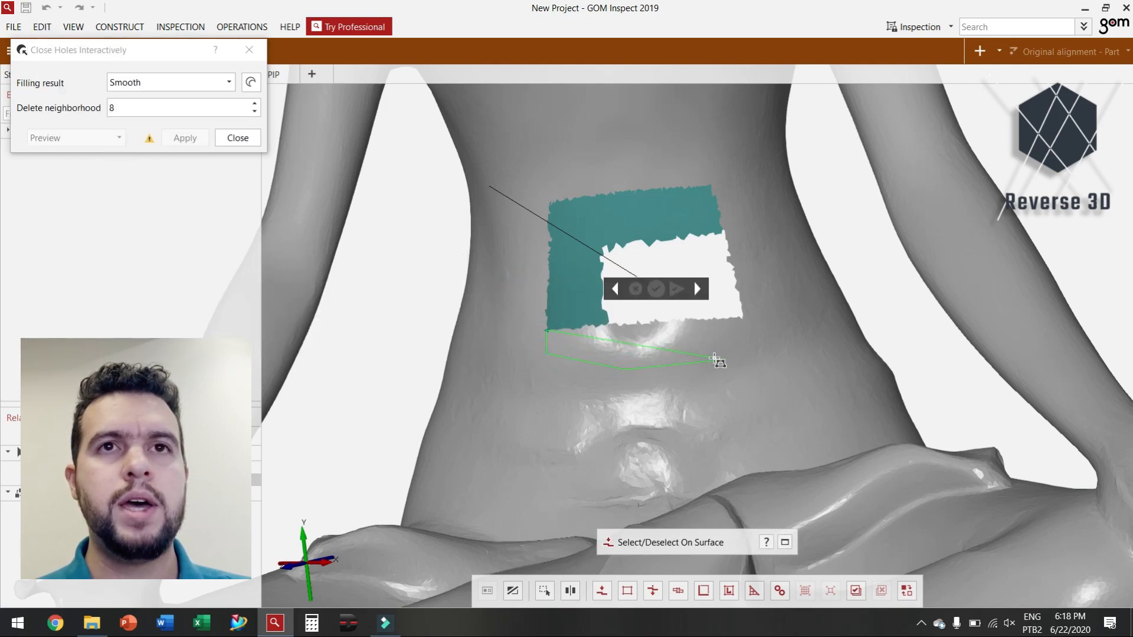
pyautogui.click(752, 349)
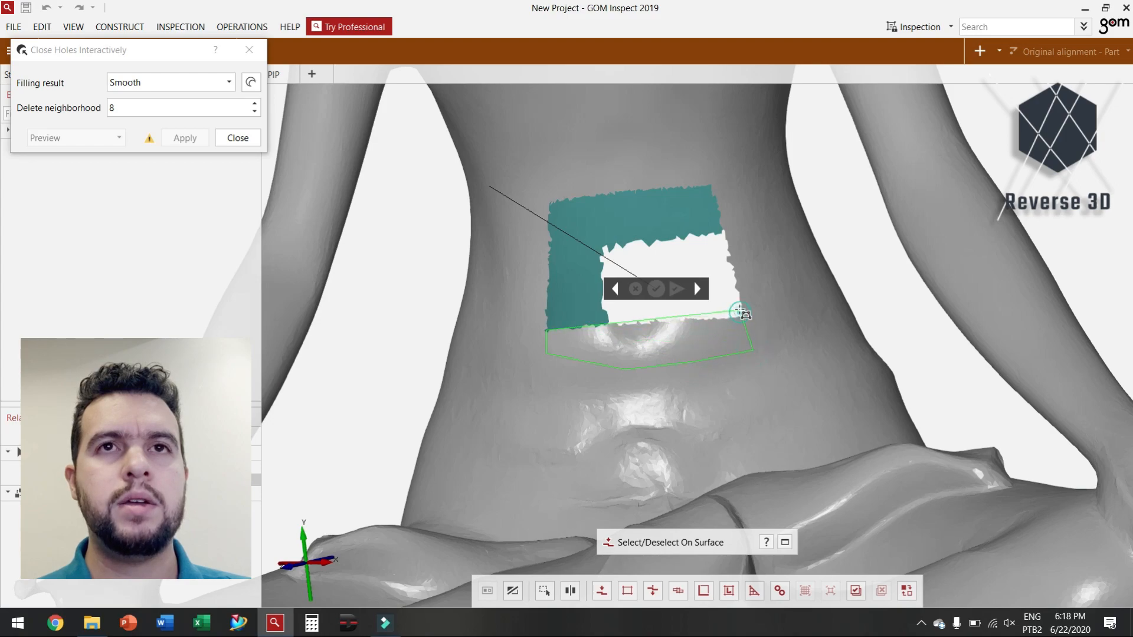
pyautogui.doubleClick(568, 306)
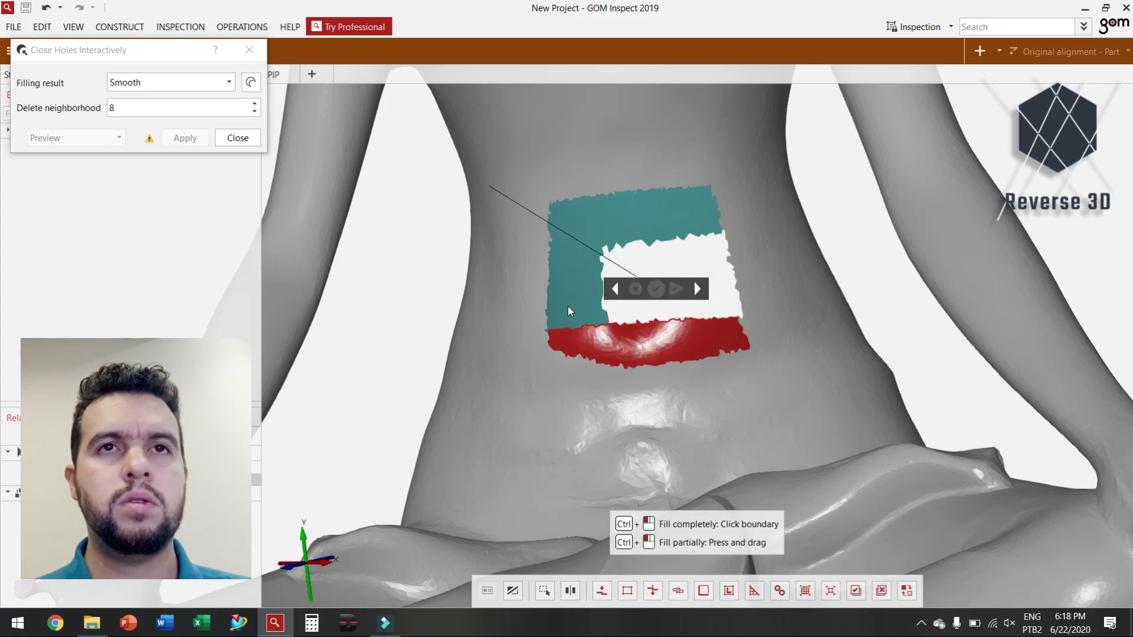
pyautogui.moveTo(655, 338)
pyautogui.mouseDown()
pyautogui.moveTo(657, 462)
pyautogui.moveTo(655, 354)
pyautogui.mouseUp()
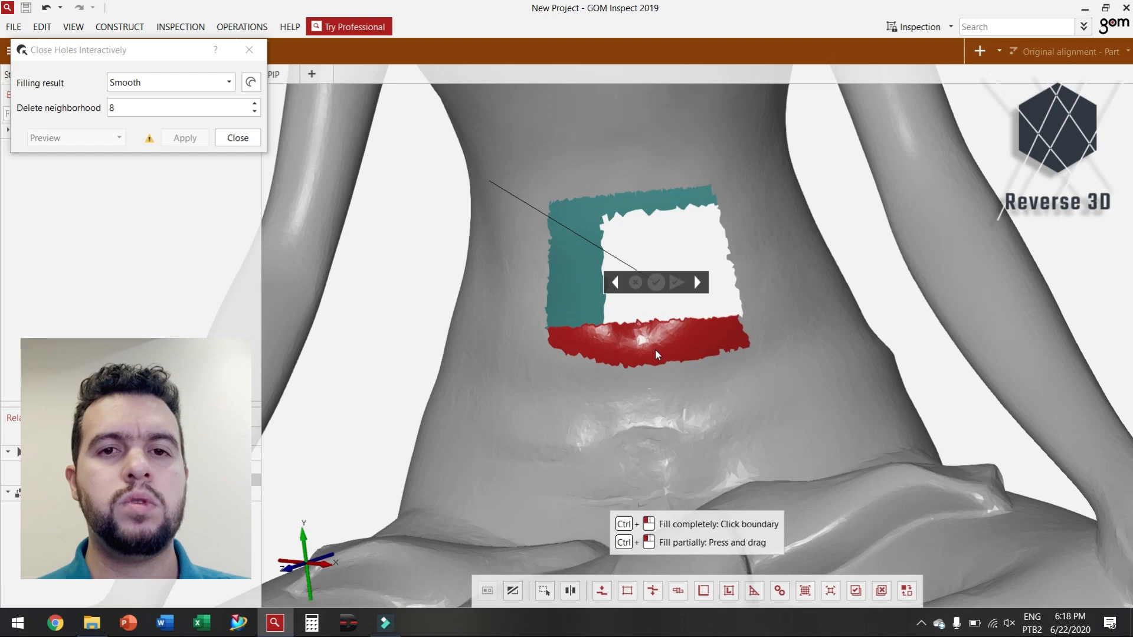
pyautogui.press('Delete')
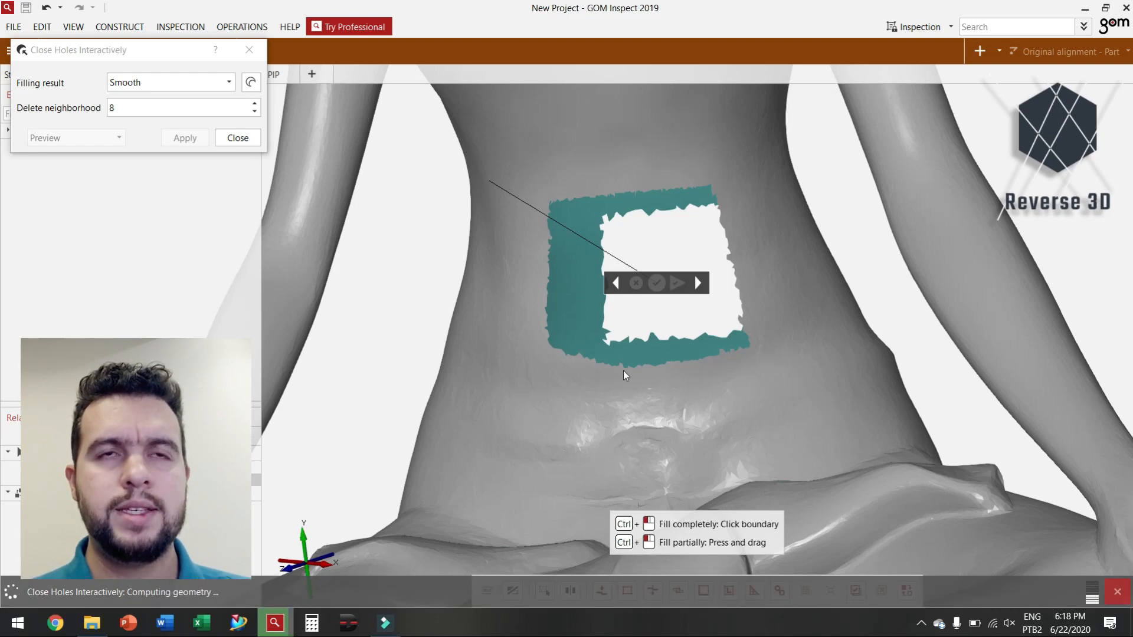
# Step: Fill the enlarged abdomen hole with the Smooth result and a delete neighborhood of 8, applying the previewed surface
pyautogui.moveTo(631, 337); pyautogui.dragTo(665, 334)
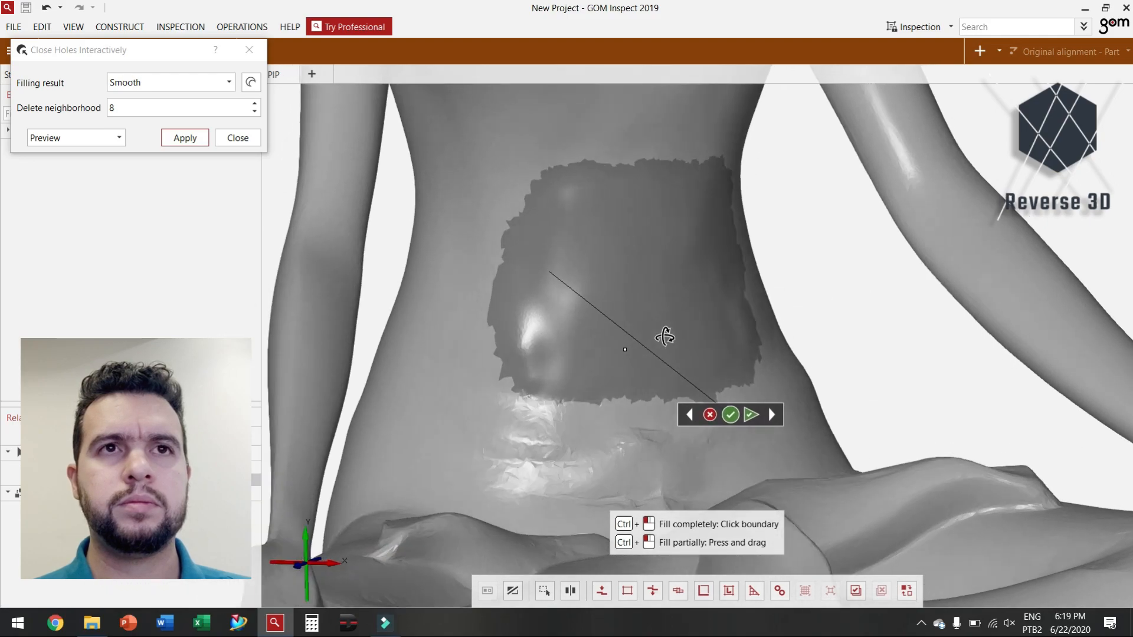
pyautogui.click(185, 137)
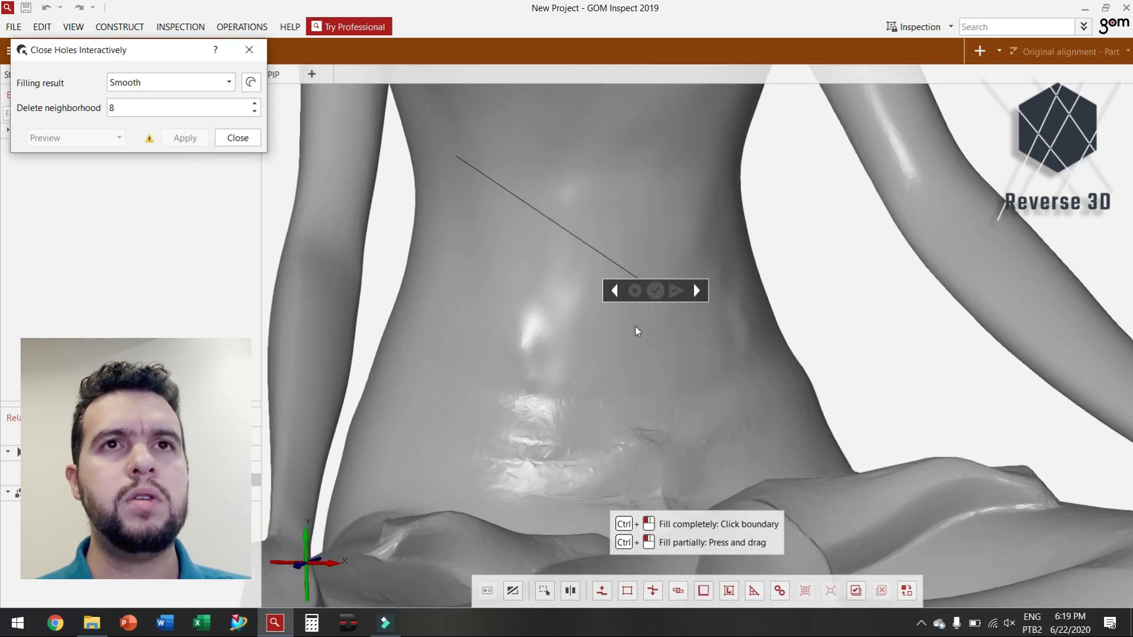
pyautogui.scroll(-5, 593, 354)
# Step: Close the hole in the statue's back with the Normal filling result and a delete neighborhood of 1
pyautogui.moveTo(545, 371); pyautogui.dragTo(841, 393)
pyautogui.scroll(6, 574, 370)
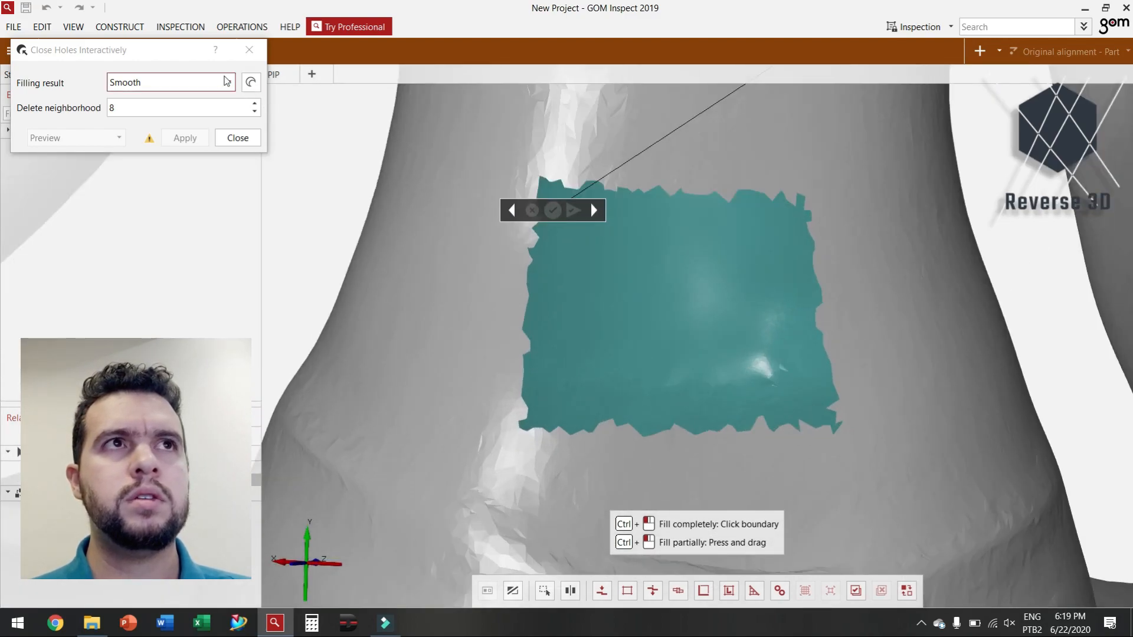
pyautogui.click(227, 81)
pyautogui.click(190, 121)
pyautogui.click(169, 107)
pyautogui.press('BackSpace')
pyautogui.write('1')
pyautogui.keyDown('ctrl'); pyautogui.click(597, 174); pyautogui.keyUp('ctrl')
pyautogui.moveTo(599, 245)
pyautogui.mouseDown()
pyautogui.moveTo(572, 232)
pyautogui.moveTo(554, 253)
pyautogui.moveTo(606, 265)
pyautogui.mouseUp()
pyautogui.scroll(-6, 606, 265)
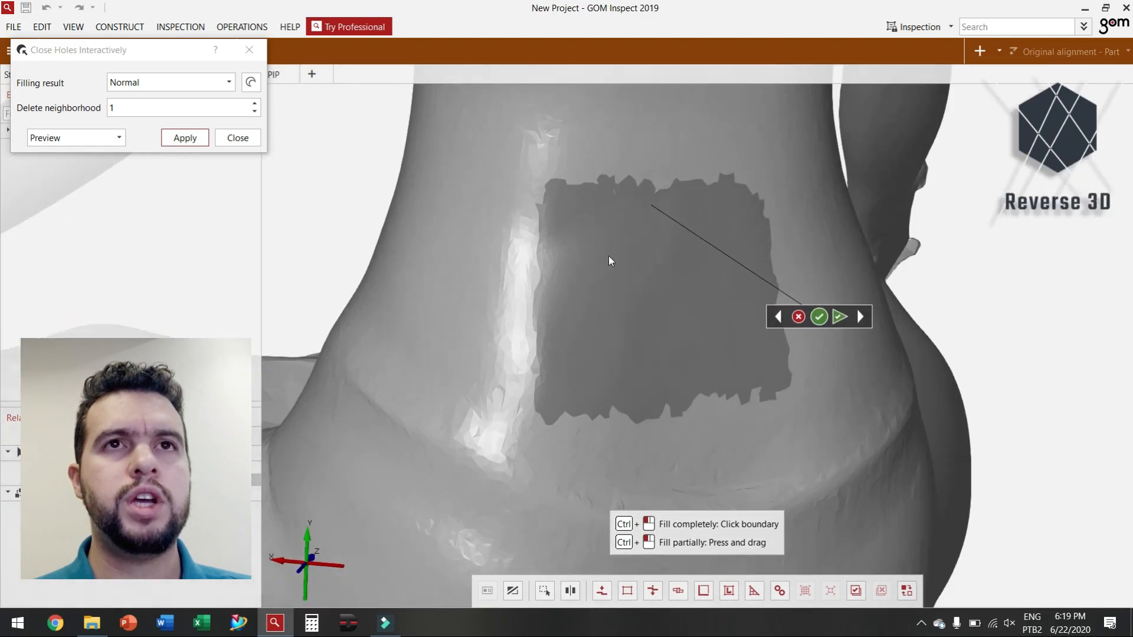
pyautogui.click(183, 138)
# Step: Preview a Normal fill of the large open hole in the statue's base, accepting closure of the very large hole
pyautogui.moveTo(571, 316); pyautogui.dragTo(536, 304)
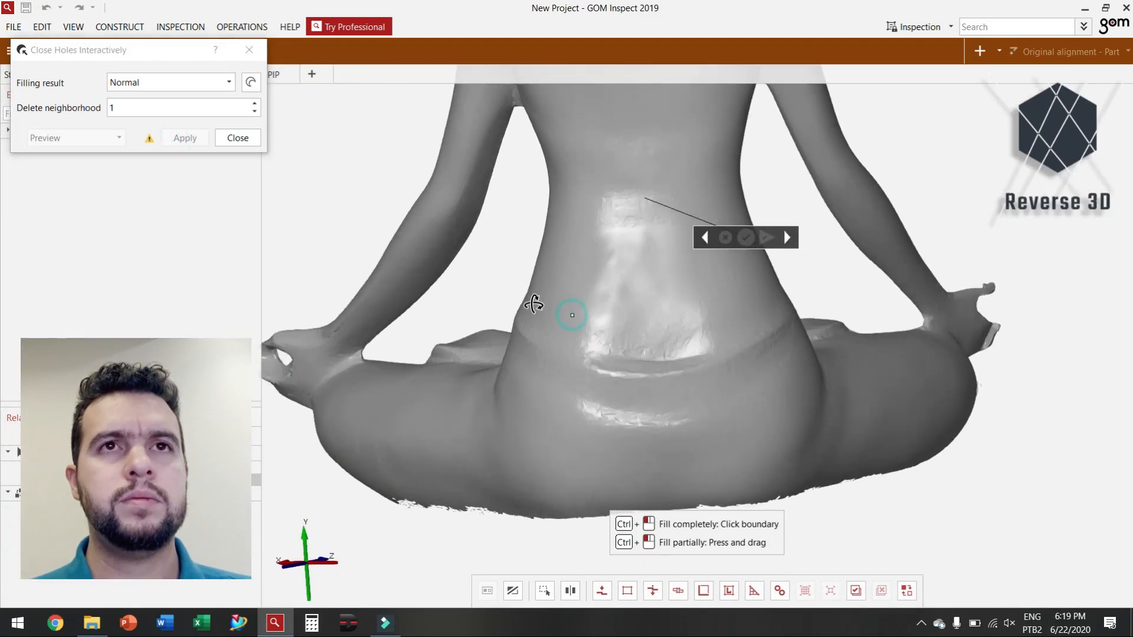
pyautogui.scroll(-3, 537, 364)
pyautogui.moveTo(569, 405); pyautogui.dragTo(585, 317)
pyautogui.moveTo(573, 435); pyautogui.dragTo(572, 320)
pyautogui.scroll(4, 579, 236)
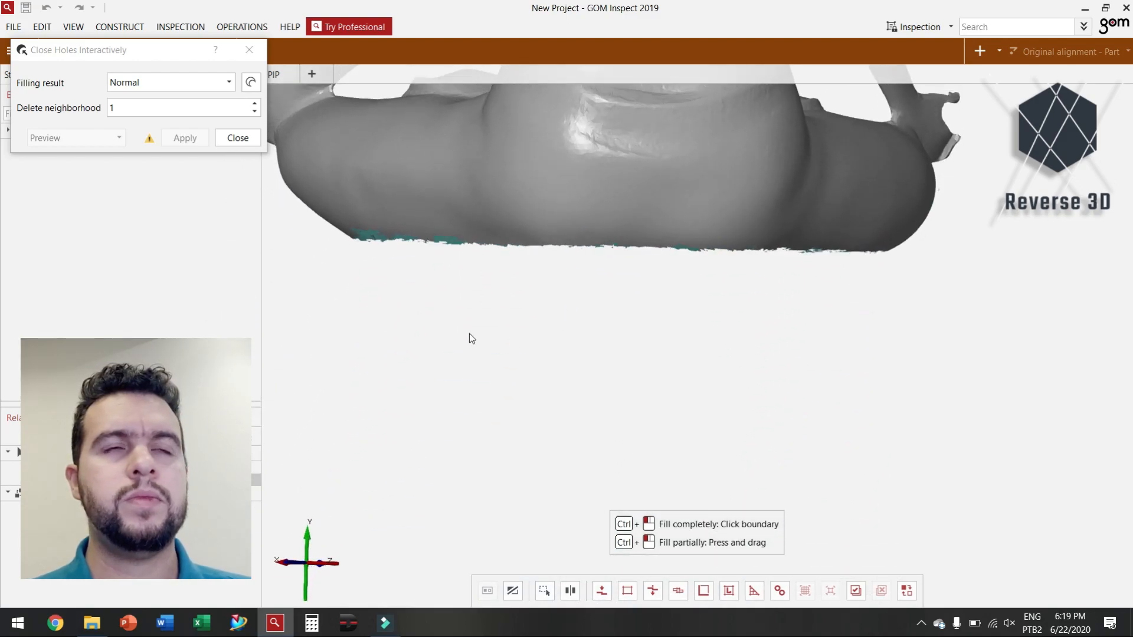
pyautogui.moveTo(516, 192); pyautogui.dragTo(524, 131)
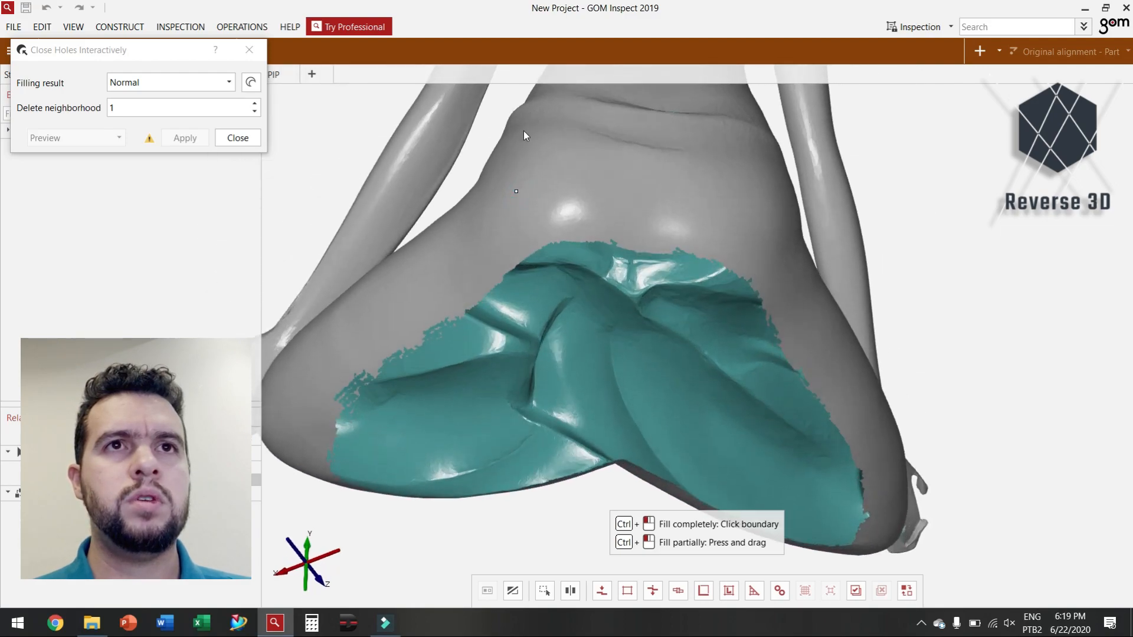
pyautogui.keyDown('ctrl'); pyautogui.click(522, 246); pyautogui.keyUp('ctrl')
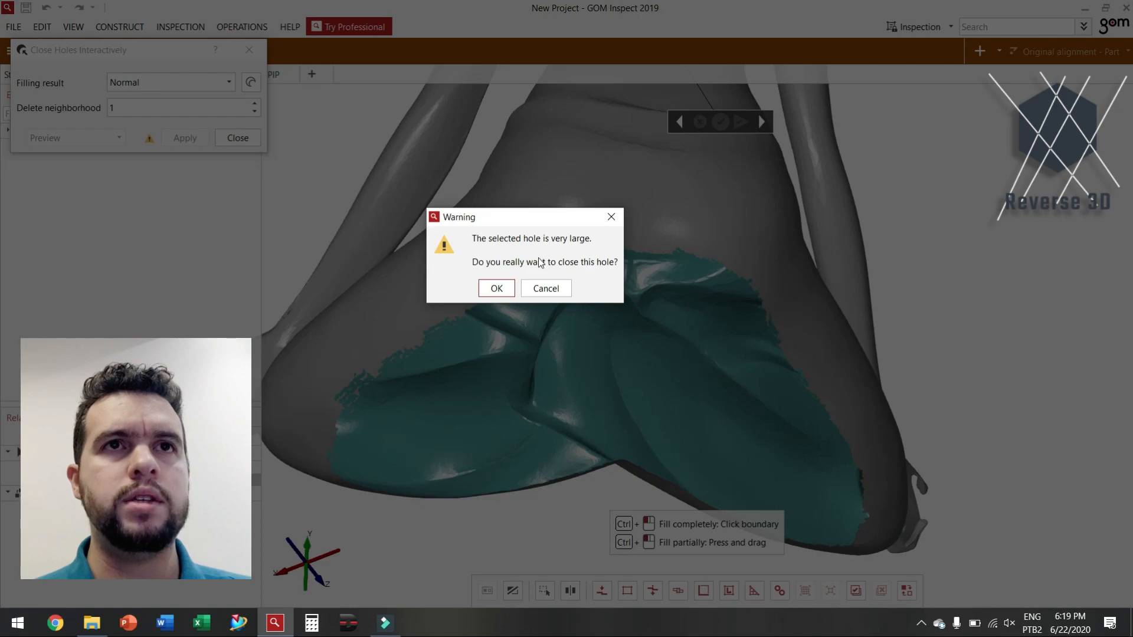
pyautogui.click(496, 287)
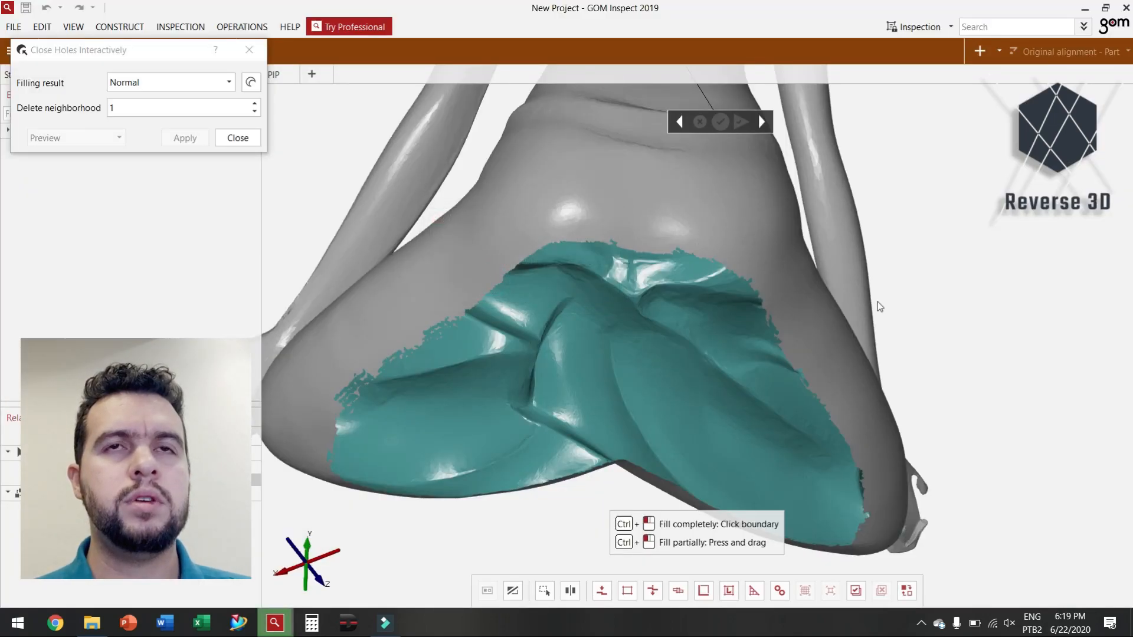
pyautogui.moveTo(647, 316); pyautogui.dragTo(684, 350)
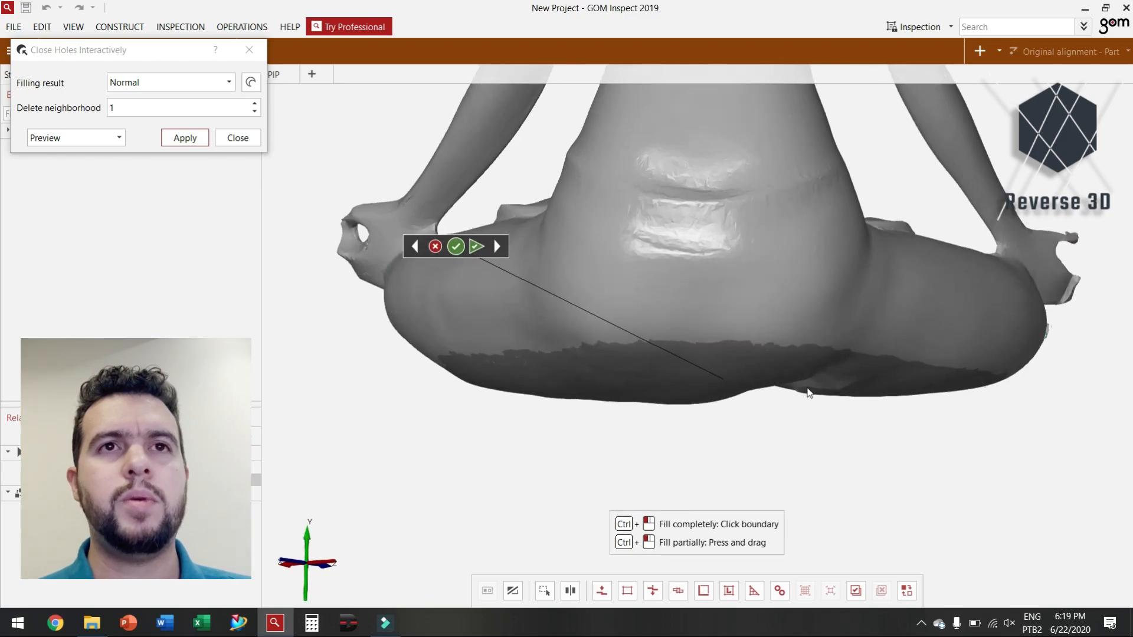
pyautogui.moveTo(849, 387); pyautogui.dragTo(717, 236)
# Step: Change the base hole's filling result to Plane-based and inspect the preview along the hole's edge
pyautogui.click(228, 82)
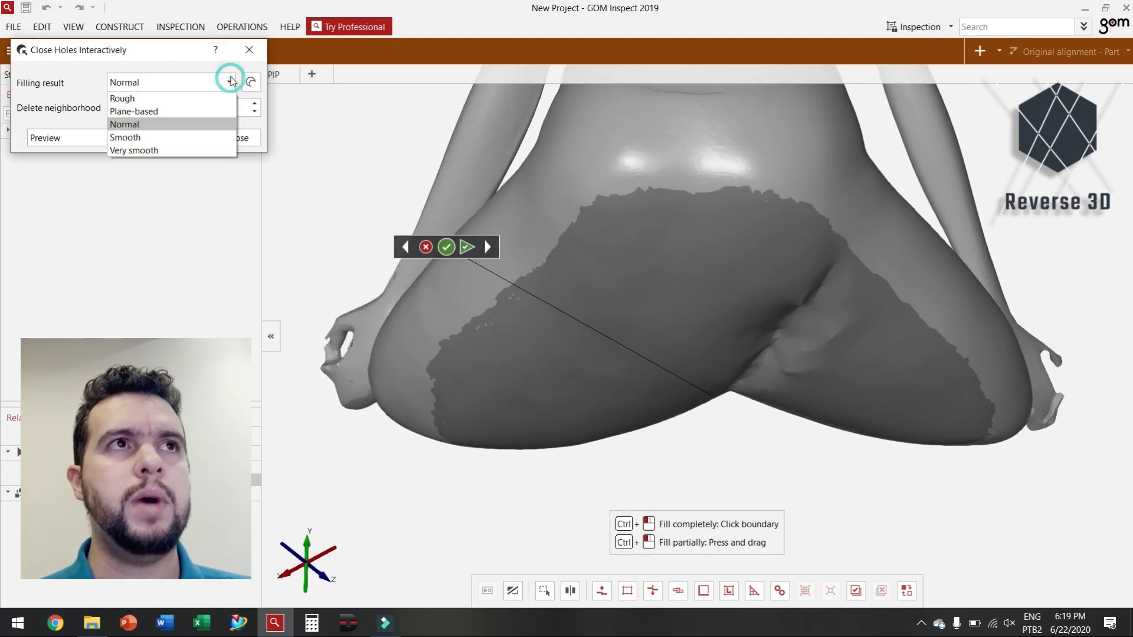
pyautogui.click(175, 109)
pyautogui.moveTo(707, 285); pyautogui.dragTo(703, 253)
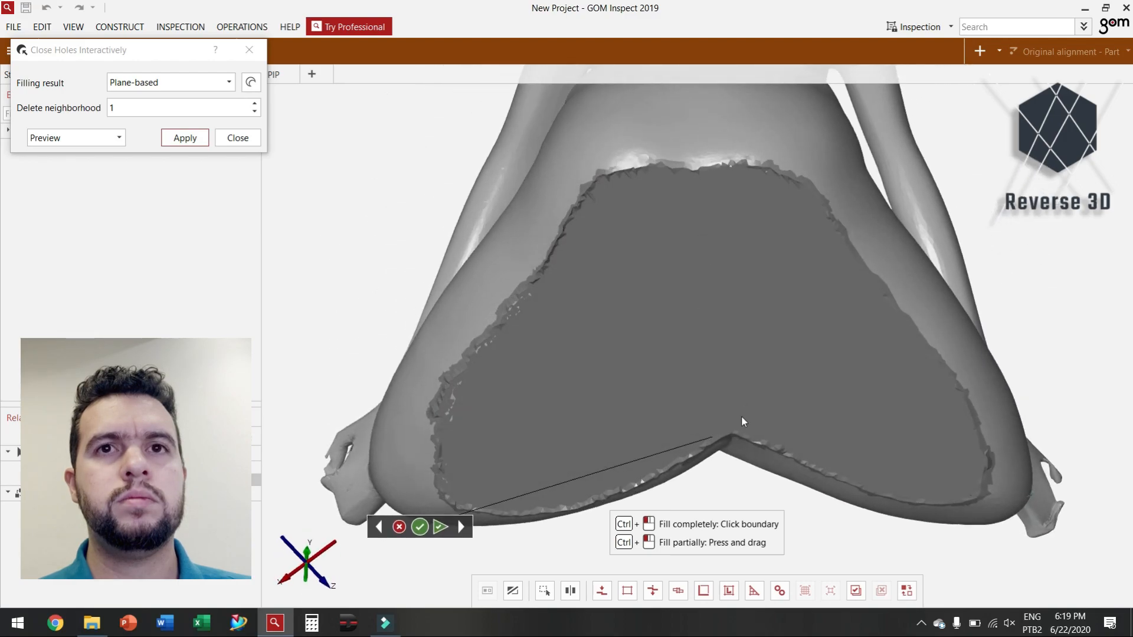
pyautogui.scroll(5, 766, 441)
pyautogui.moveTo(766, 440); pyautogui.dragTo(754, 347, button='middle')
pyautogui.moveTo(754, 347); pyautogui.dragTo(777, 369)
# Step: Raise the base fill's delete neighborhood stepwise to 5 and accept closure of the very large hole
pyautogui.click(224, 103)
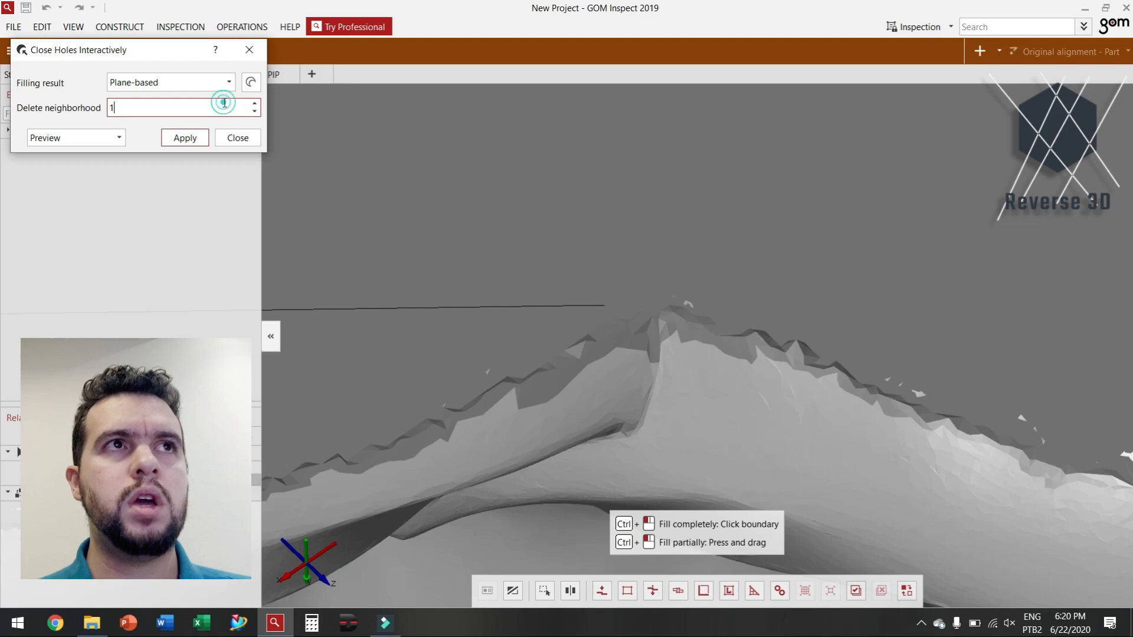
pyautogui.press('BackSpace')
pyautogui.write('2')
pyautogui.press('BackSpace')
pyautogui.write('3')
pyautogui.press('BackSpace')
pyautogui.write('4')
pyautogui.press('BackSpace')
pyautogui.write('5')
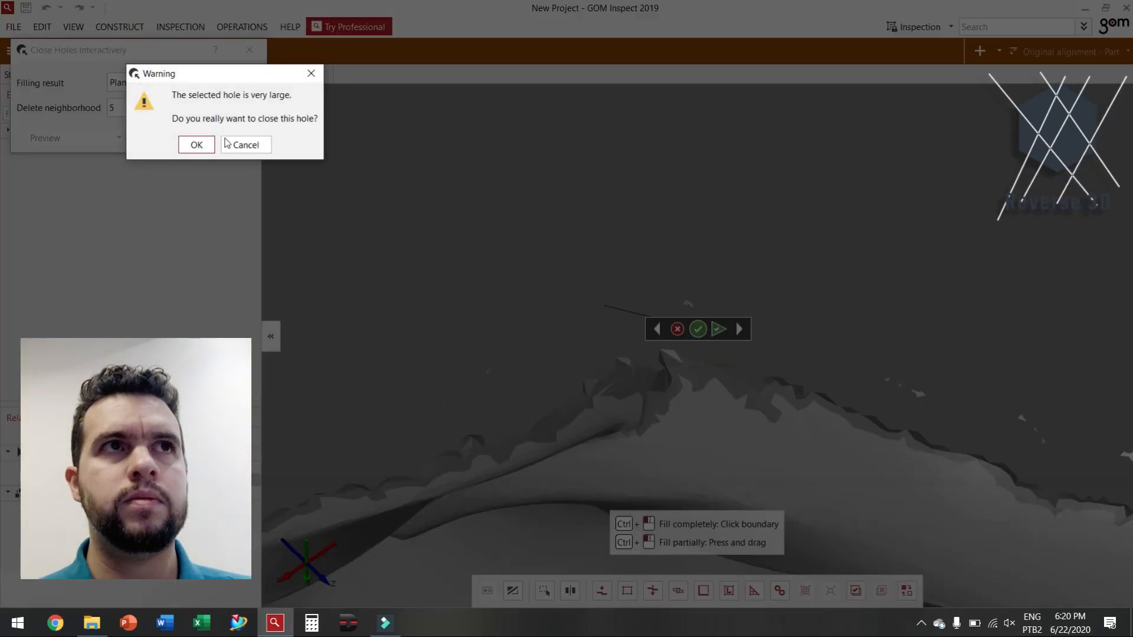
pyautogui.click(197, 145)
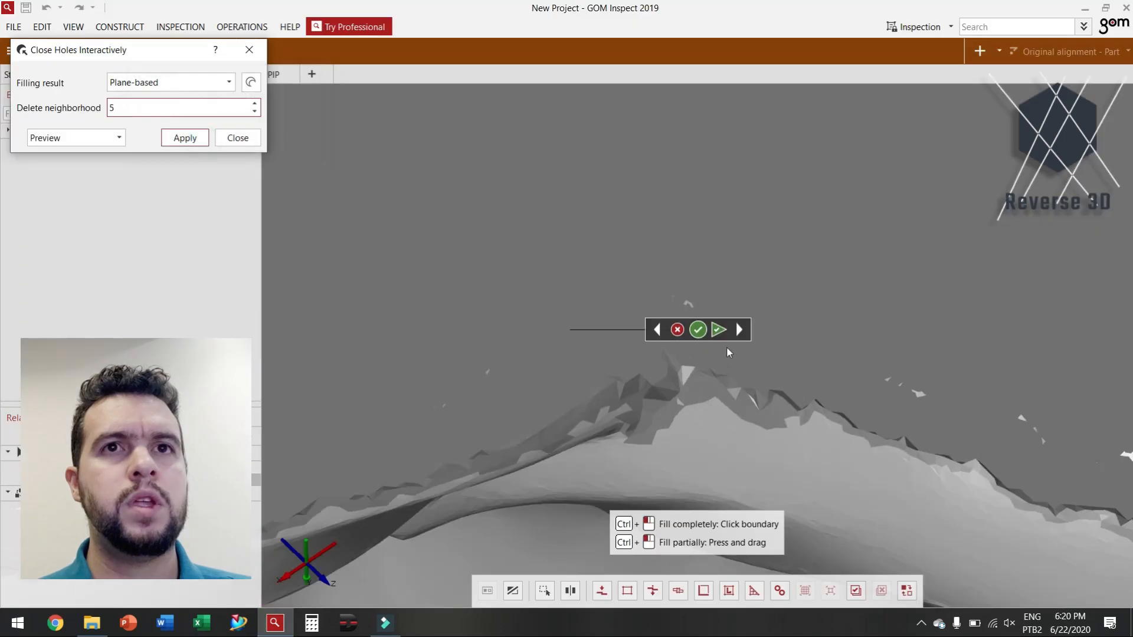
# Step: Check the plane-based fill around the statue's base, apply it and leave the interactive hole closing
pyautogui.scroll(-5, 787, 360)
pyautogui.moveTo(862, 369); pyautogui.dragTo(865, 495)
pyautogui.moveTo(863, 250); pyautogui.dragTo(868, 306)
pyautogui.moveTo(868, 323); pyautogui.dragTo(868, 344)
pyautogui.scroll(-5, 859, 313)
pyautogui.scroll(2, 859, 311)
pyautogui.moveTo(898, 315); pyautogui.dragTo(805, 363, button='middle')
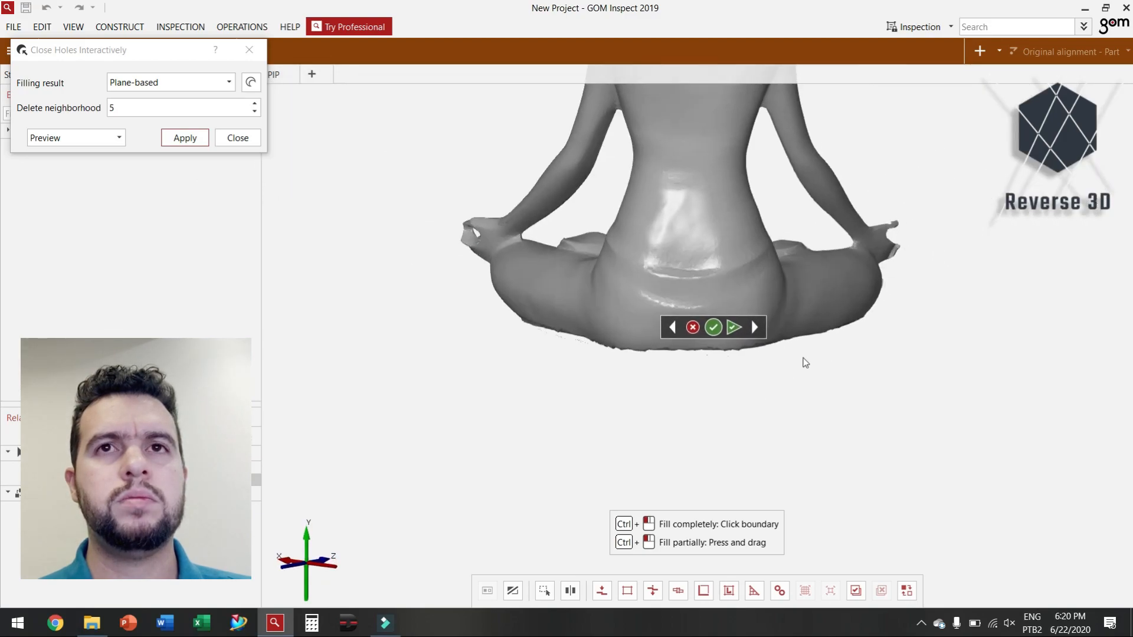
pyautogui.scroll(4, 766, 292)
pyautogui.moveTo(744, 334); pyautogui.dragTo(675, 187)
pyautogui.click(185, 137)
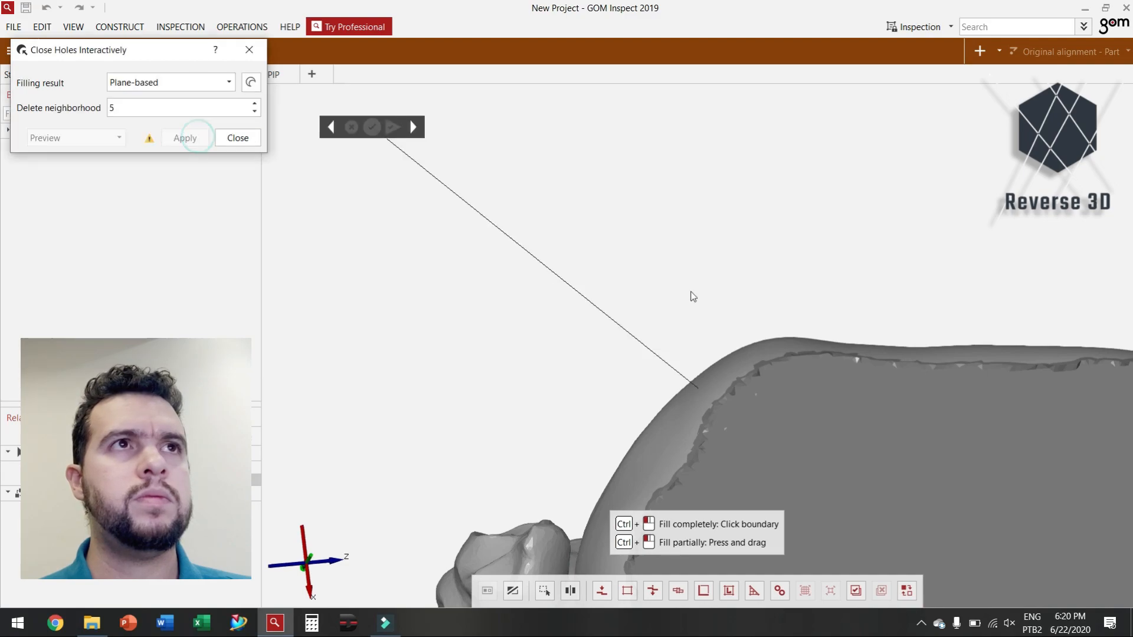
pyautogui.scroll(-5, 718, 321)
pyautogui.moveTo(751, 461); pyautogui.dragTo(668, 316, button='middle')
pyautogui.moveTo(667, 316); pyautogui.dragTo(518, 319)
pyautogui.moveTo(754, 344); pyautogui.dragTo(613, 448, button='middle')
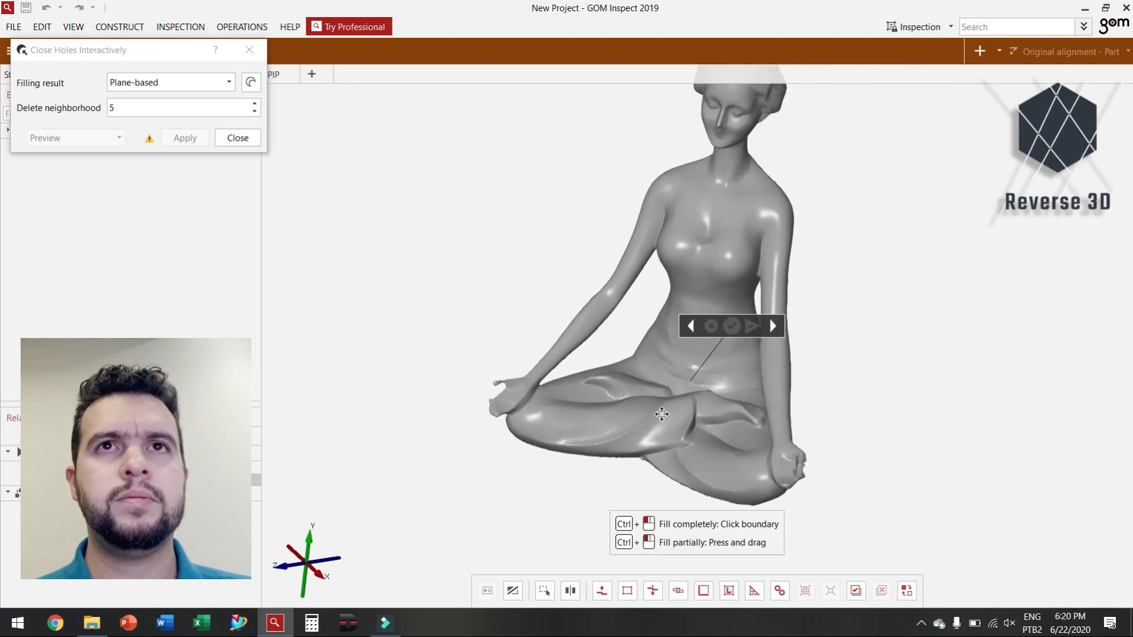
pyautogui.scroll(-2, 659, 406)
pyautogui.click(238, 138)
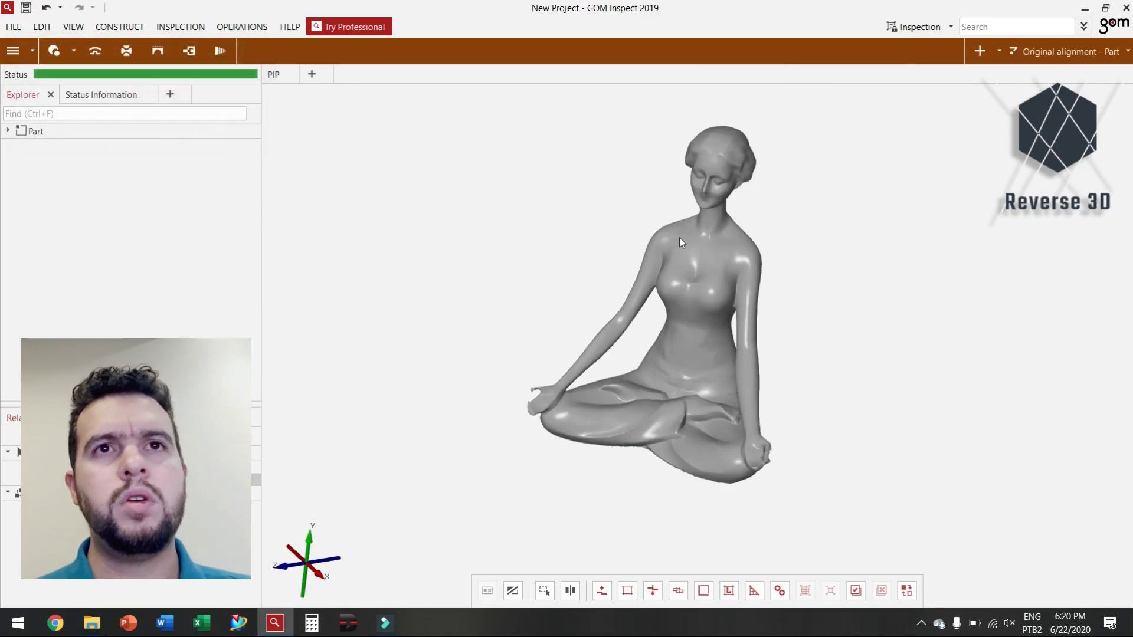
# Step: Select a band around the statue's right arm above the elbow with Select/Deselect Through Surface and delete it
pyautogui.scroll(5, 643, 291)
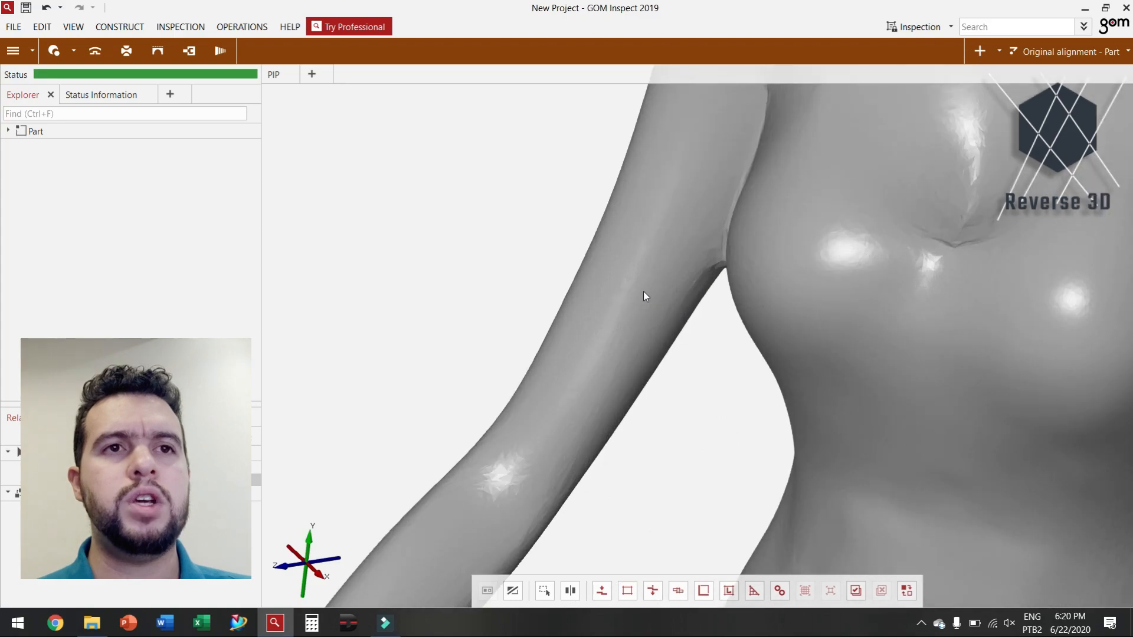
pyautogui.click(41, 26)
pyautogui.moveTo(193, 262)
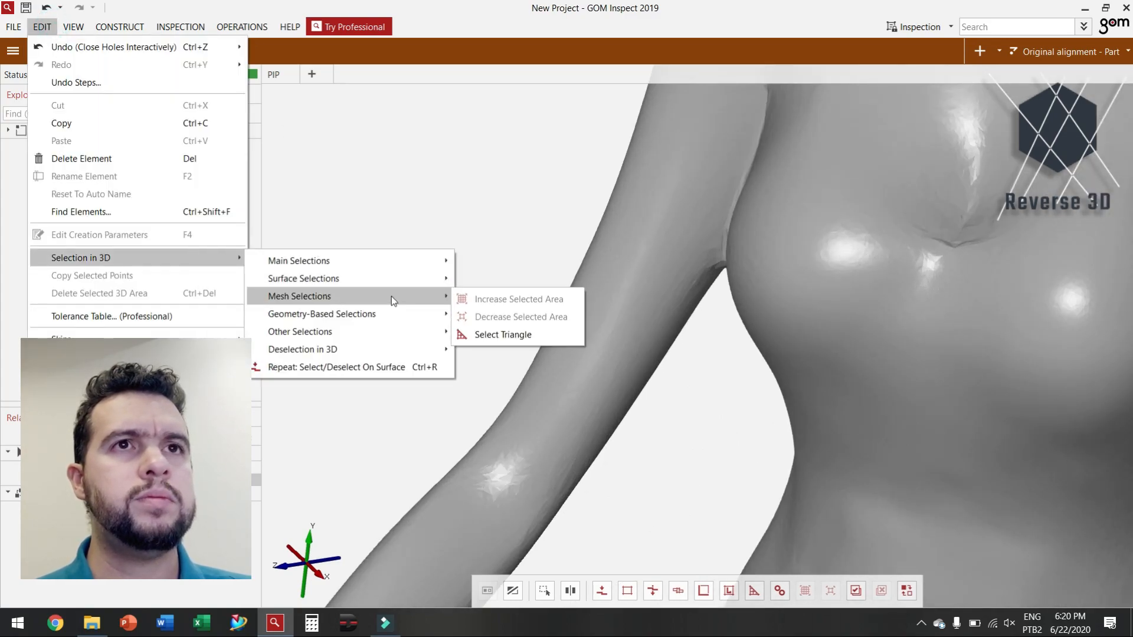
pyautogui.moveTo(420, 285)
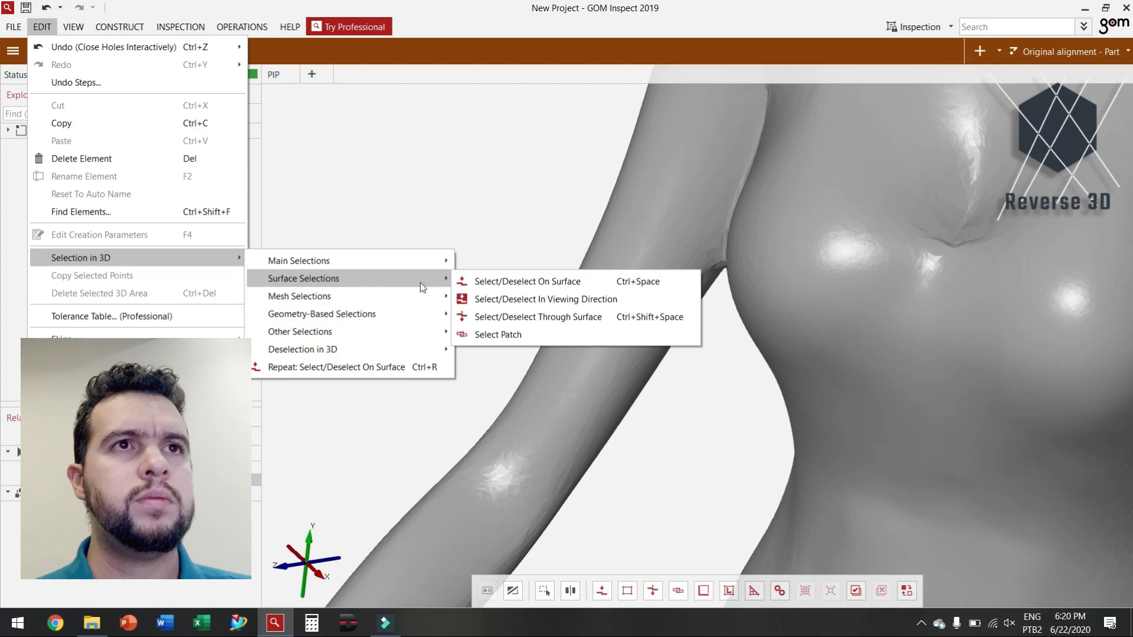
pyautogui.click(502, 317)
pyautogui.click(544, 298)
pyautogui.click(688, 374)
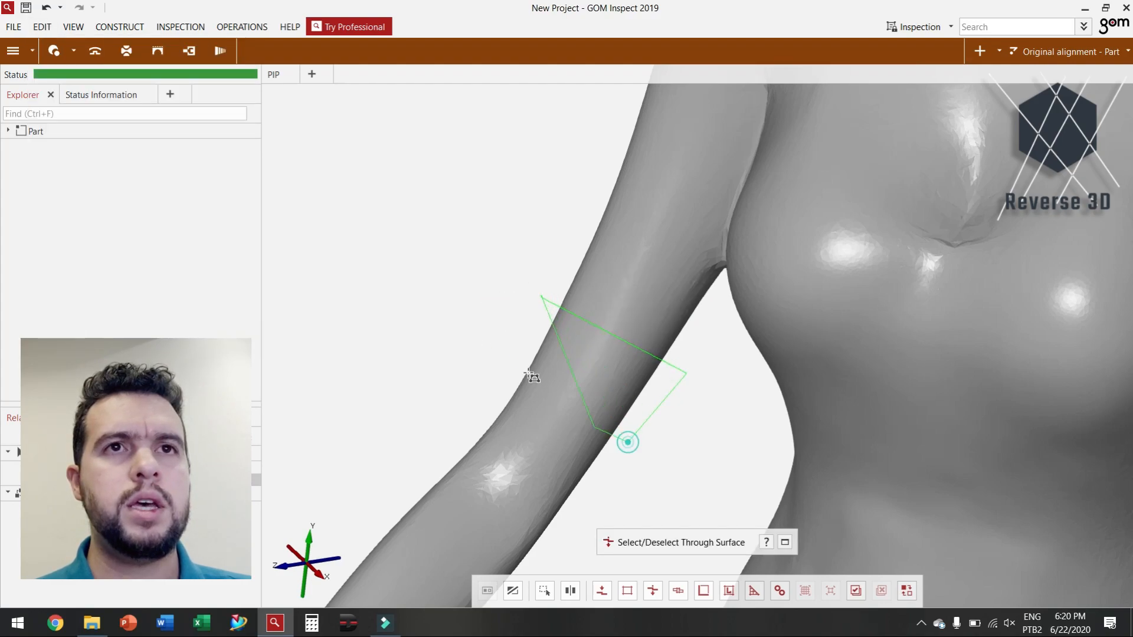
pyautogui.click(469, 332)
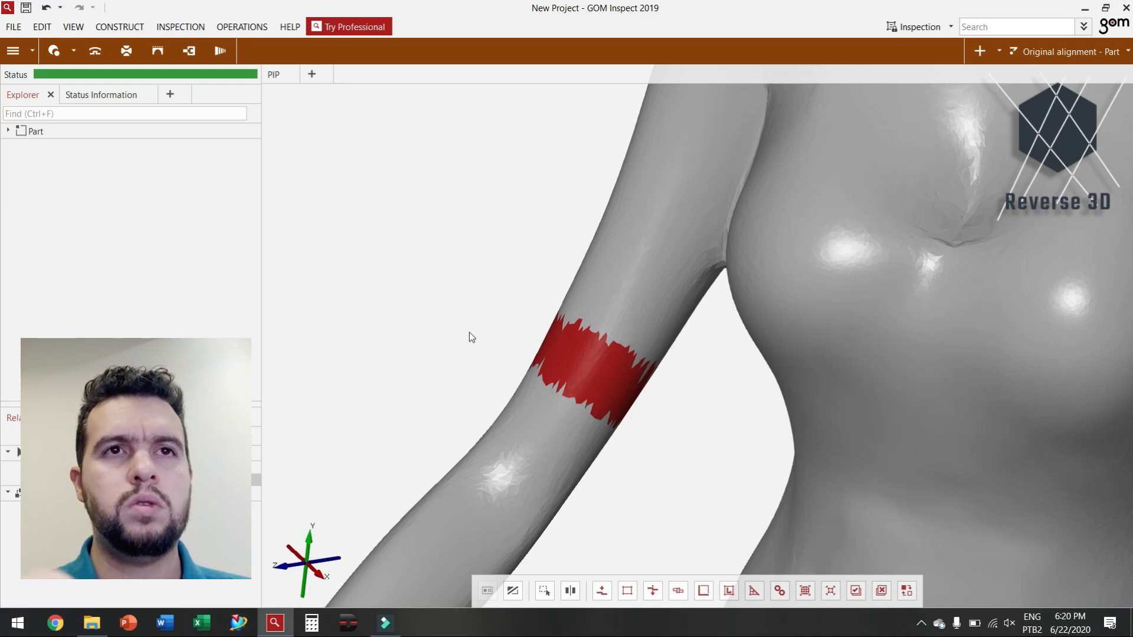
pyautogui.moveTo(518, 413)
pyautogui.mouseDown()
pyautogui.moveTo(609, 419)
pyautogui.moveTo(675, 493)
pyautogui.moveTo(573, 416)
pyautogui.mouseUp()
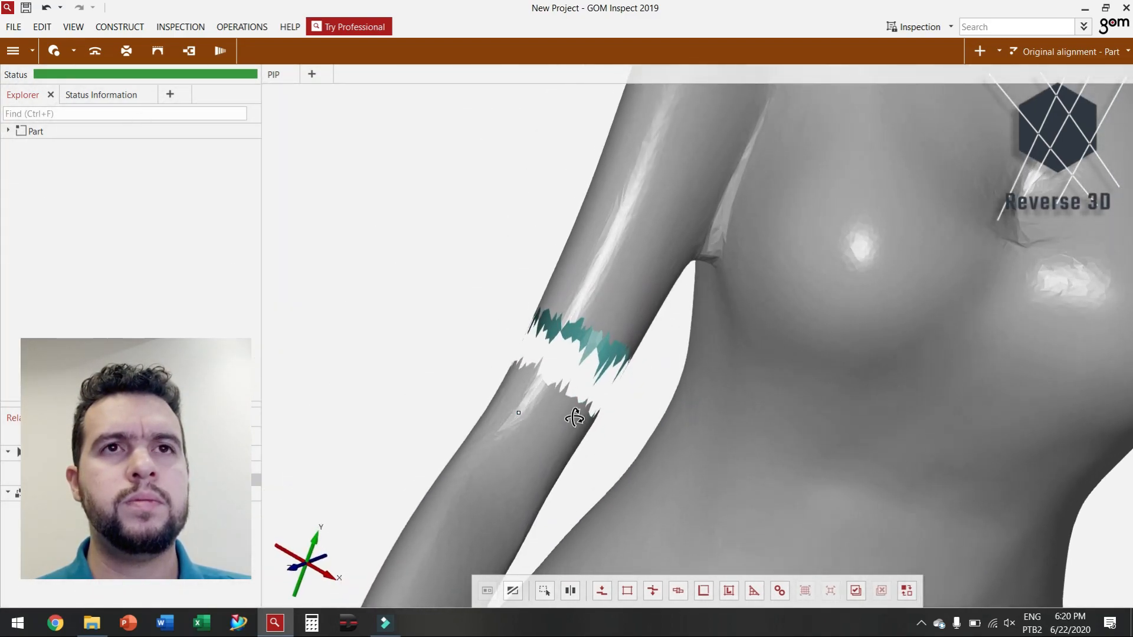
# Step: Create a mesh bridge between the two edges of the arm gap with a tangential tension of 0.00
pyautogui.scroll(5, 571, 401)
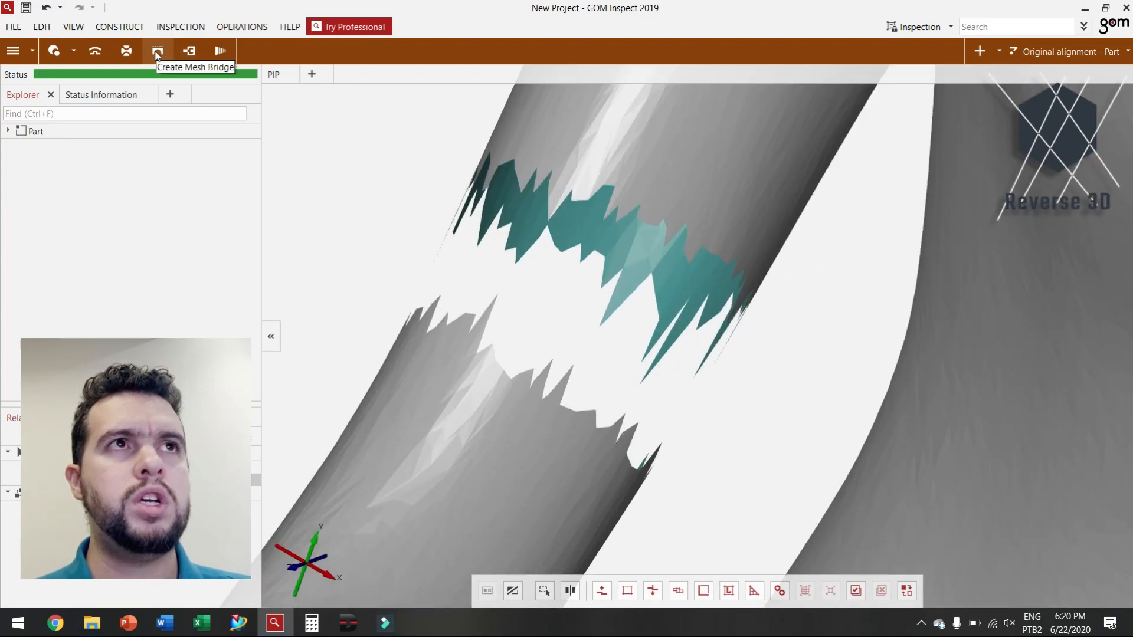
pyautogui.click(157, 52)
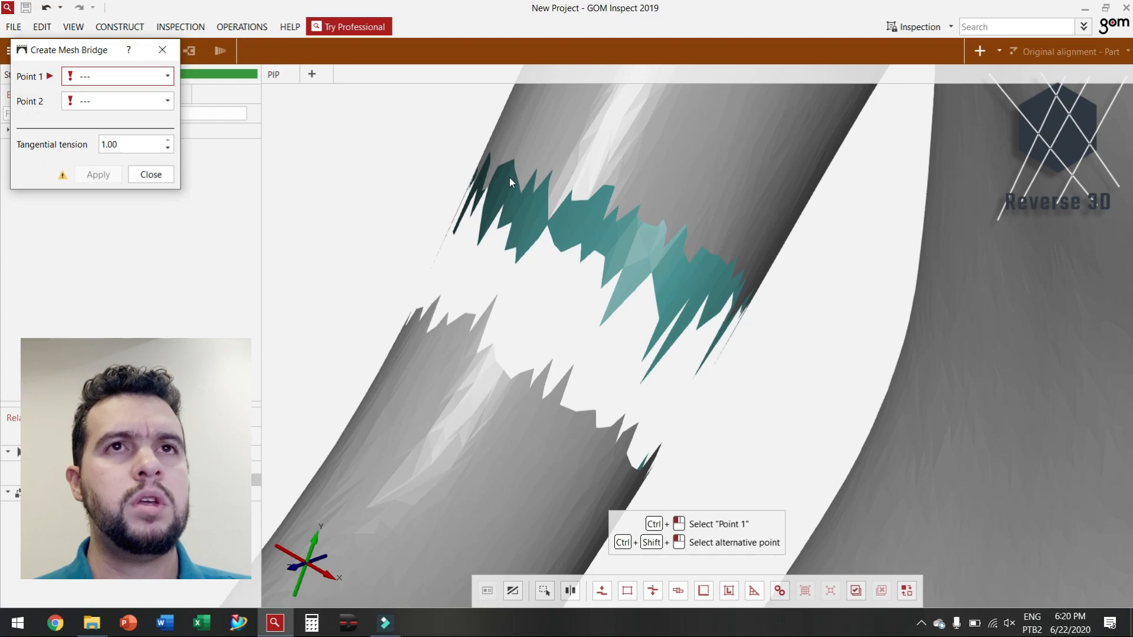
pyautogui.keyDown('ctrl'); pyautogui.click(622, 211); pyautogui.keyUp('ctrl')
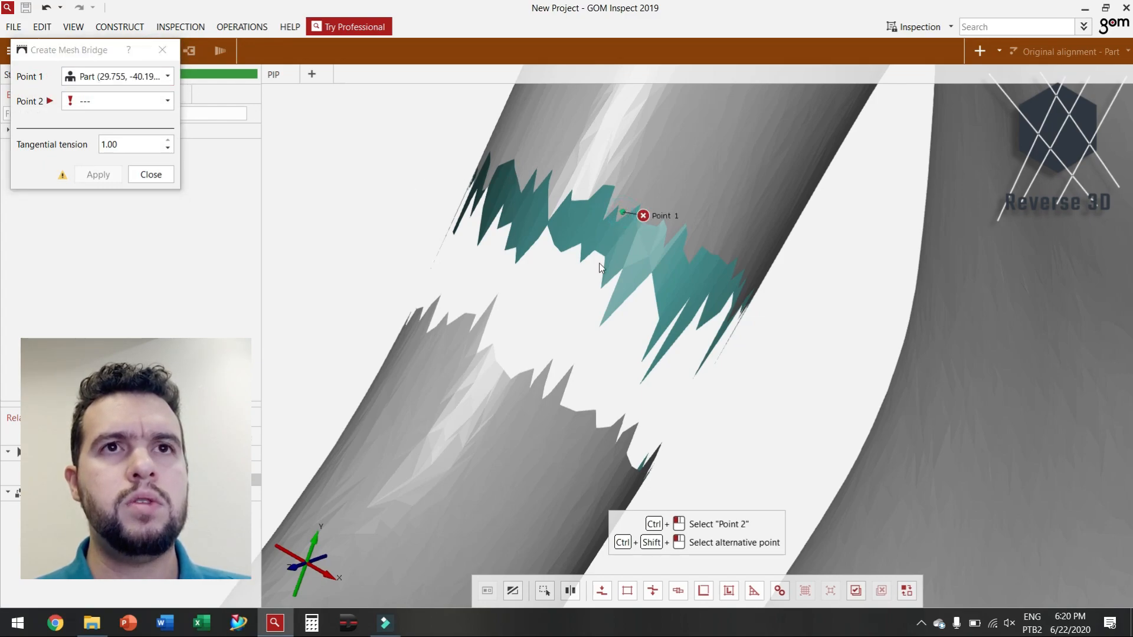
pyautogui.keyDown('ctrl'); pyautogui.click(543, 374); pyautogui.keyUp('ctrl')
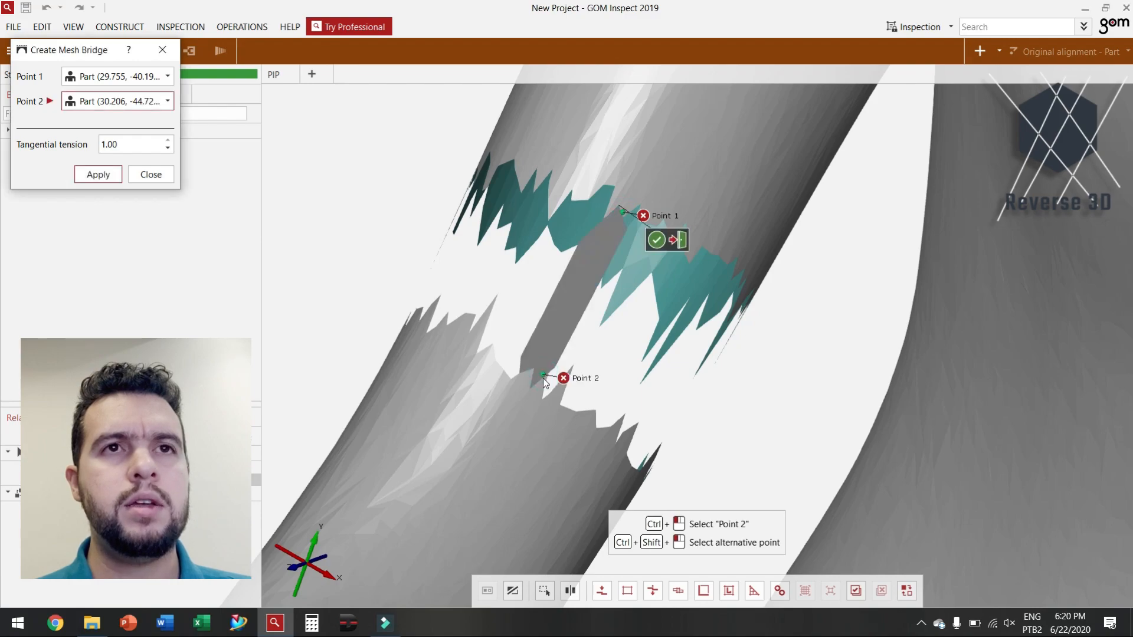
pyautogui.click(102, 148)
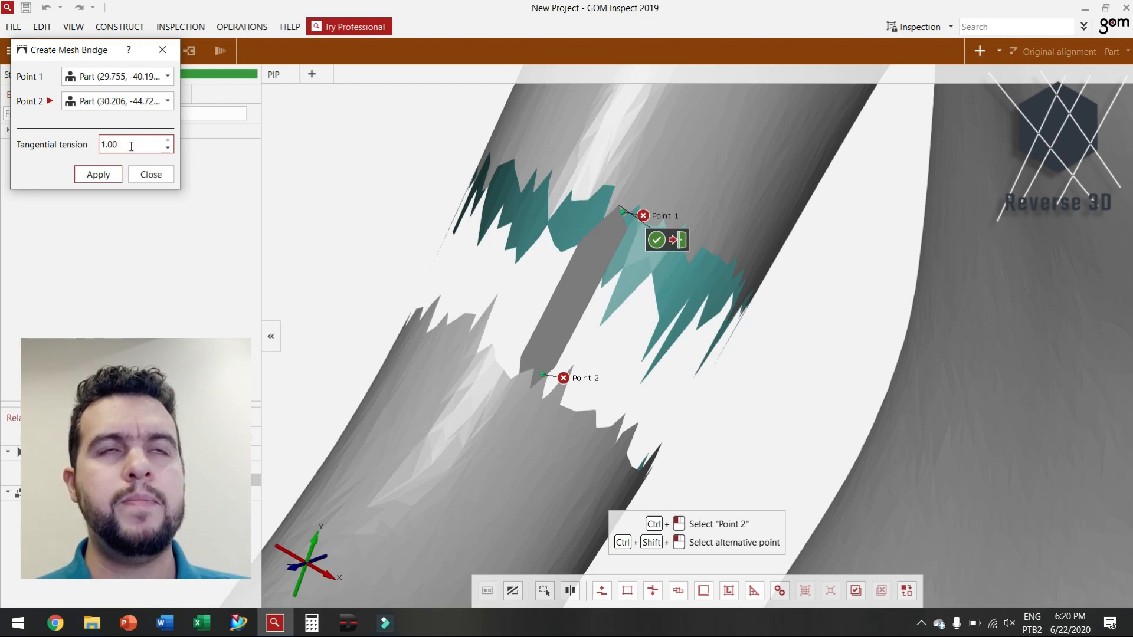
pyautogui.scroll(-5, 131, 146)
pyautogui.scroll(-5, 131, 146)
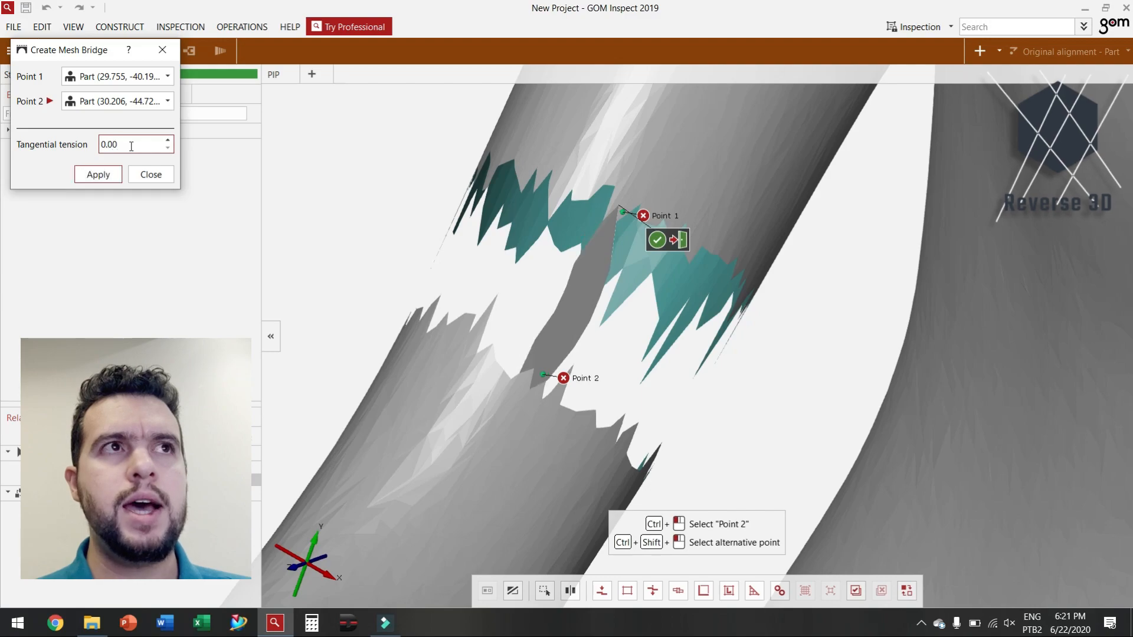
pyautogui.moveTo(505, 407); pyautogui.dragTo(673, 435)
pyautogui.click(98, 175)
# Step: Create a second mesh bridge across the other side of the arm gap and leave the bridge command
pyautogui.moveTo(346, 441); pyautogui.dragTo(749, 396, button='middle')
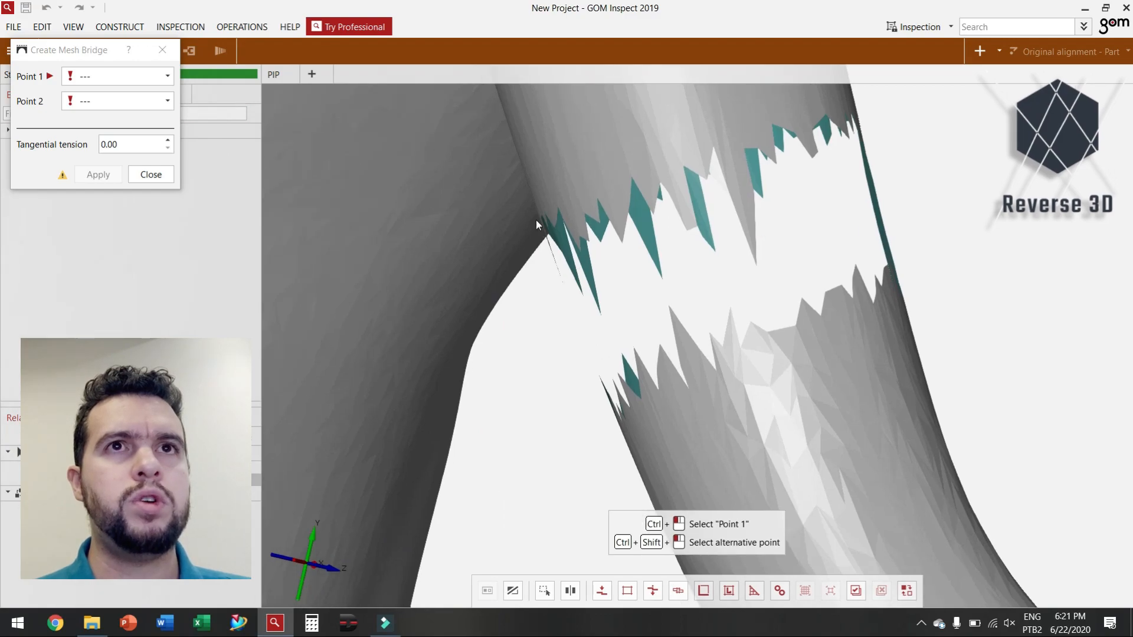
pyautogui.keyDown('ctrl'); pyautogui.click(621, 228); pyautogui.keyUp('ctrl')
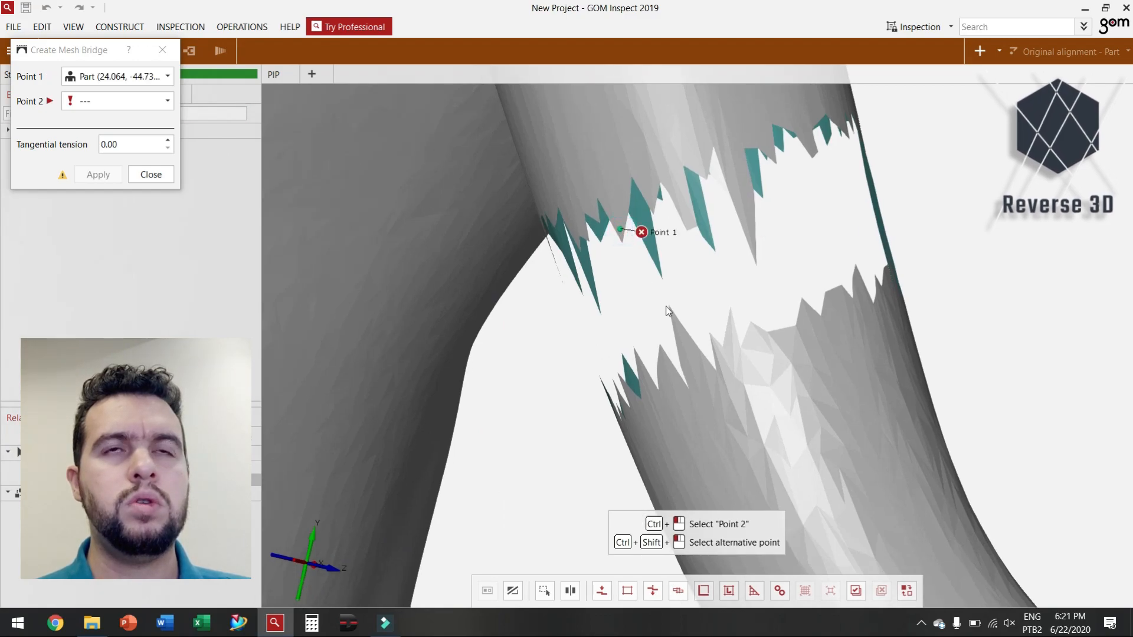
pyautogui.keyDown('ctrl'); pyautogui.click(663, 355); pyautogui.keyUp('ctrl')
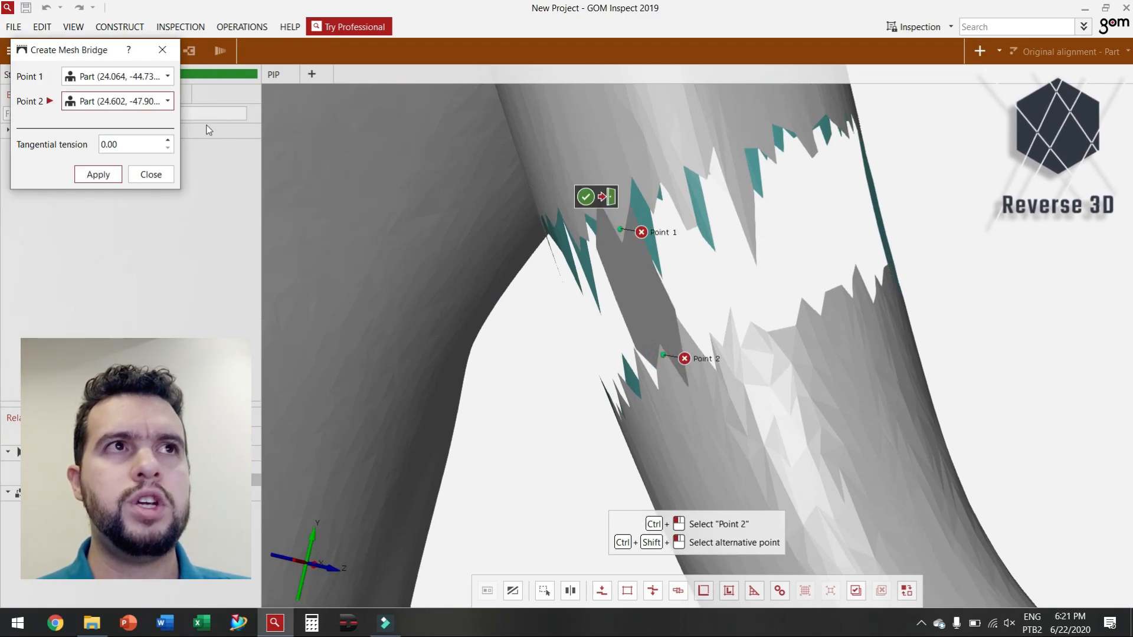
pyautogui.click(93, 176)
pyautogui.scroll(-4, 742, 337)
pyautogui.moveTo(790, 372); pyautogui.dragTo(714, 394)
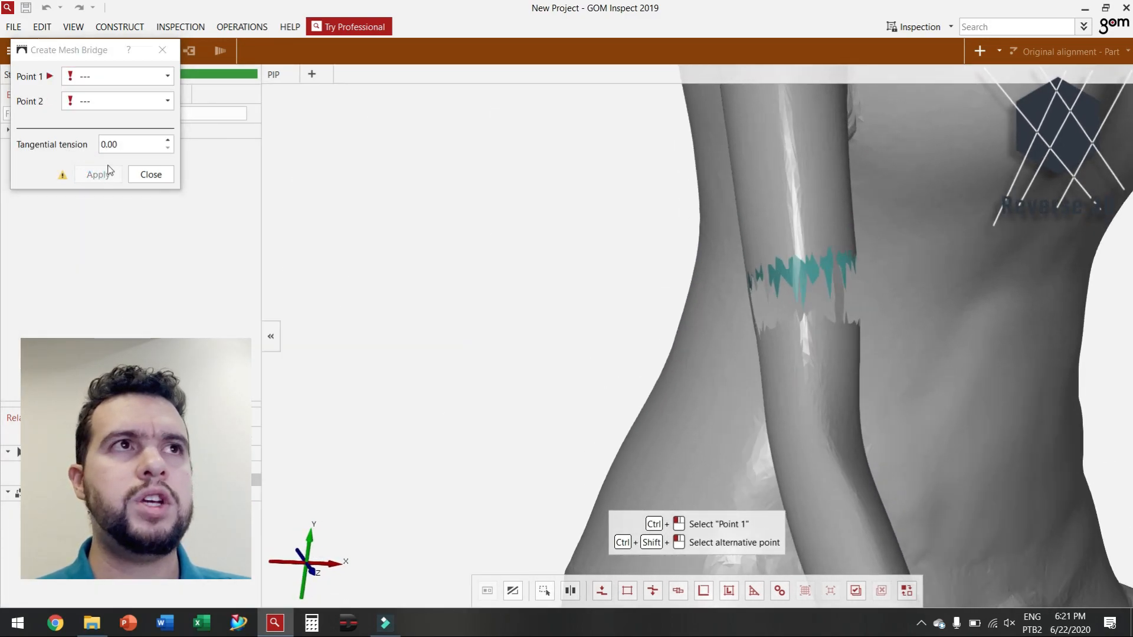
pyautogui.click(170, 176)
# Step: Fill the first gap between the arm bridges with Close Holes Interactively, using the Normal filling result and a delete neighborhood of 5
pyautogui.click(51, 50)
pyautogui.click(103, 74)
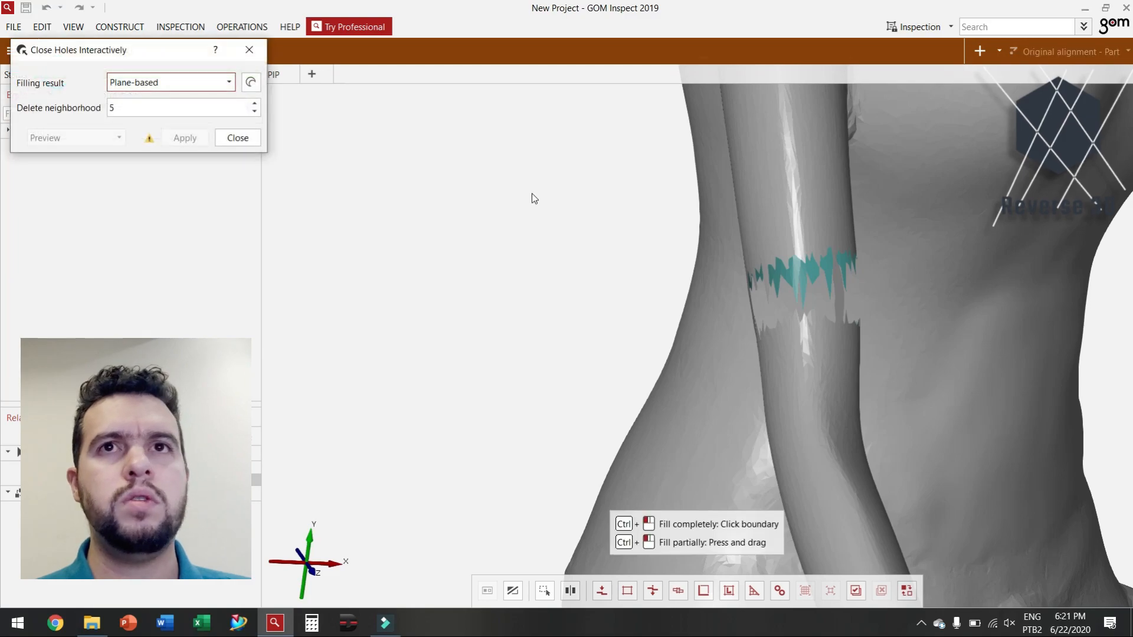
pyautogui.scroll(3, 819, 258)
pyautogui.keyDown('ctrl'); pyautogui.click(788, 265); pyautogui.keyUp('ctrl')
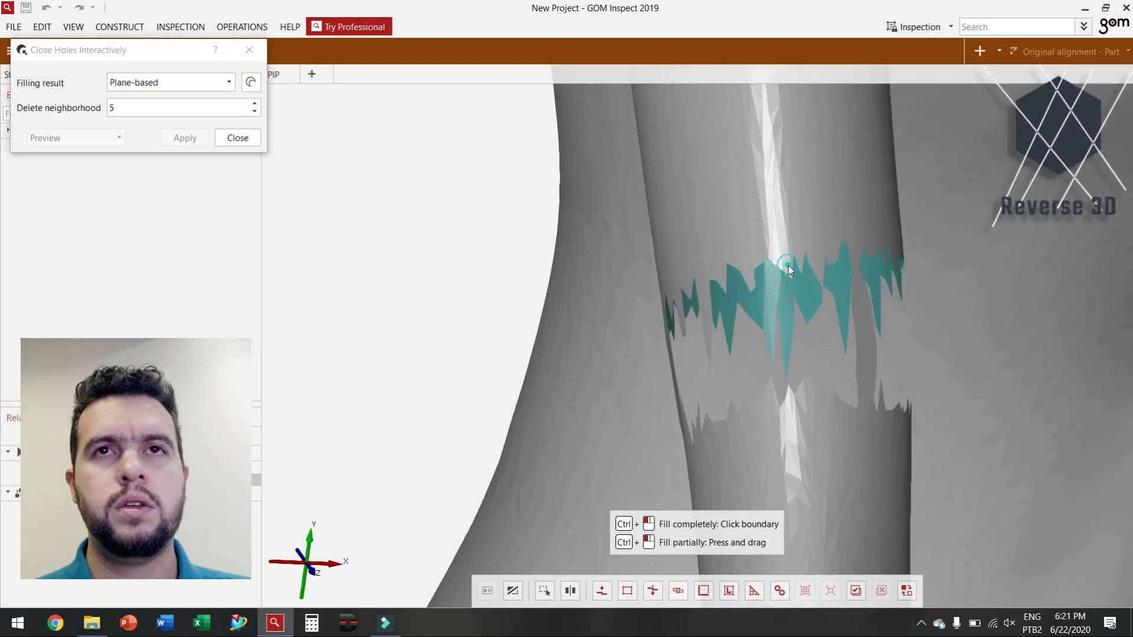
pyautogui.click(197, 87)
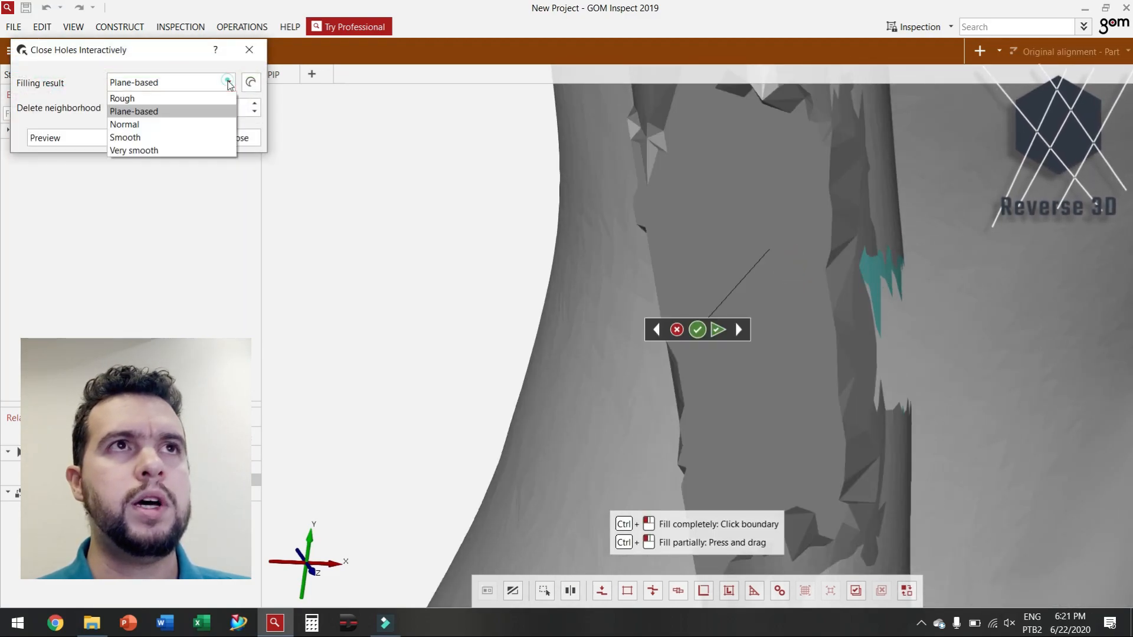
pyautogui.click(184, 123)
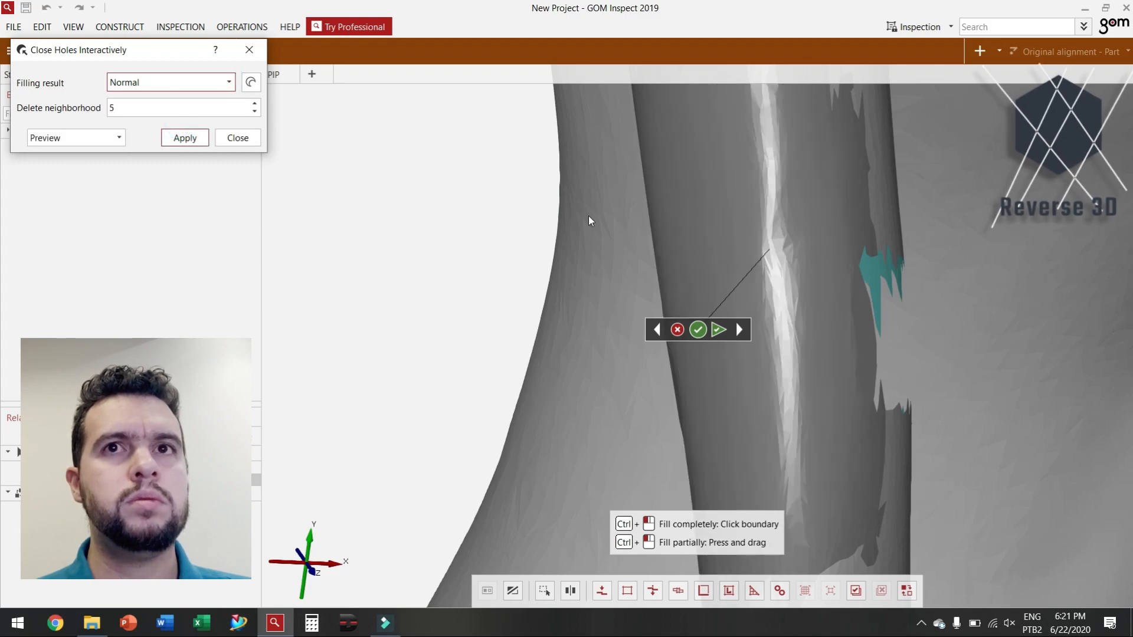
pyautogui.scroll(-3, 732, 312)
pyautogui.moveTo(745, 362)
pyautogui.mouseDown()
pyautogui.moveTo(683, 357)
pyautogui.moveTo(732, 363)
pyautogui.mouseUp()
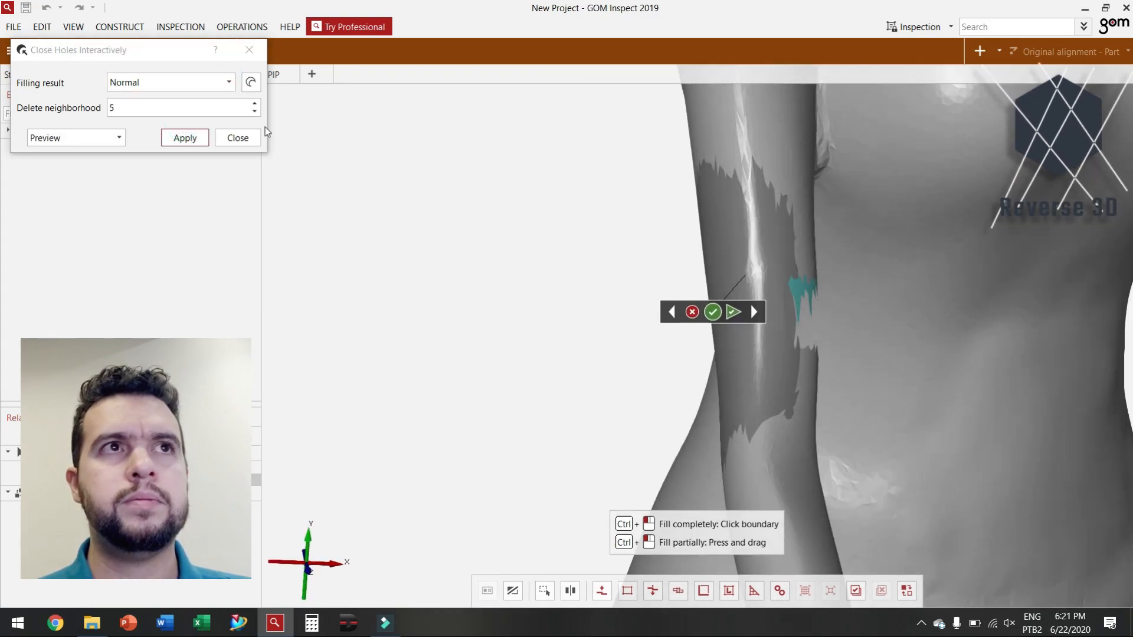
pyautogui.click(188, 135)
# Step: Fill the remaining hole on the inner side of the arm with the Normal filling result, check the repaired arm and leave interactive hole closing
pyautogui.moveTo(786, 246)
pyautogui.mouseDown()
pyautogui.moveTo(701, 246)
pyautogui.moveTo(833, 268)
pyautogui.moveTo(725, 265)
pyautogui.moveTo(1059, 312)
pyautogui.moveTo(1034, 297)
pyautogui.moveTo(849, 311)
pyautogui.mouseUp()
pyautogui.keyDown('ctrl'); pyautogui.click(831, 267); pyautogui.keyUp('ctrl')
pyautogui.scroll(-2, 390, 289)
pyautogui.scroll(-3, 544, 302)
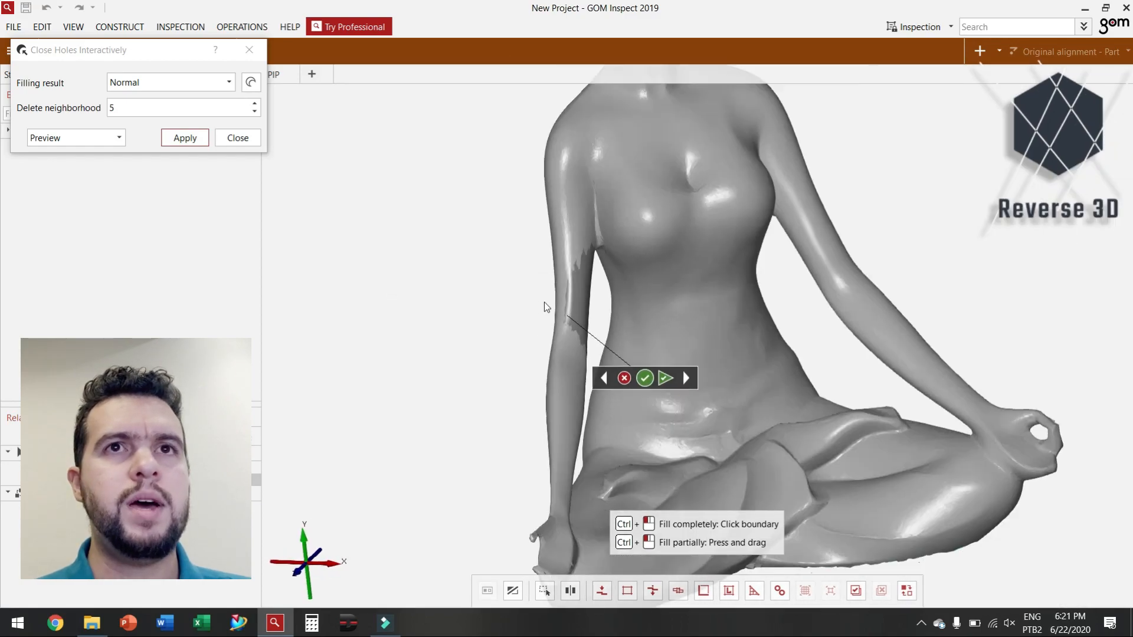
pyautogui.click(185, 137)
pyautogui.scroll(-3, 592, 290)
pyautogui.moveTo(586, 313); pyautogui.dragTo(623, 339)
pyautogui.scroll(3, 661, 353)
pyautogui.scroll(-5, 662, 354)
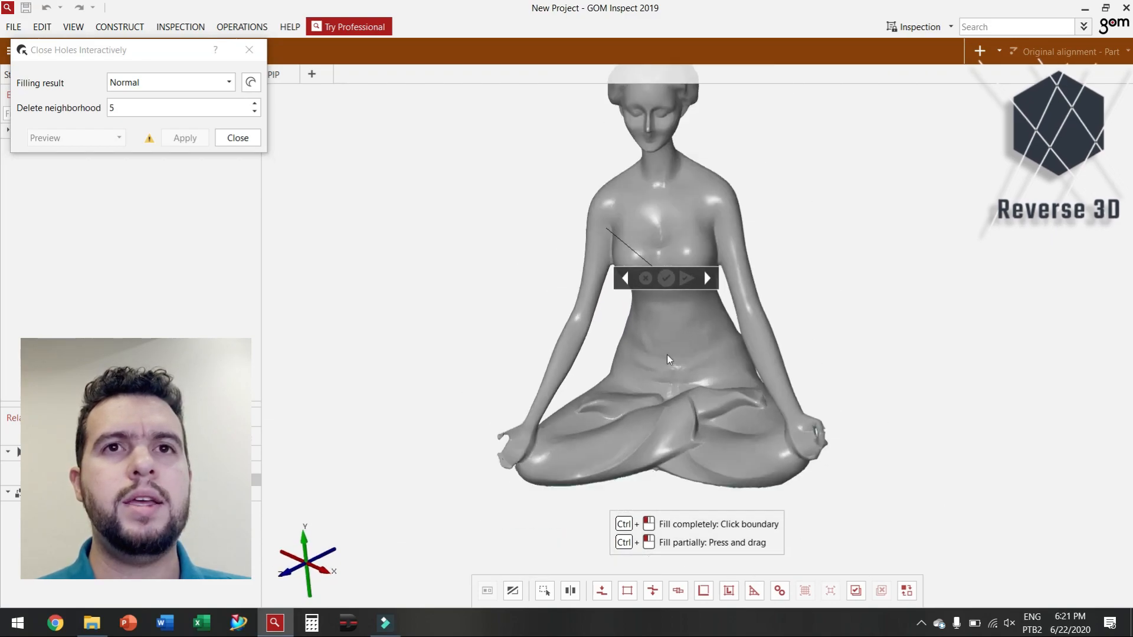
pyautogui.moveTo(663, 473); pyautogui.dragTo(599, 431)
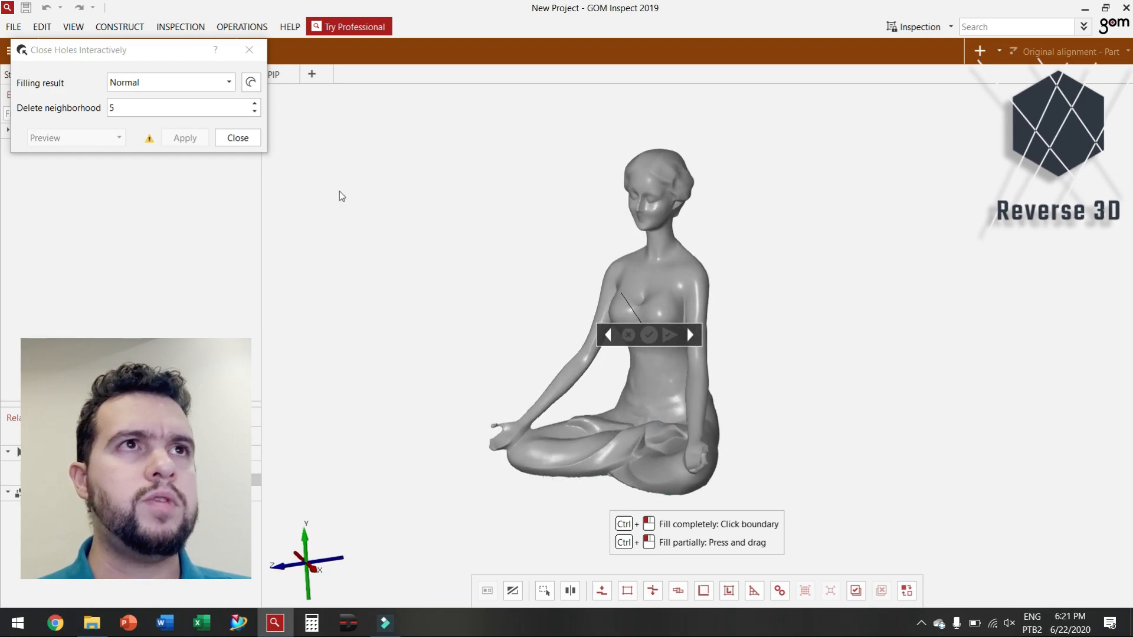
pyautogui.click(238, 137)
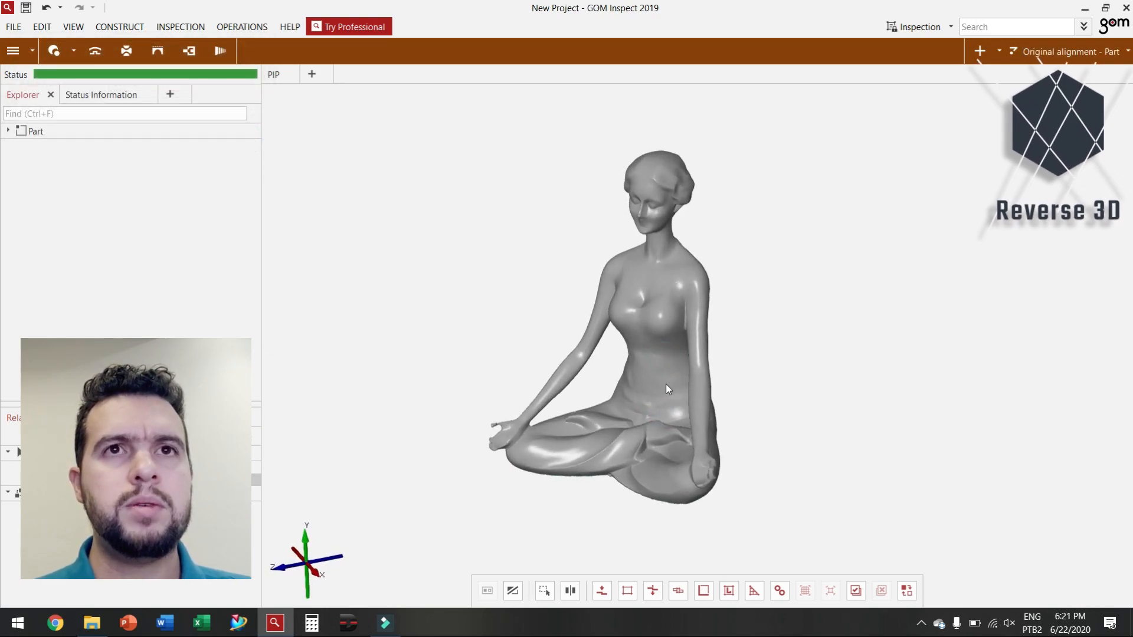
# Step: Start Thin Mesh, select the entire statue mesh and preview the thinning with a surface tolerance of 1 mm
pyautogui.scroll(3, 667, 388)
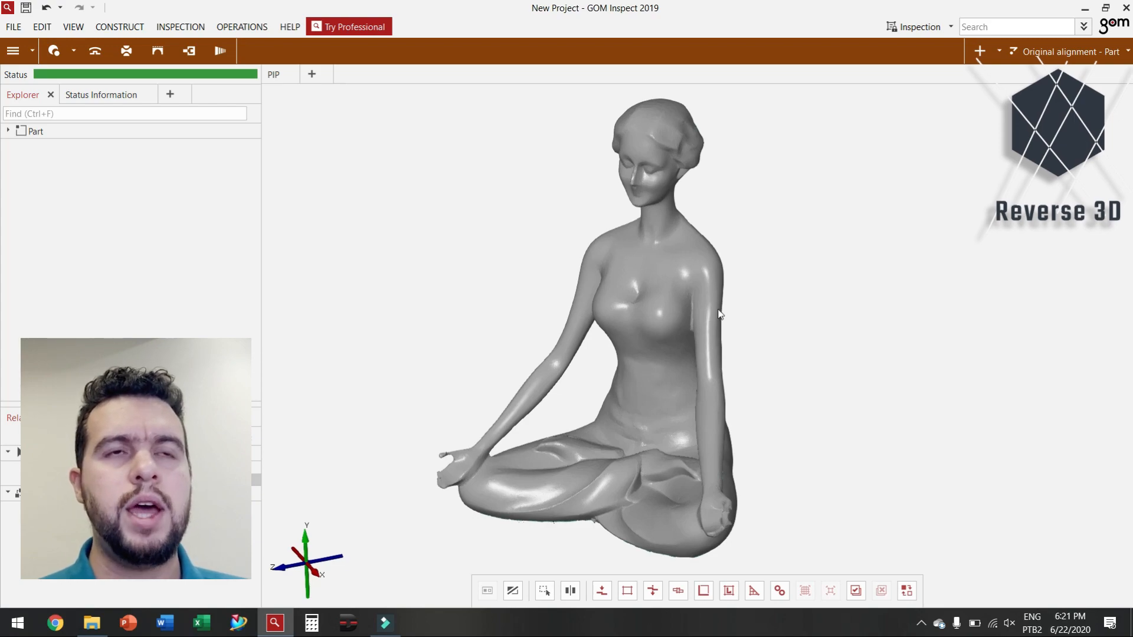
pyautogui.click(243, 26)
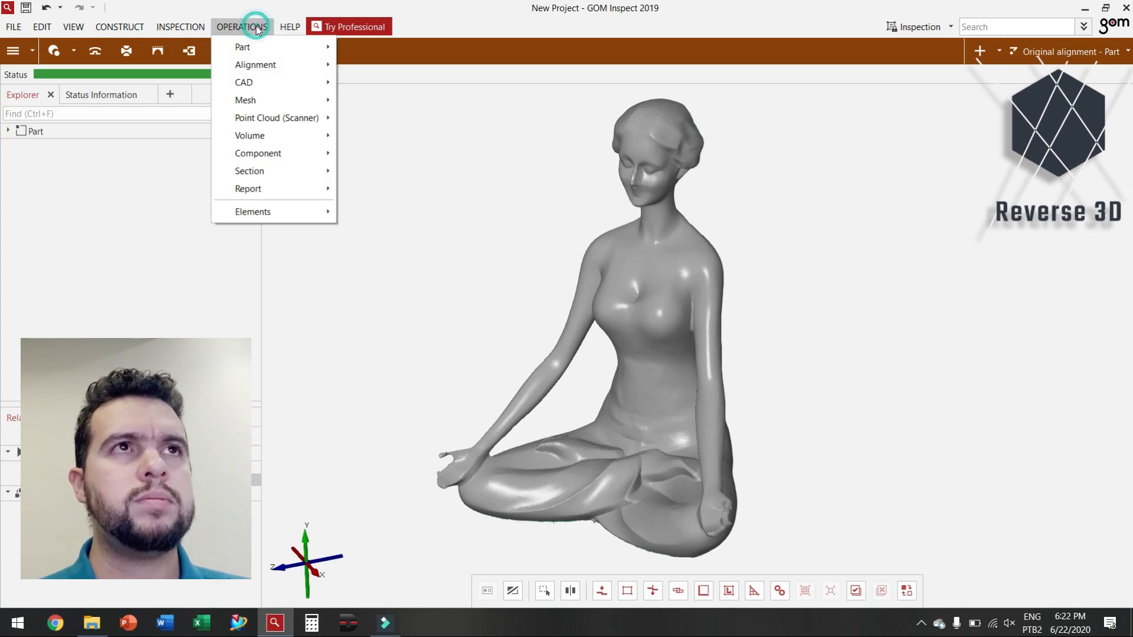
pyautogui.moveTo(273, 82)
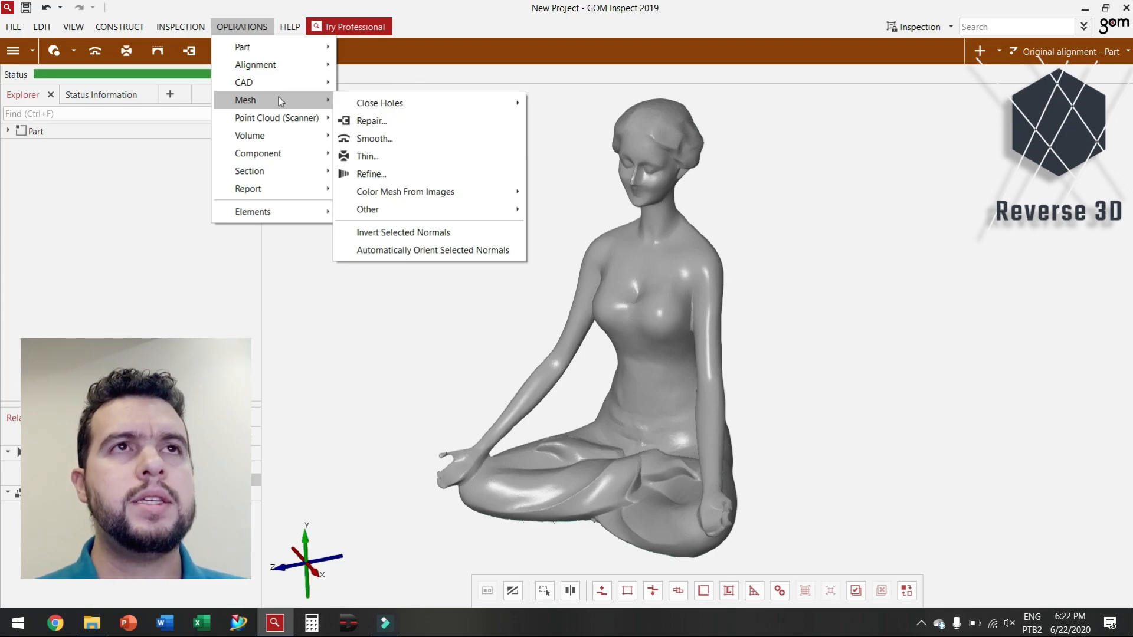
pyautogui.moveTo(485, 210)
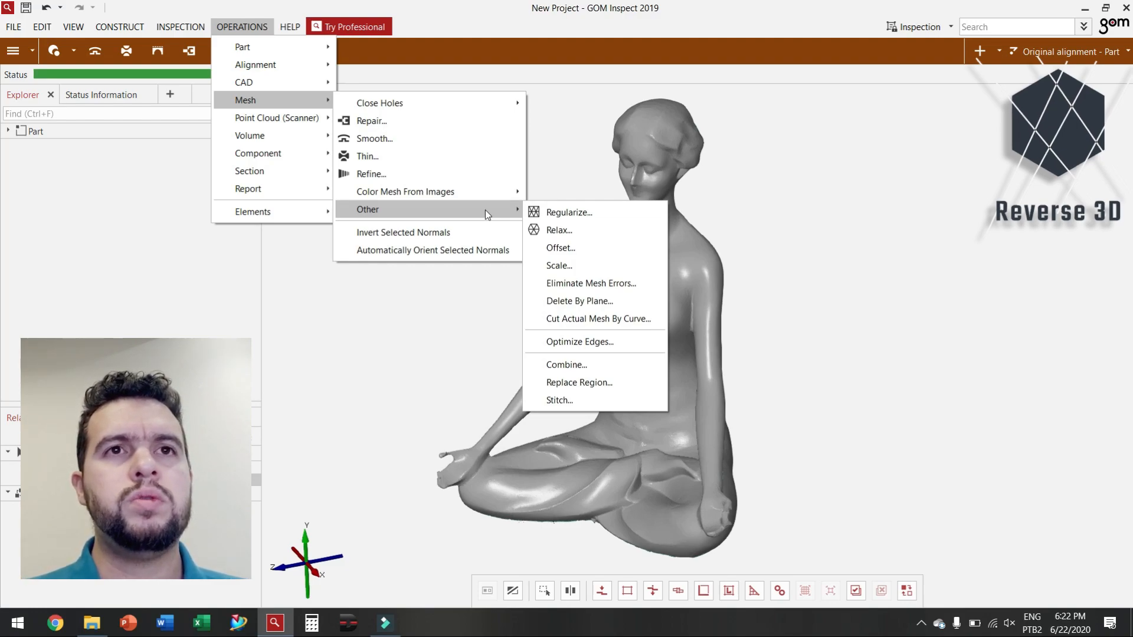
pyautogui.click(438, 158)
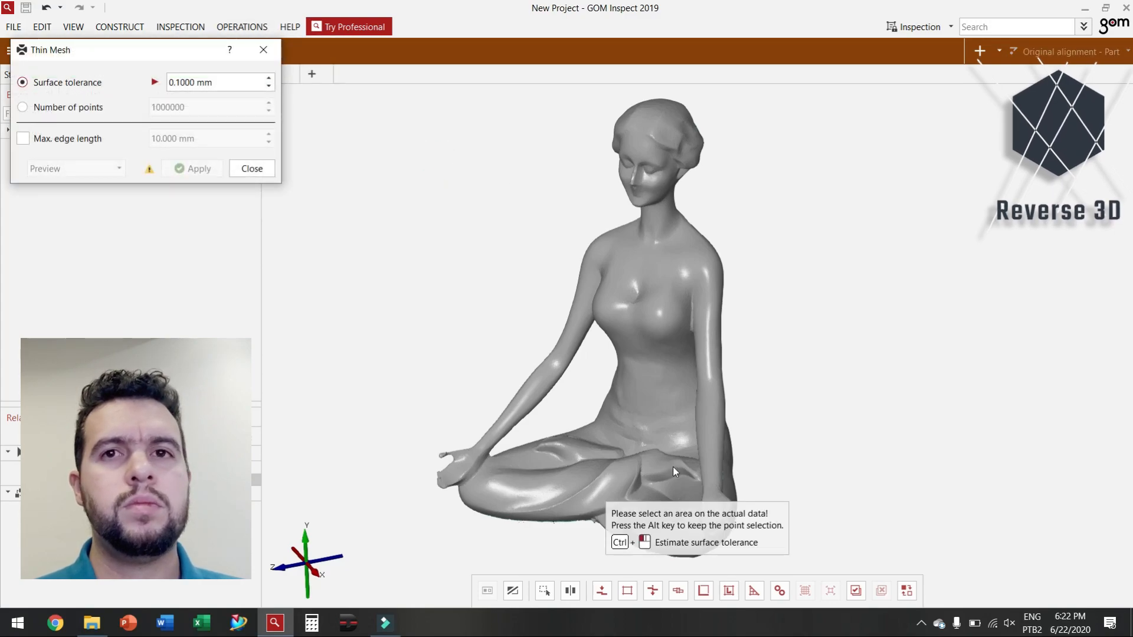
pyautogui.click(860, 590)
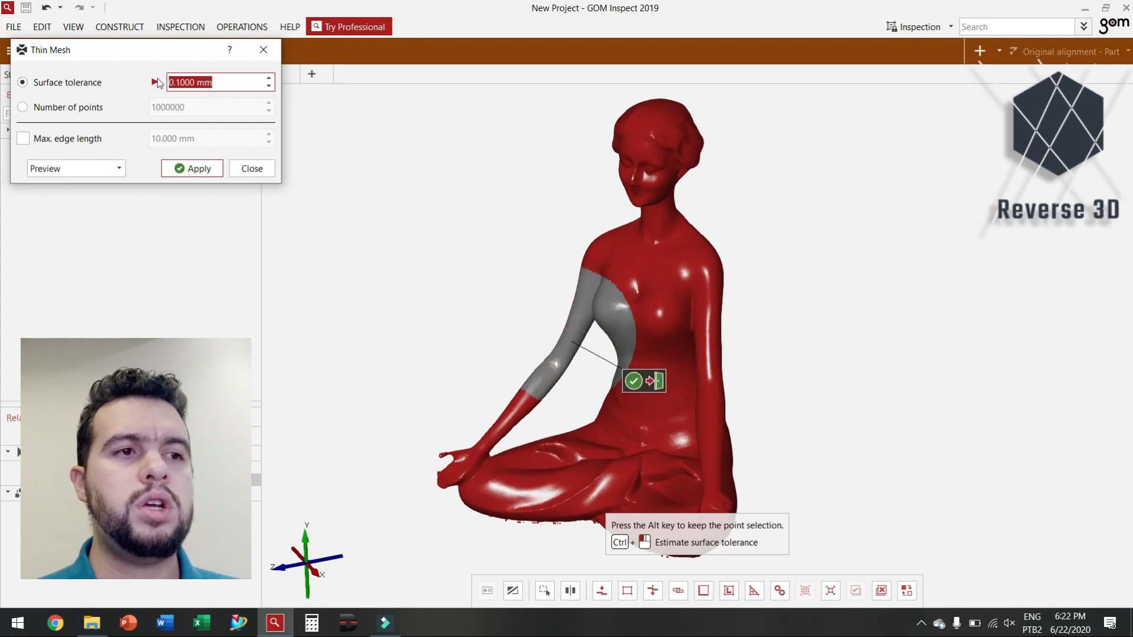
pyautogui.write('1')
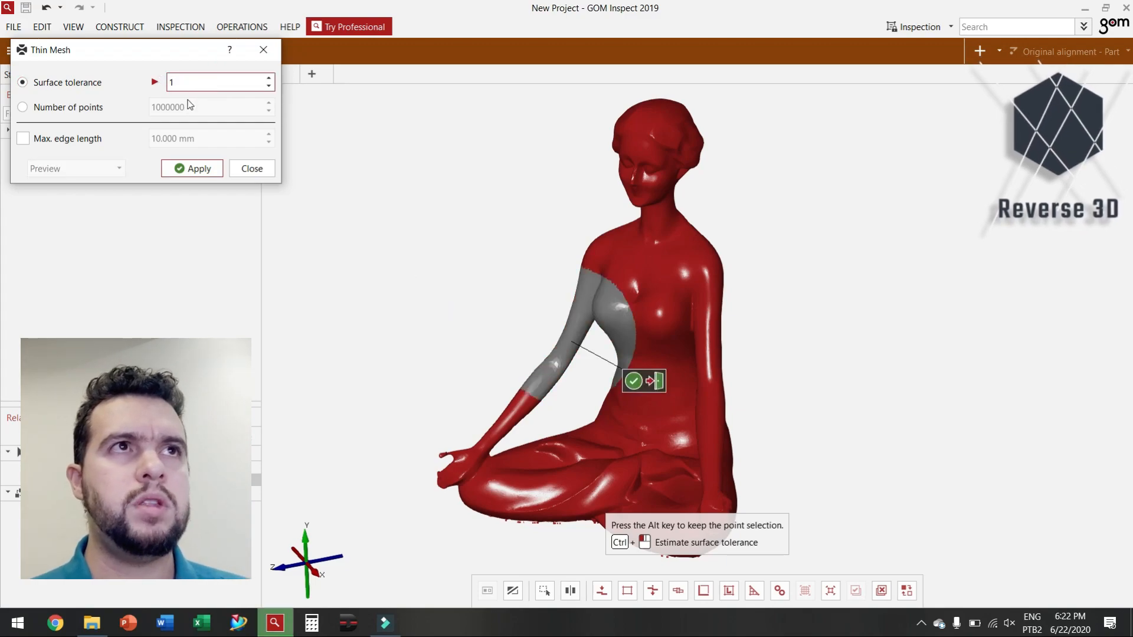
pyautogui.scroll(4, 622, 316)
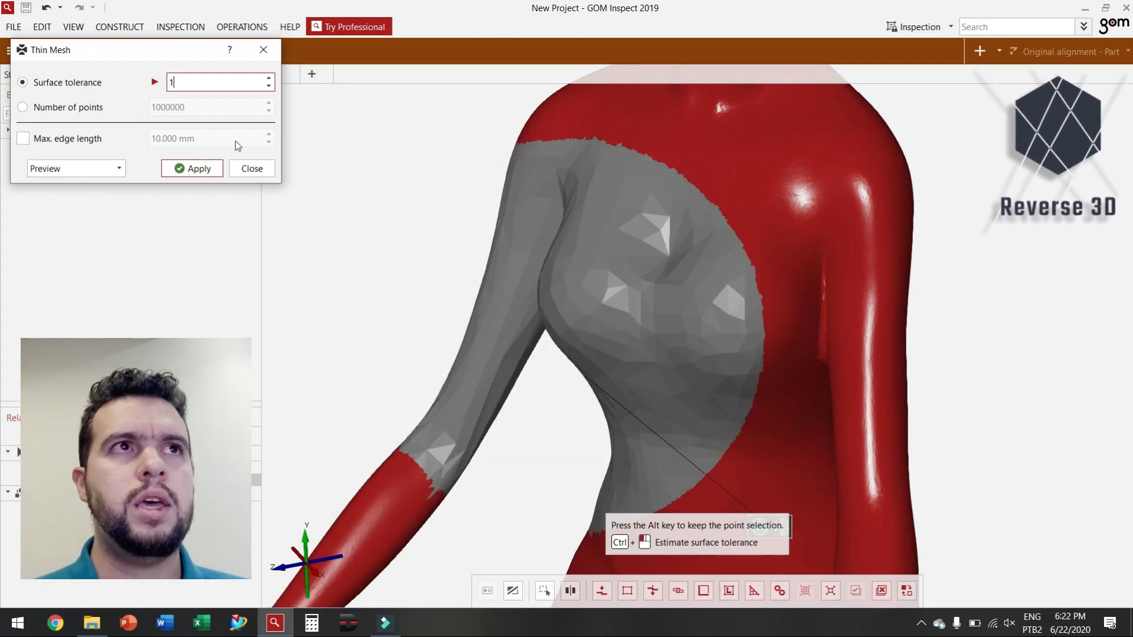
# Step: Raise the thinning surface tolerance to 2 mm, check the preview on the torso and apply it to the whole mesh
pyautogui.moveTo(188, 80); pyautogui.dragTo(164, 82)
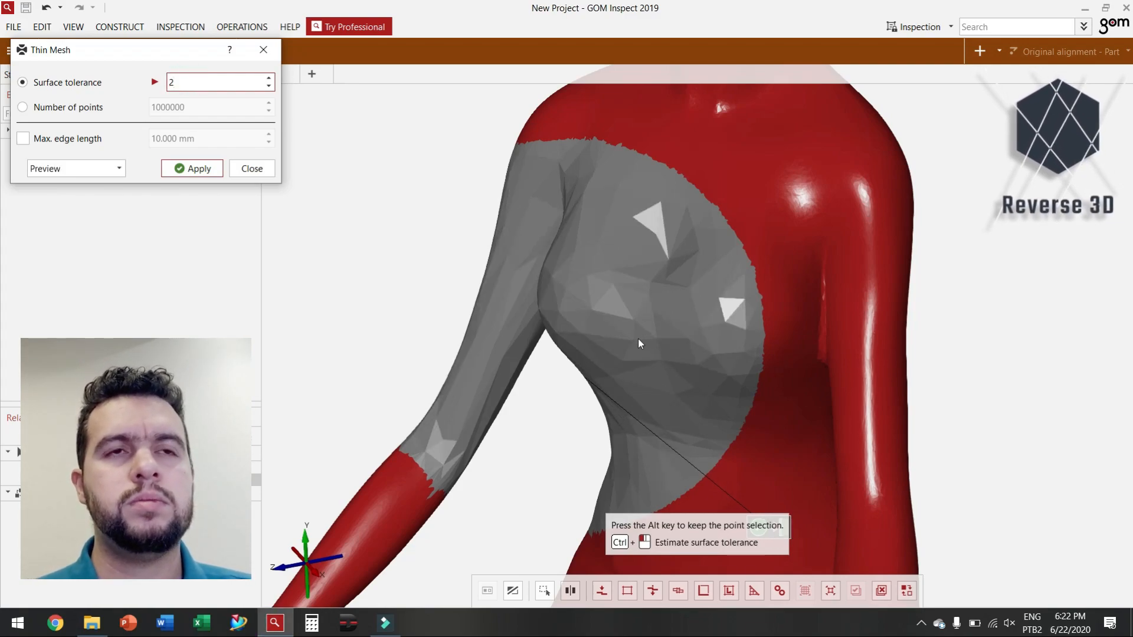
pyautogui.moveTo(666, 299); pyautogui.dragTo(680, 318)
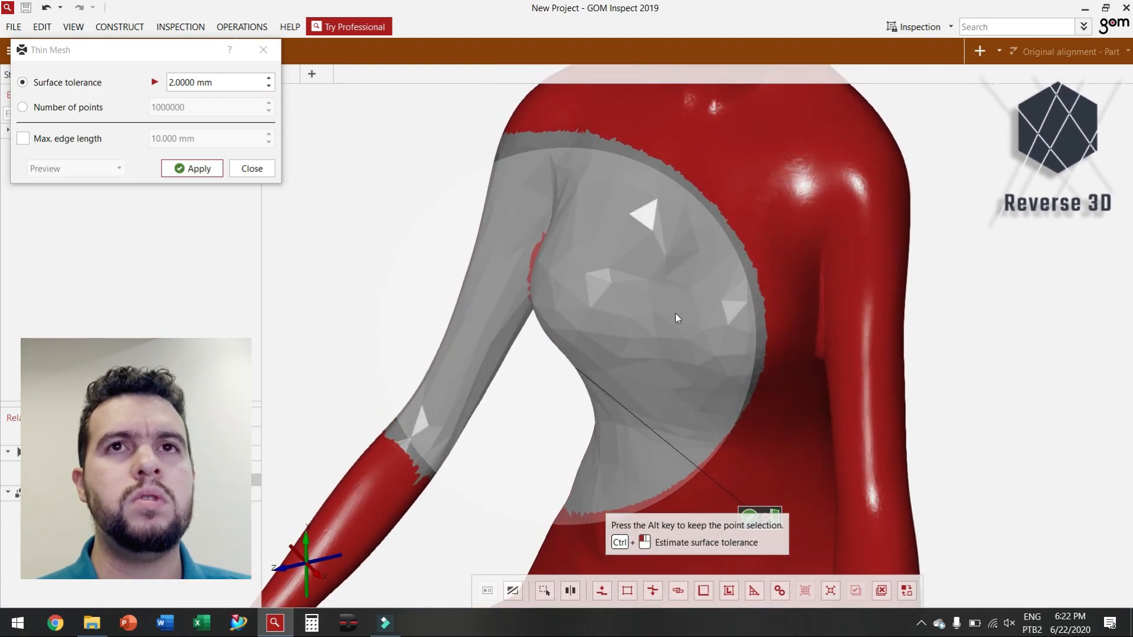
pyautogui.click(203, 170)
pyautogui.scroll(-6, 568, 332)
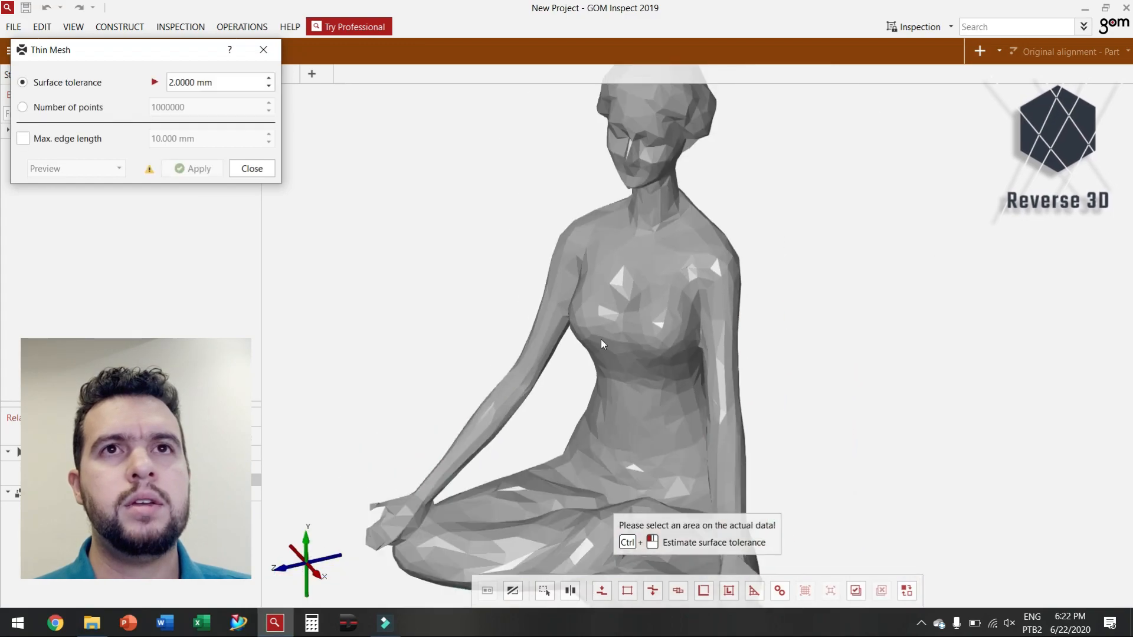
# Step: Examine the coarser triangulation of the thinned statue on the head, torso and legs
pyautogui.moveTo(617, 387)
pyautogui.mouseDown()
pyautogui.moveTo(618, 342)
pyautogui.moveTo(715, 379)
pyautogui.moveTo(727, 368)
pyautogui.moveTo(628, 360)
pyautogui.moveTo(622, 369)
pyautogui.mouseUp()
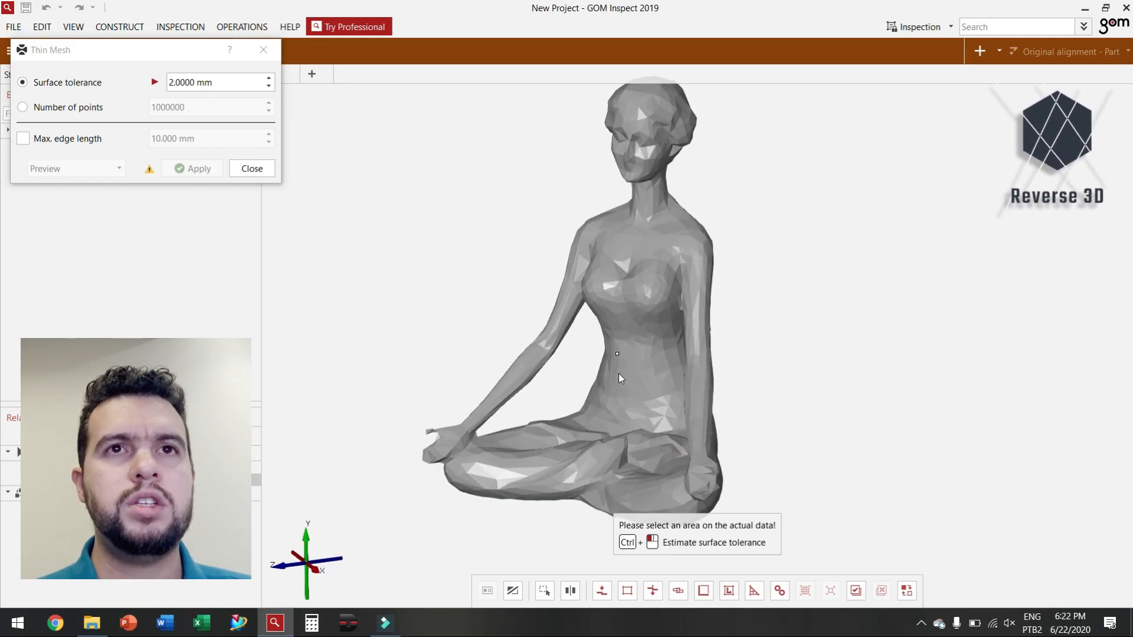
pyautogui.scroll(5, 664, 225)
pyautogui.scroll(-3, 664, 204)
pyautogui.moveTo(673, 354); pyautogui.dragTo(638, 363)
pyautogui.scroll(-2, 639, 363)
pyautogui.scroll(-4, 639, 363)
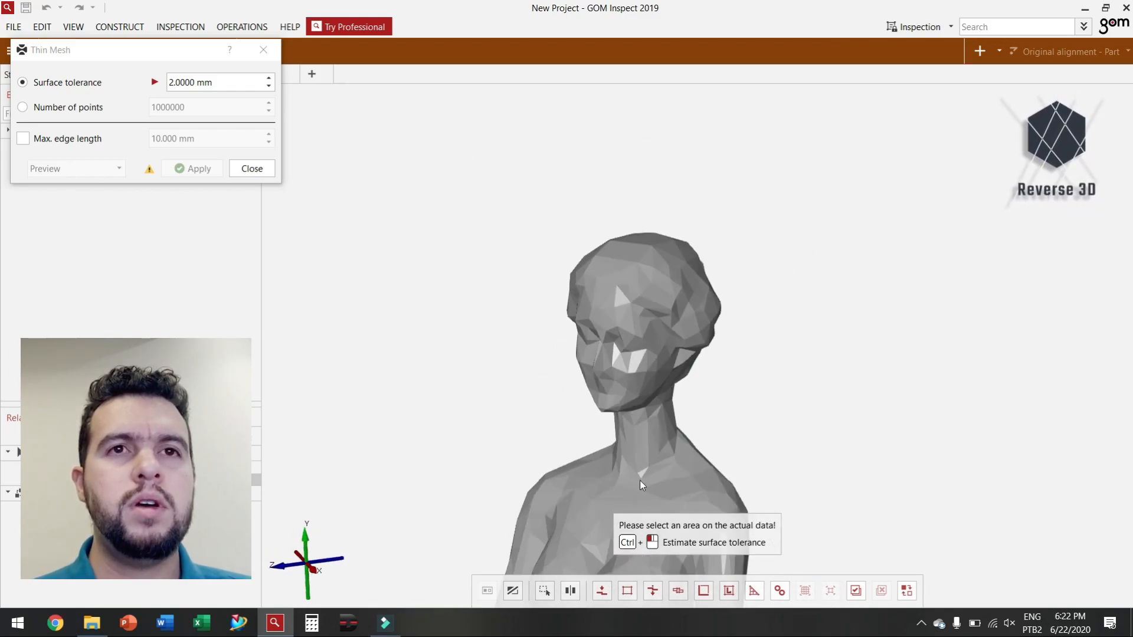
pyautogui.scroll(-3, 640, 401)
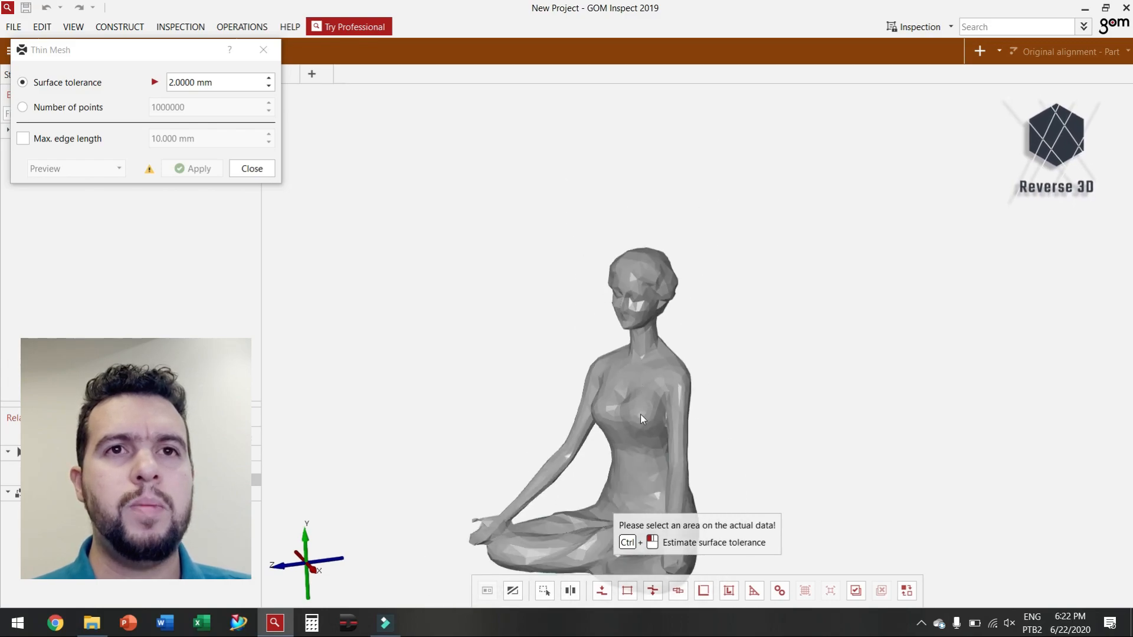
pyautogui.scroll(6, 649, 457)
pyautogui.moveTo(645, 454); pyautogui.dragTo(653, 420)
pyautogui.scroll(-3, 649, 435)
pyautogui.scroll(-3, 650, 407)
pyautogui.moveTo(650, 407); pyautogui.dragTo(642, 437, button='right')
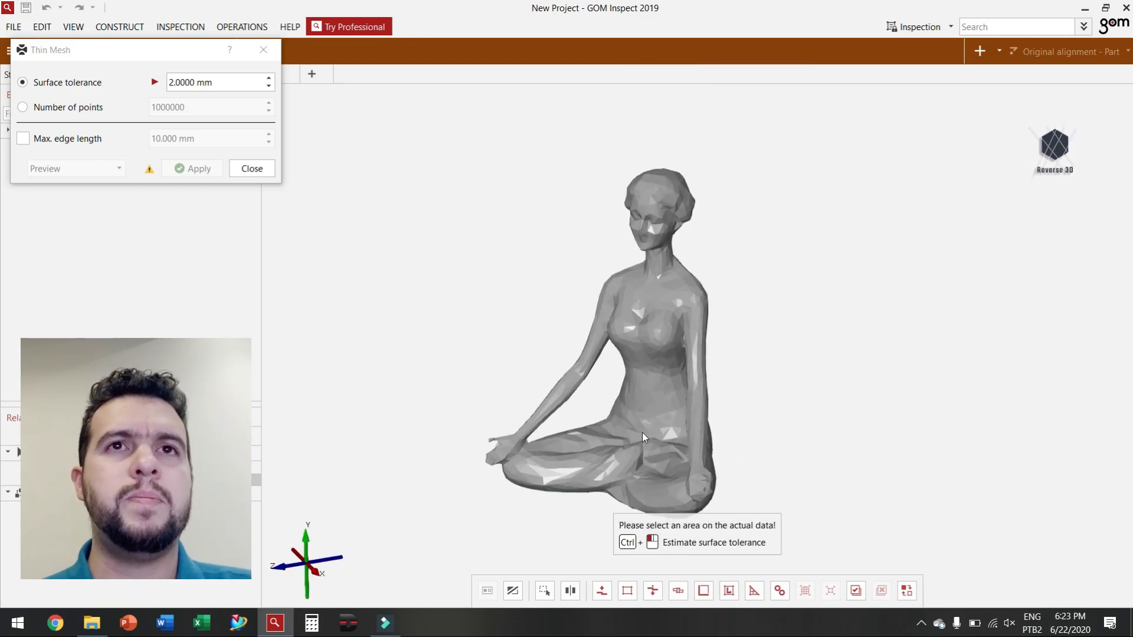